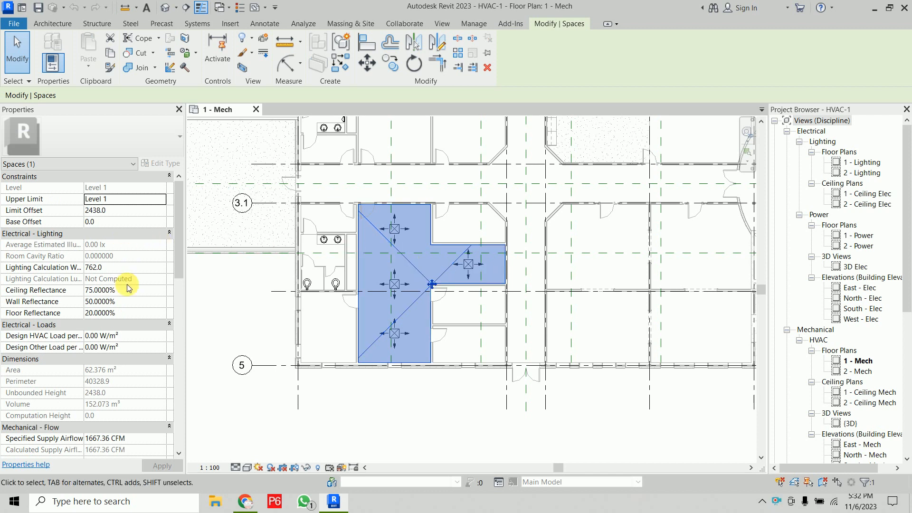
Examine the airflow properties of the Waiting space and the flow of its uppermost supply diffuser
scroll(127, 288, "down", 5)
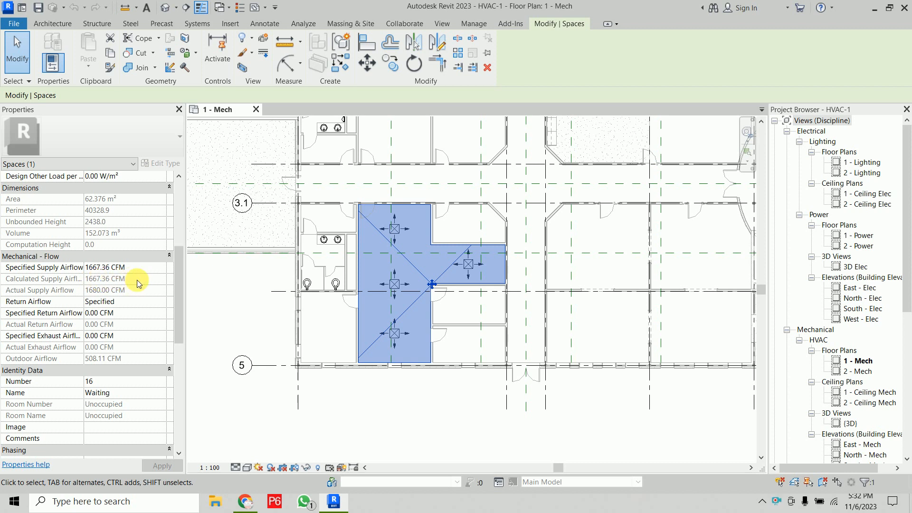
left_click(261, 275)
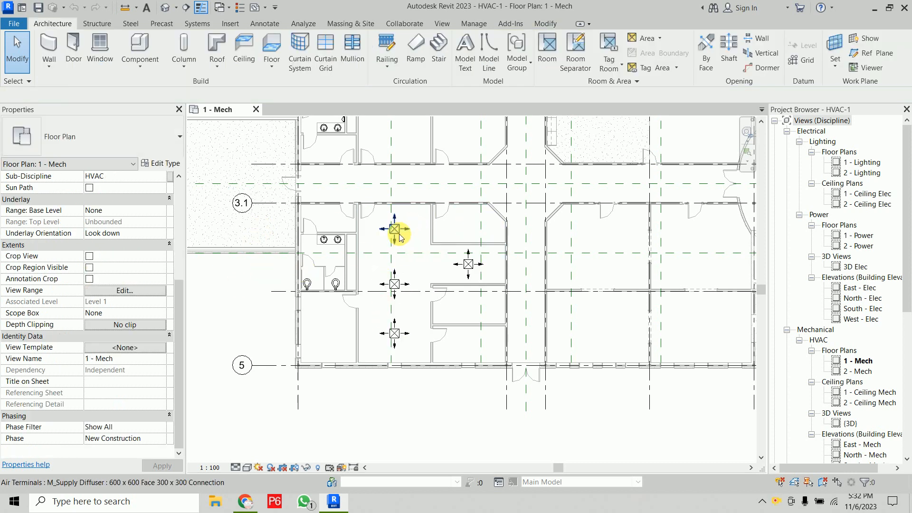
left_click(399, 238)
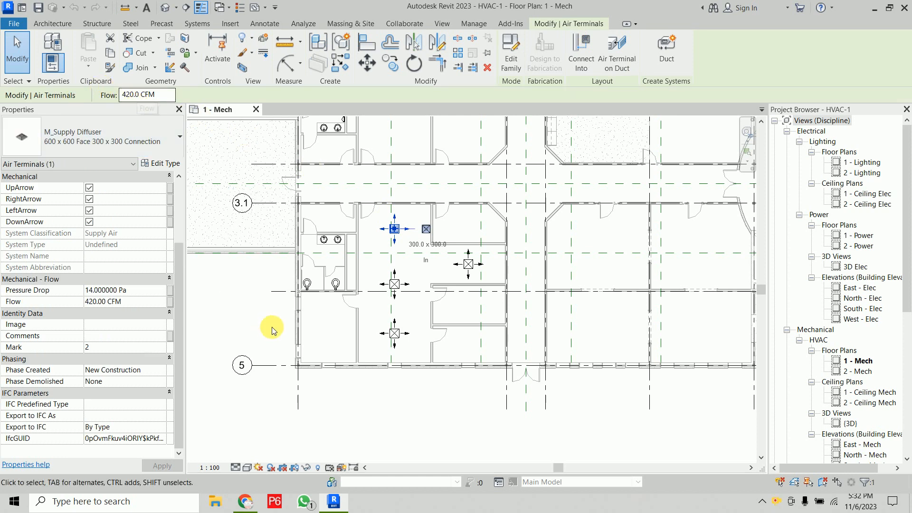
left_click(409, 409)
Start placing mechanical equipment in the 1 - Mech floor plan
middle_click_drag(417, 416, 396, 463)
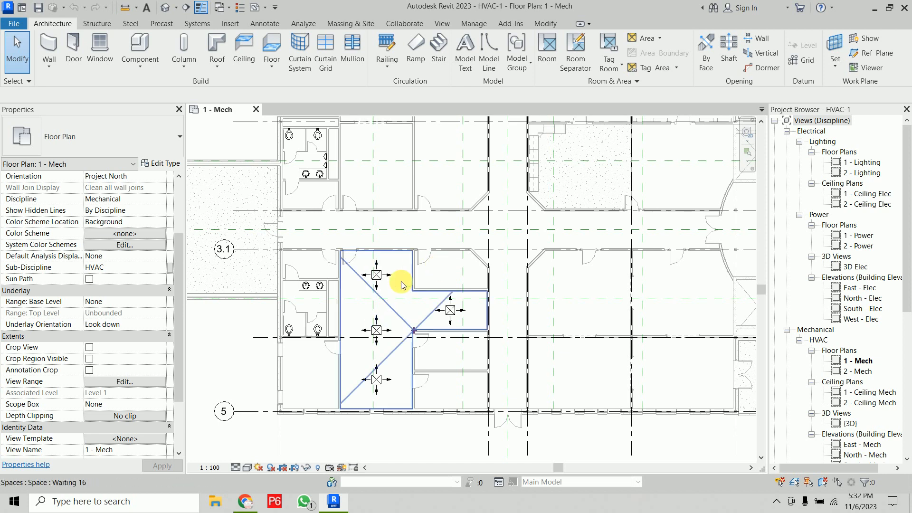
scroll(485, 255, "down", 2)
middle_click_drag(485, 255, 420, 313)
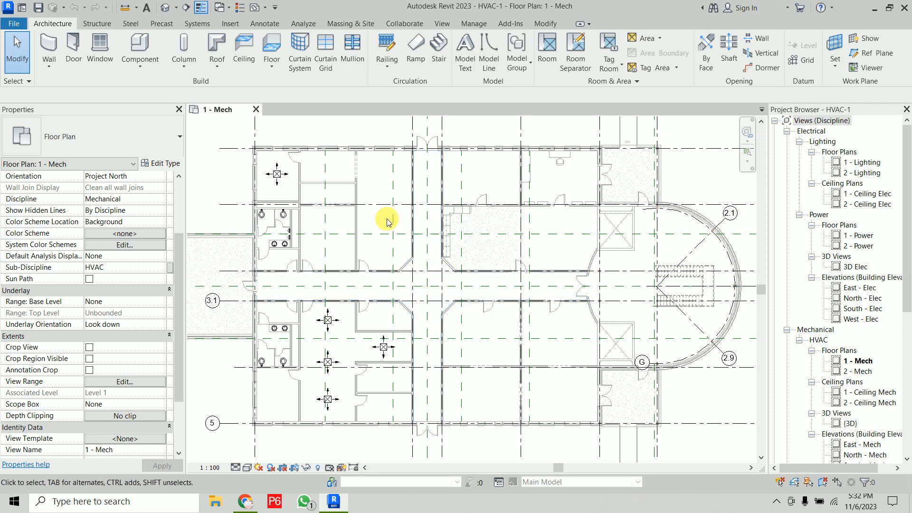
left_click(197, 25)
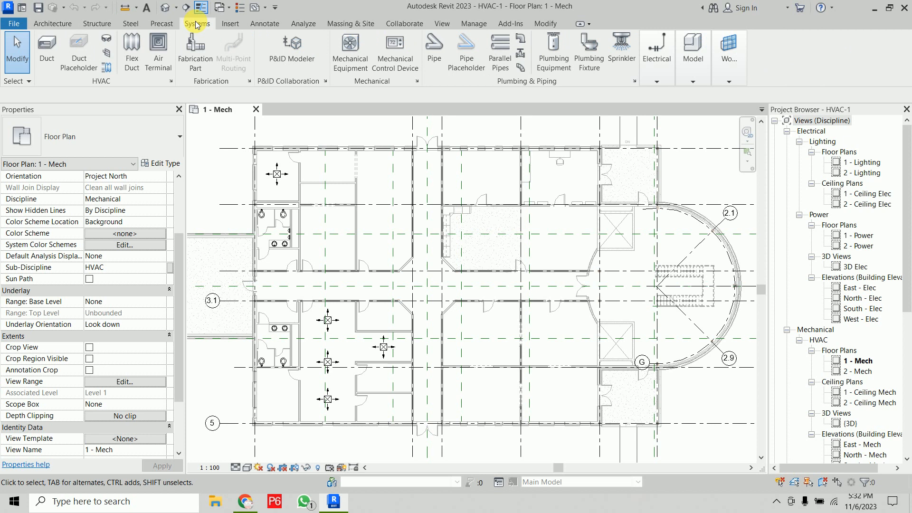
left_click(360, 66)
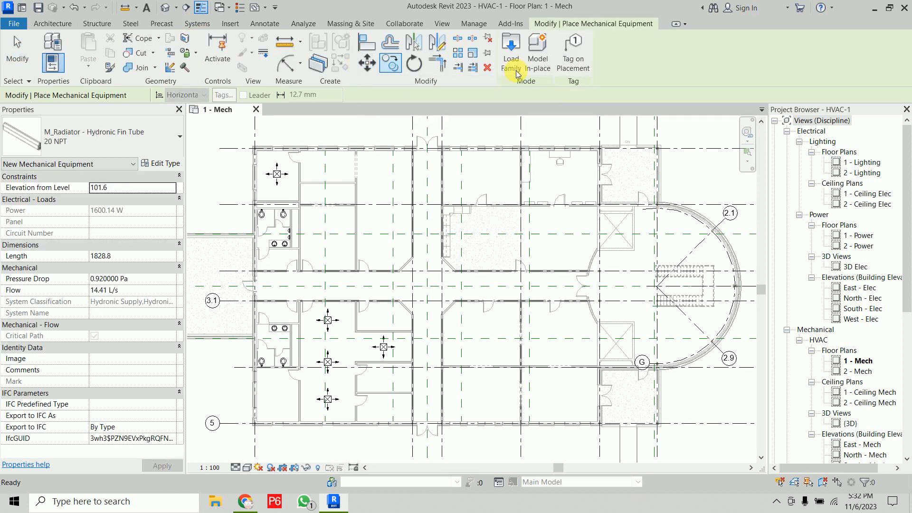
Browse the metric family library to the Air-Side Components folder under US, Mechanical, MEP
left_click(513, 50)
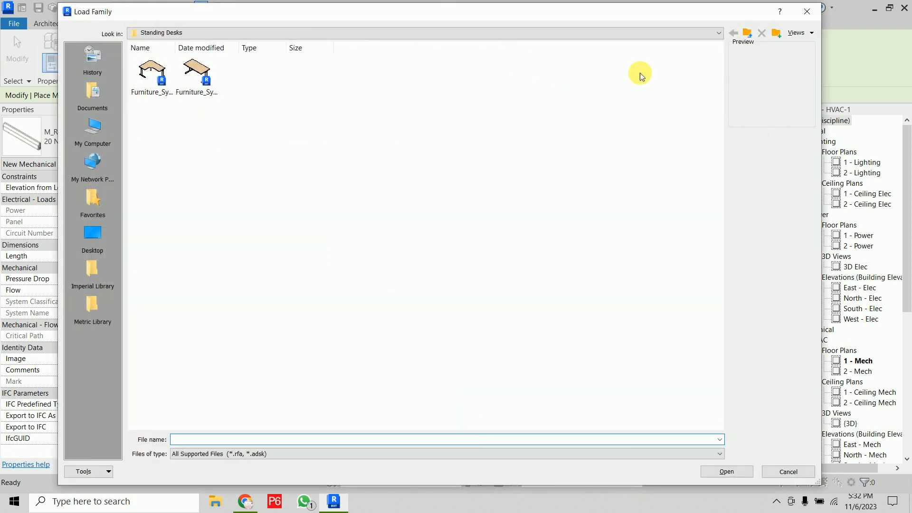
left_click(748, 34)
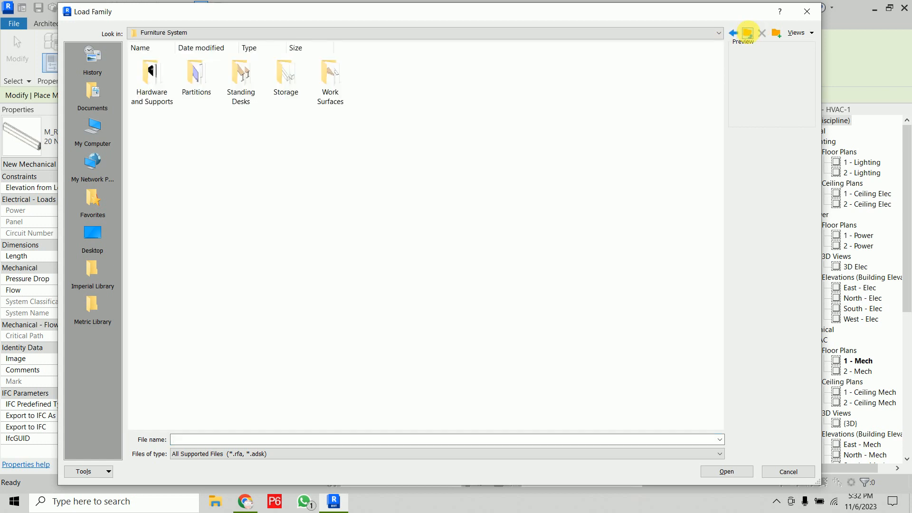
left_click(748, 34)
double_click(148, 78)
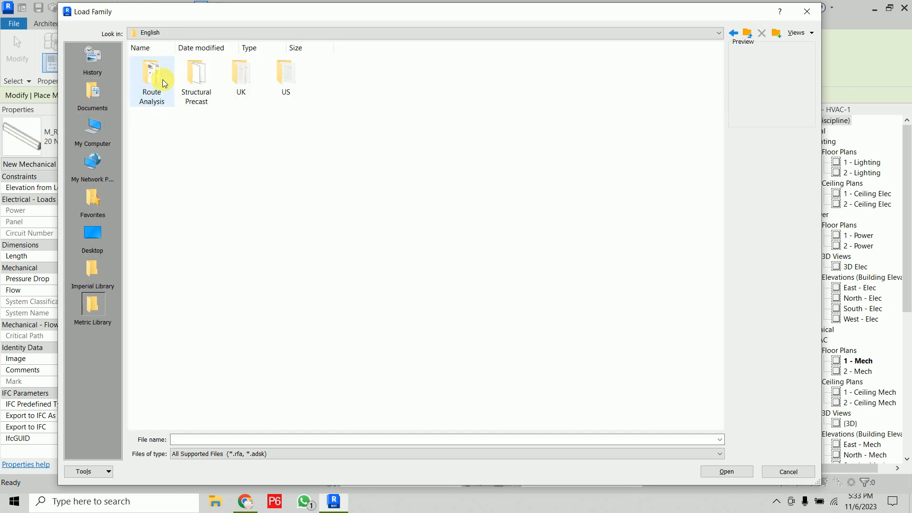
double_click(295, 81)
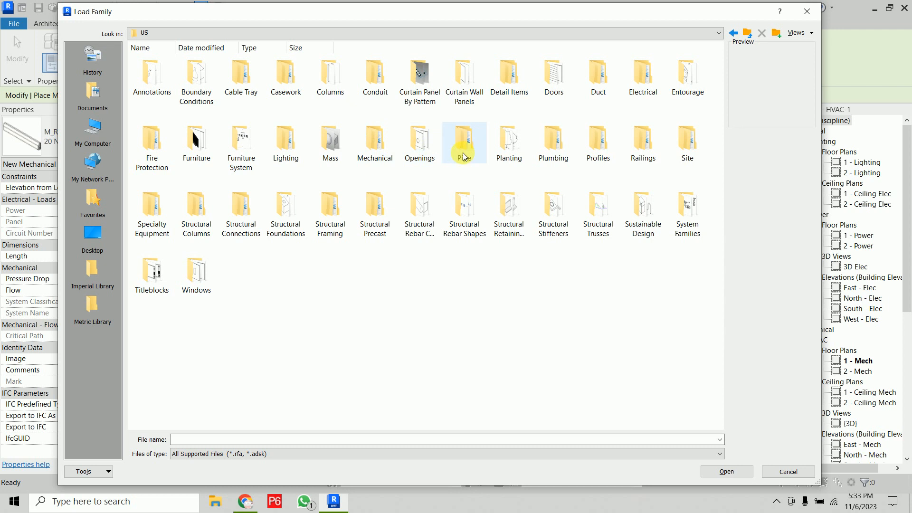
double_click(377, 143)
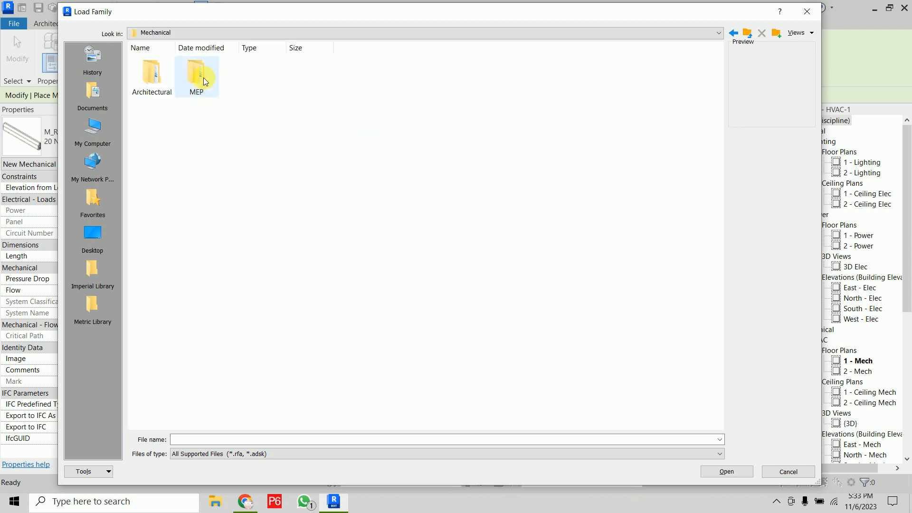
double_click(203, 78)
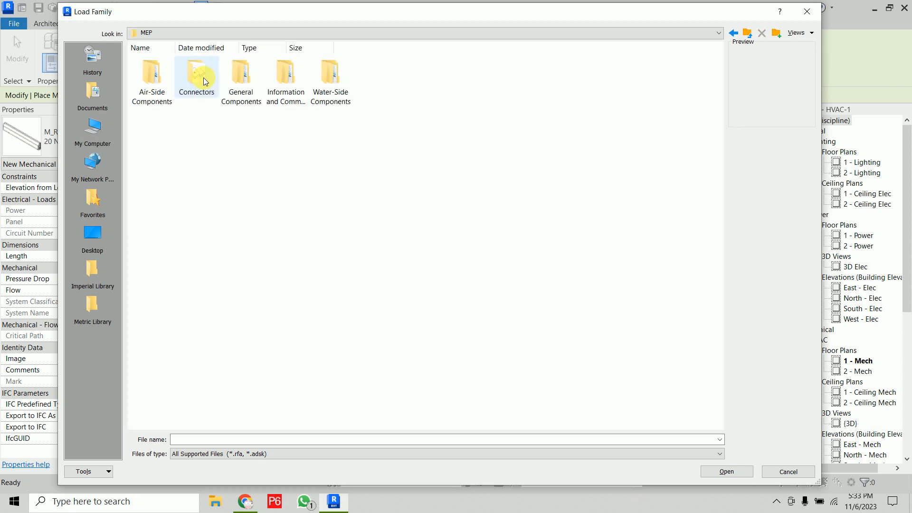
double_click(161, 99)
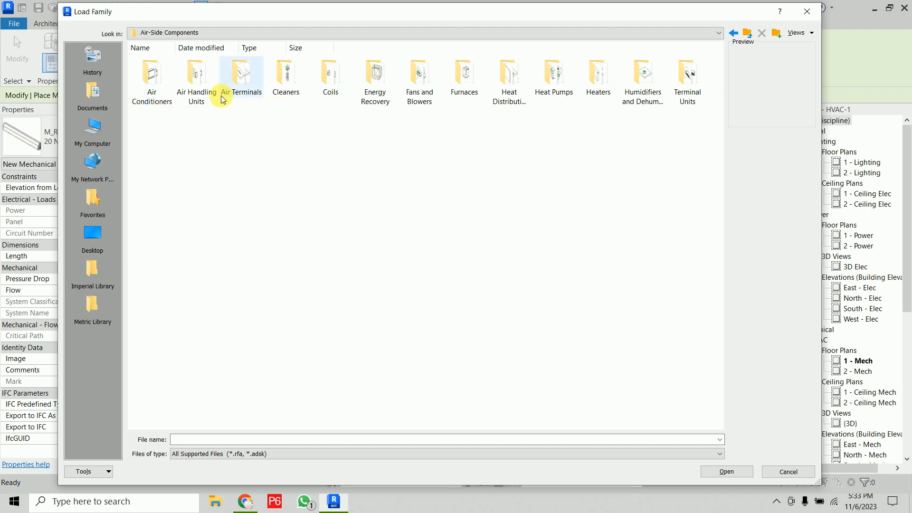
Look through the Air Handling Units families shown as extra large icons
double_click(196, 93)
right_click(276, 222)
mouse_move(329, 229)
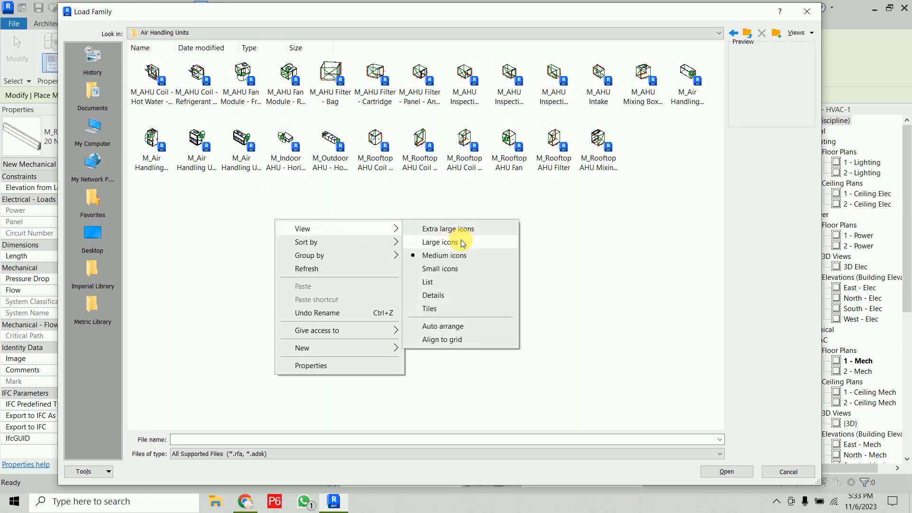
left_click(463, 229)
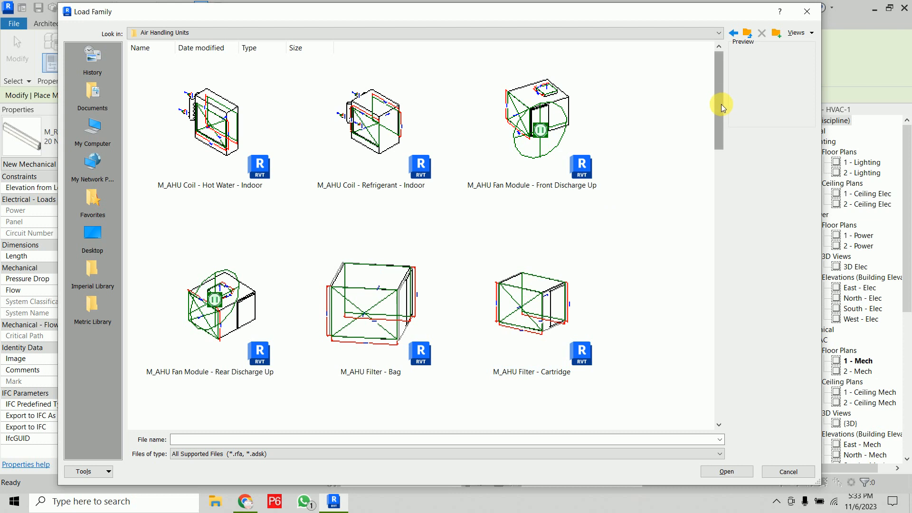
left_click_drag(721, 104, 723, 48)
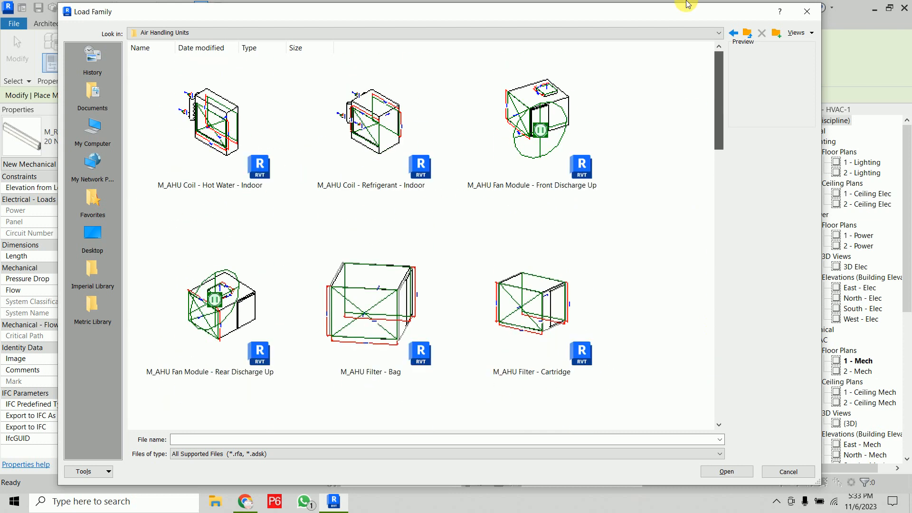
Look through the Air Terminals families in details view, and leave the library without loading a family
left_click(748, 34)
double_click(240, 88)
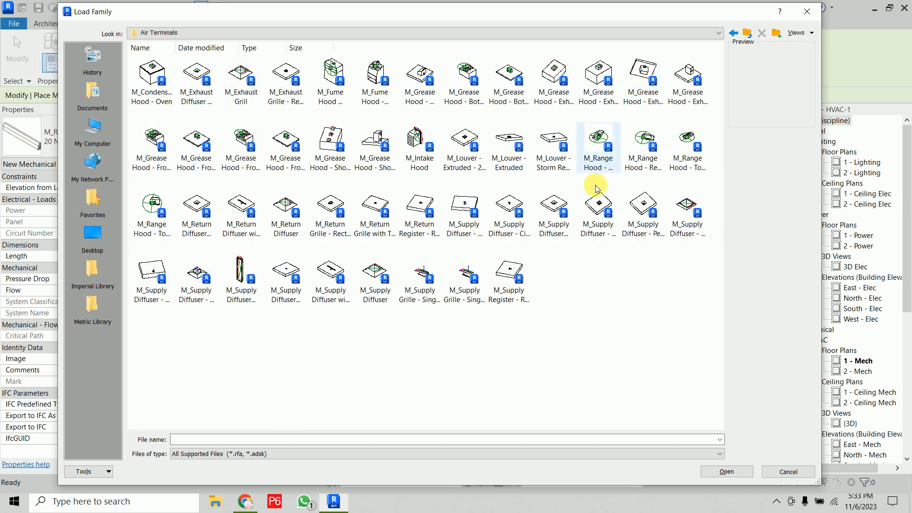
right_click(582, 295)
mouse_move(608, 300)
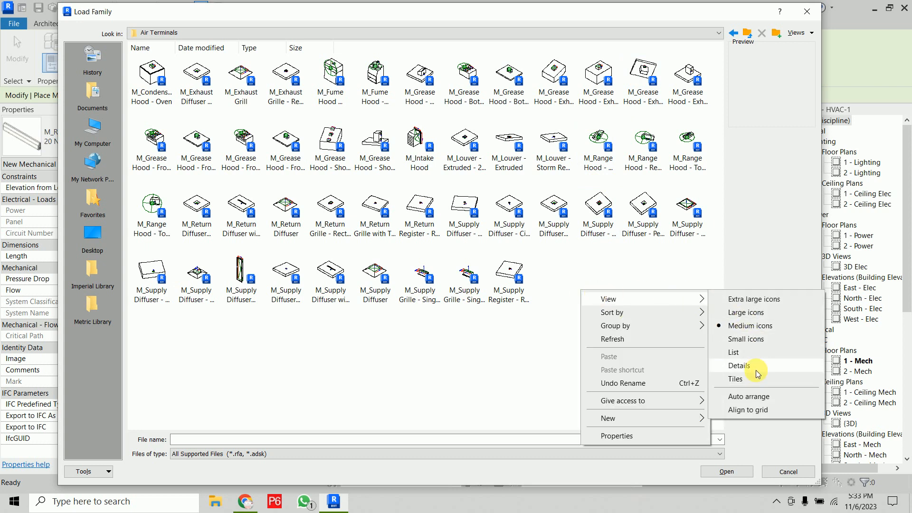
left_click(757, 369)
scroll(605, 270, "down", 5)
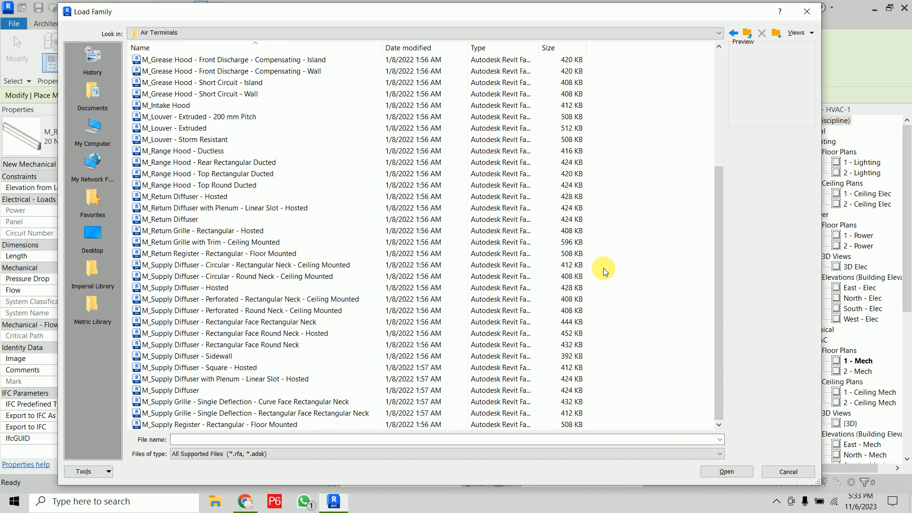
left_click(808, 14)
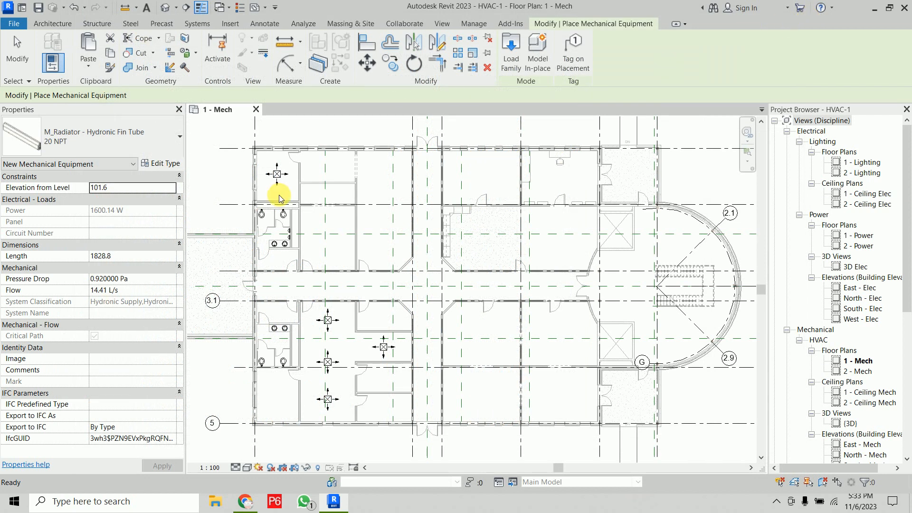
Place an M_VAV Unit - Parallel Fan Powered, Size 2 - 300mm Inlet, at the crossing of the two corridors
left_click(131, 131)
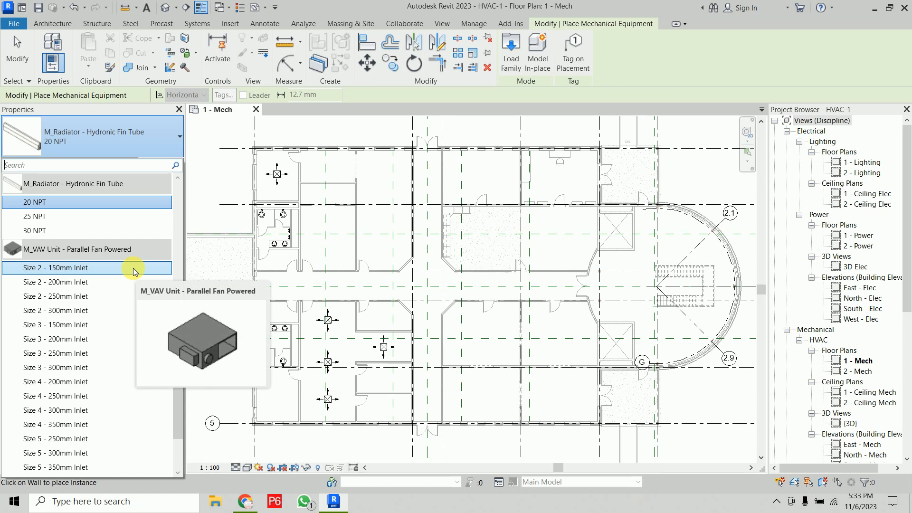
left_click(93, 311)
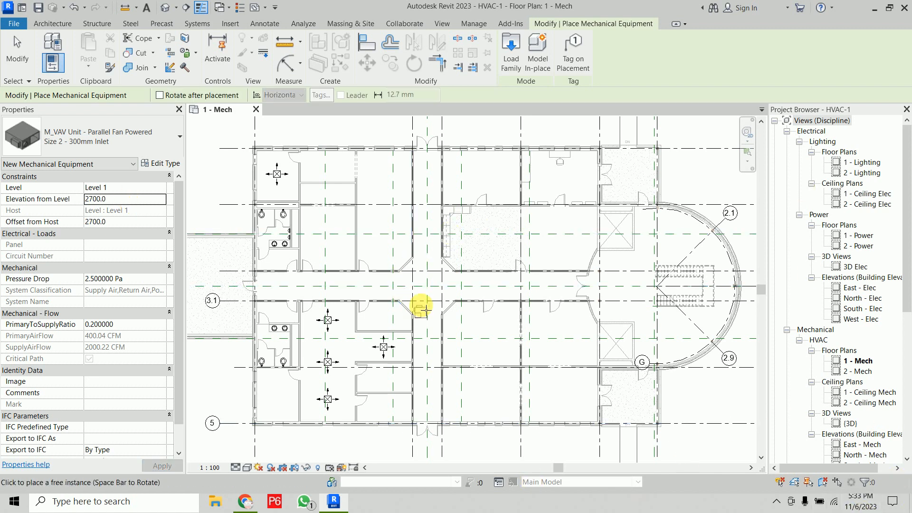
scroll(423, 297, "up", 4)
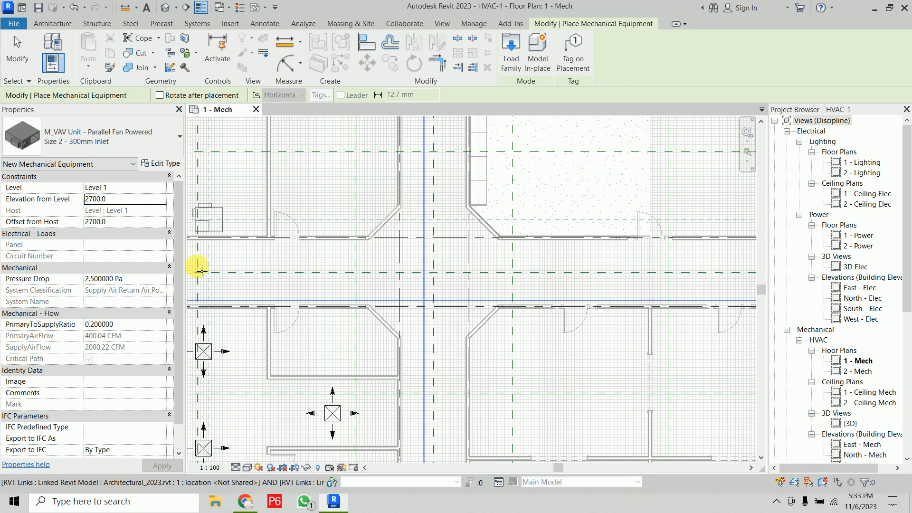
scroll(418, 259, "down", 2)
middle_click_drag(379, 272, 572, 272)
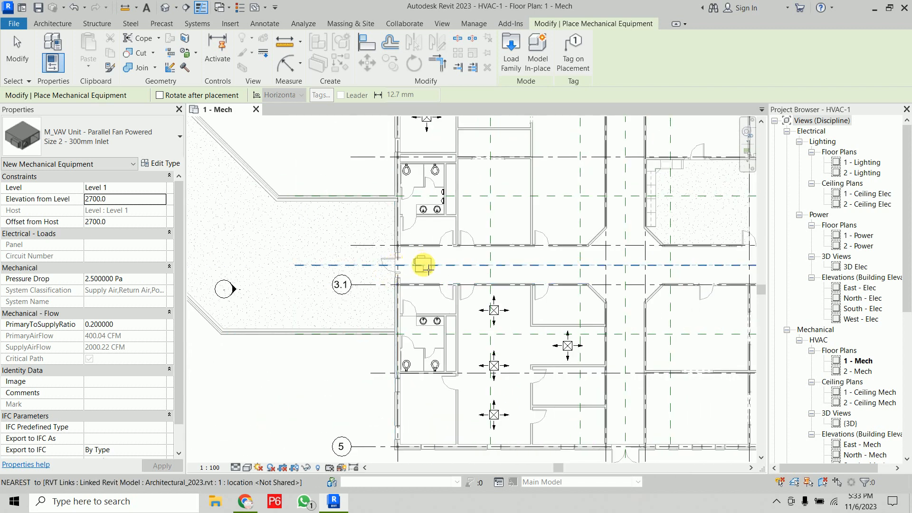
scroll(626, 264, "down", 2)
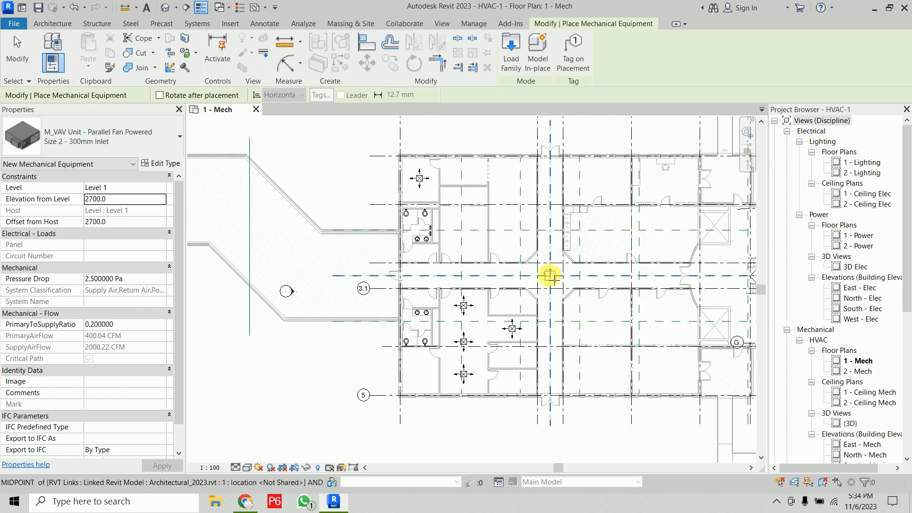
left_click(549, 274)
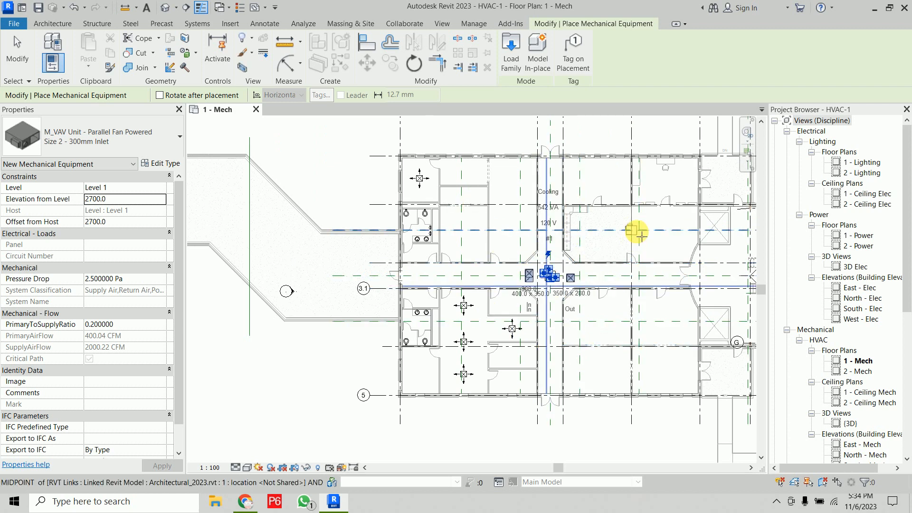
scroll(546, 281, "up", 5)
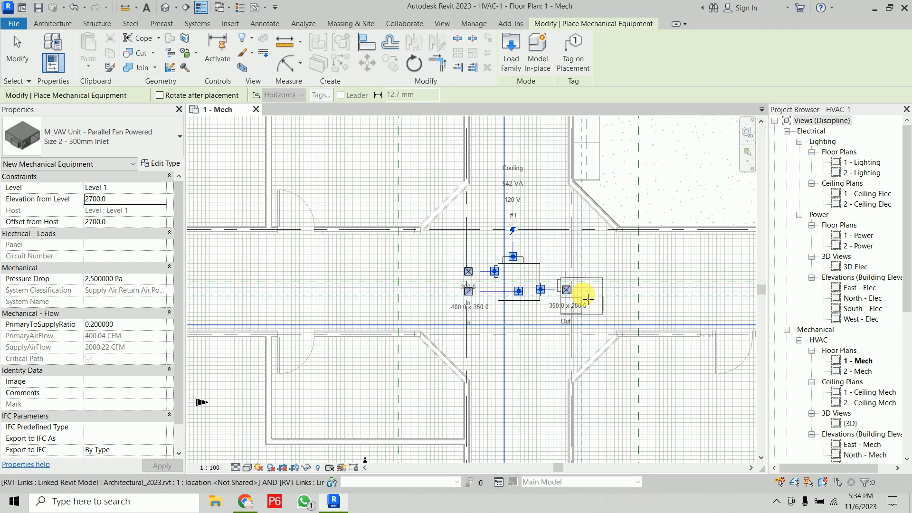
key("Escape")
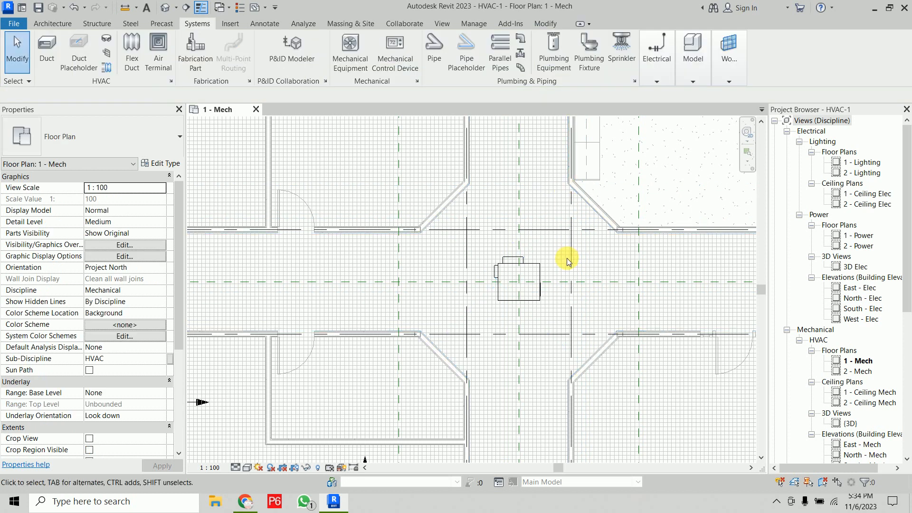
Rotate the VAV unit 90° counterclockwise so its outlet faces the upper end of the plan
left_click(542, 275)
scroll(547, 278, "down", 2)
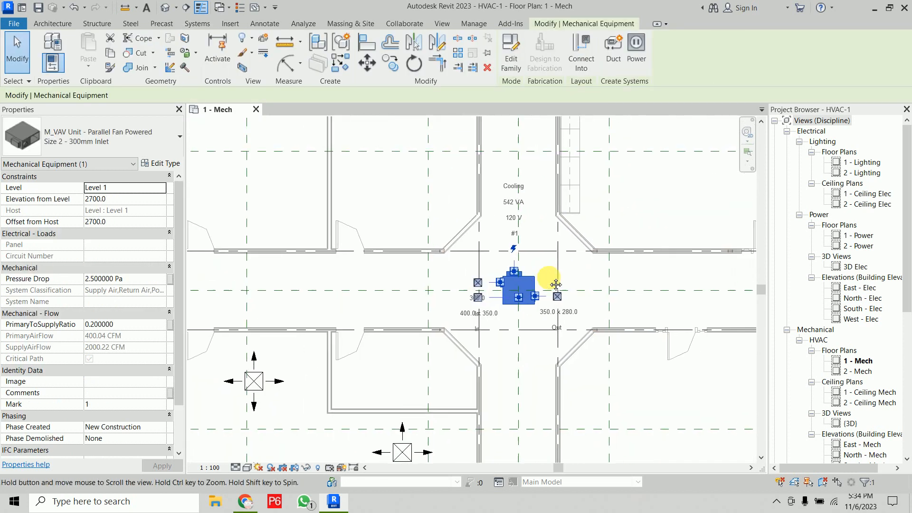
key("space")
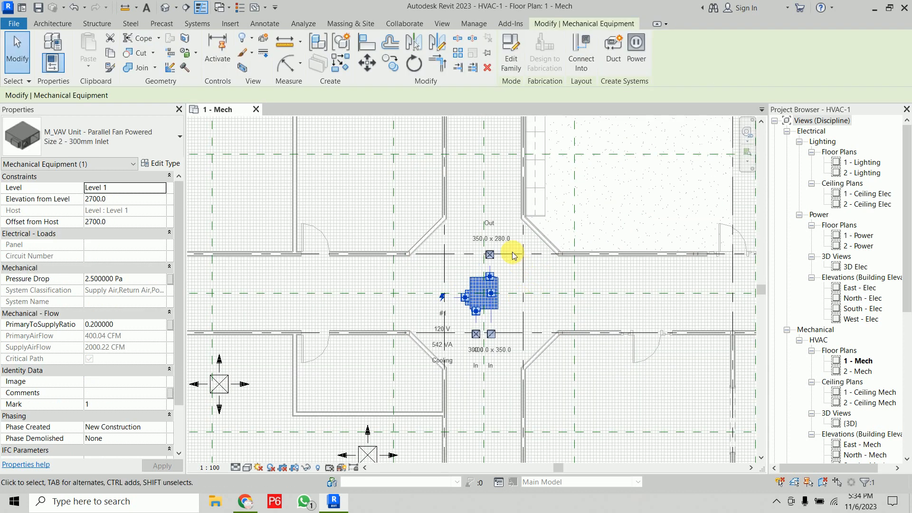
scroll(576, 195, "down", 1)
left_click(592, 206)
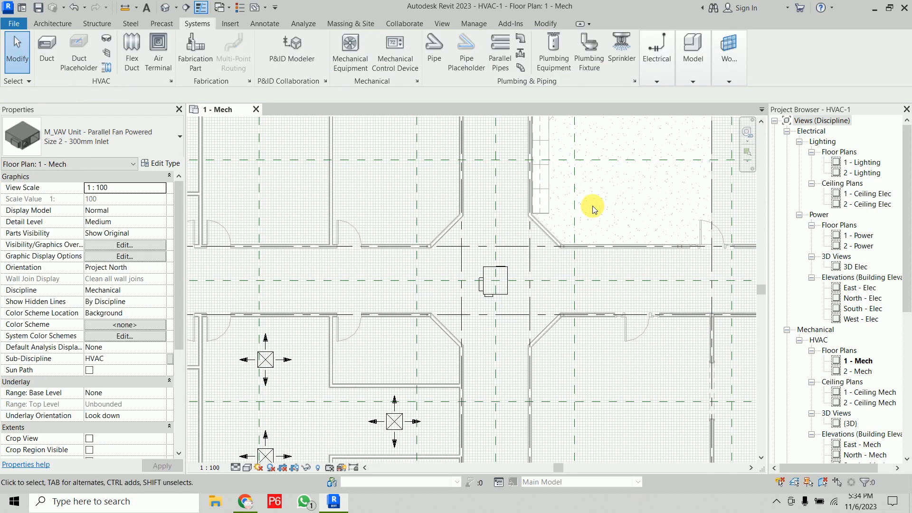
Move the VAV unit straight down into the vertical corridor, just below the corridor crossing
left_click(502, 286)
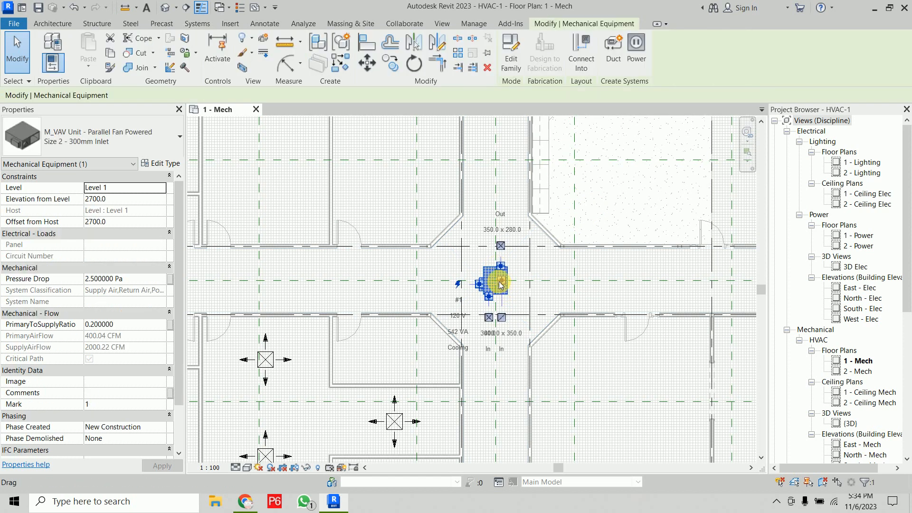
left_click_drag(496, 272, 493, 334)
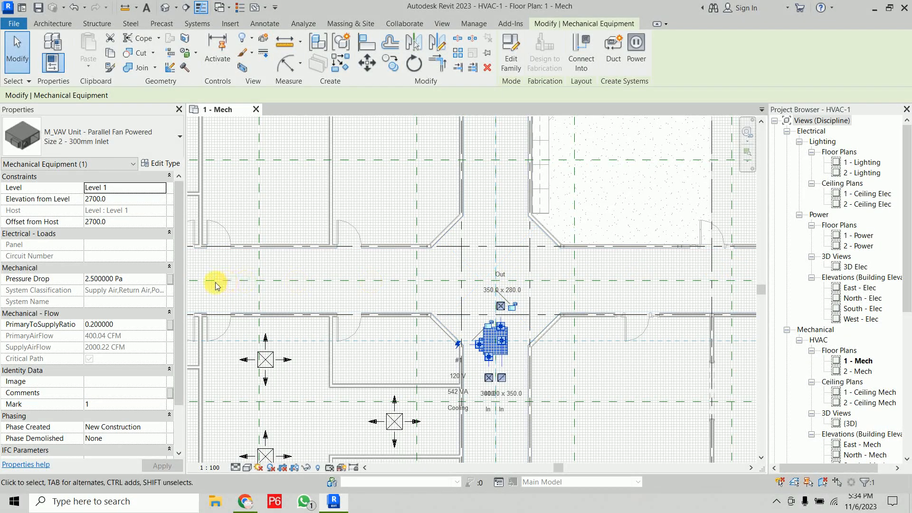
scroll(426, 259, "down", 3)
middle_click_drag(426, 259, 443, 331)
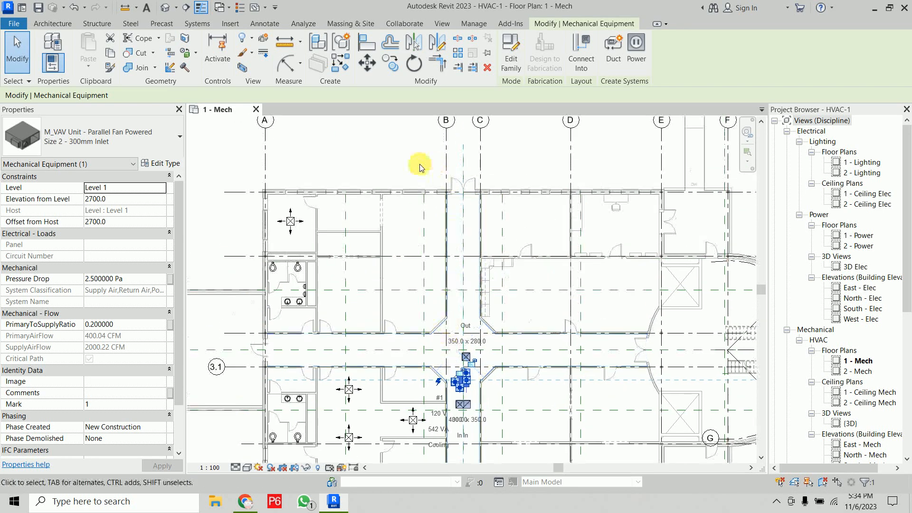
Draw a 350 × 280 supply duct from the VAV unit's outlet, up about 1800 mm and right along the corridor about 20000 mm
left_click(401, 151)
middle_click_drag(462, 364, 448, 318)
scroll(448, 322, "up", 4)
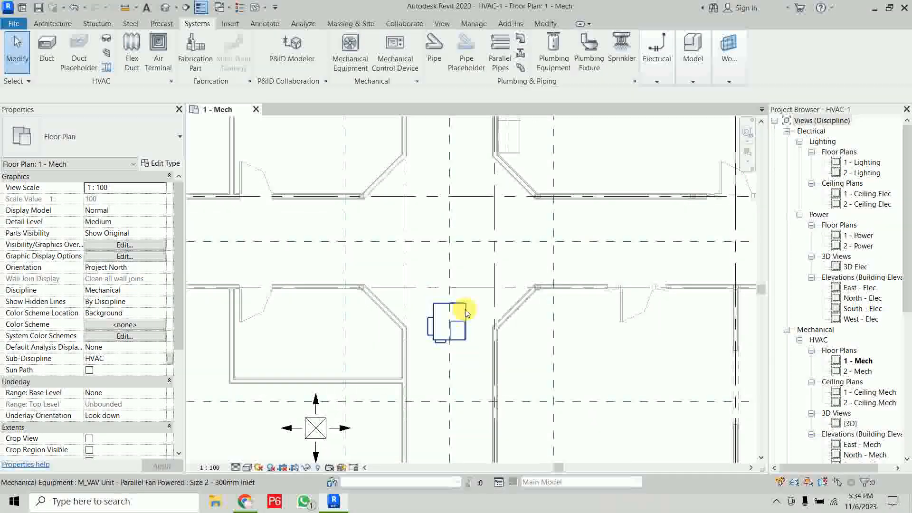
left_click_drag(464, 306, 468, 310)
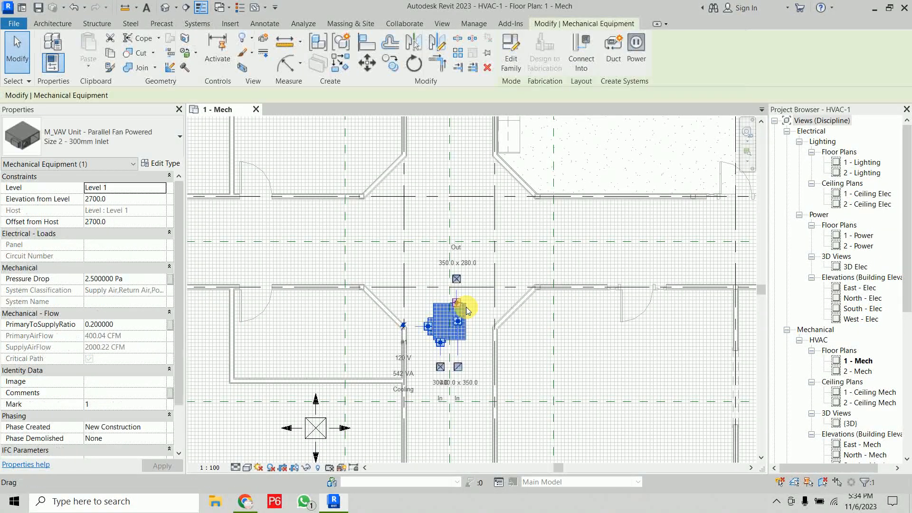
left_click(457, 280)
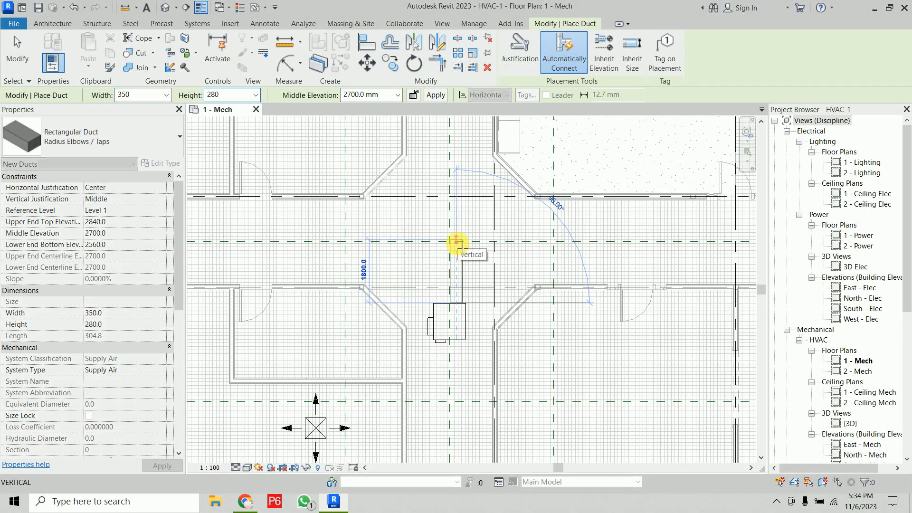
left_click(457, 244)
scroll(554, 241, "down", 2)
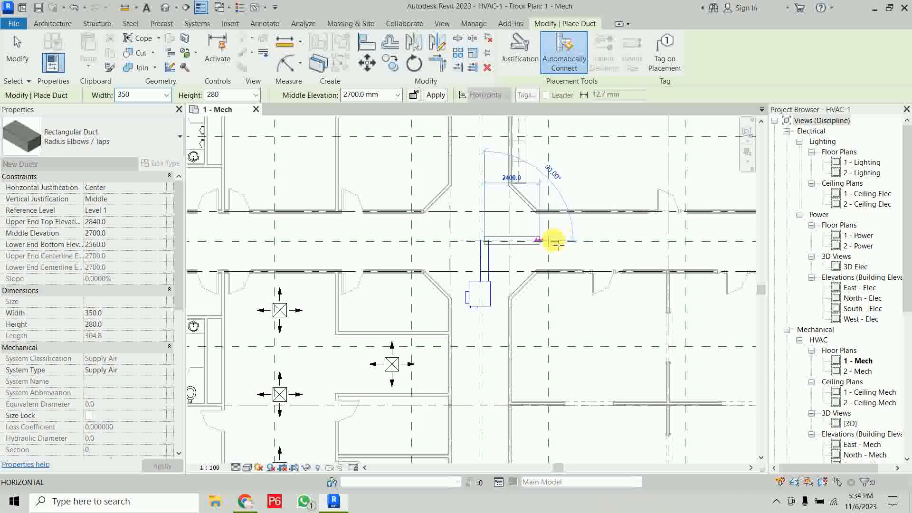
middle_click_drag(554, 240, 400, 270)
scroll(401, 269, "down", 2)
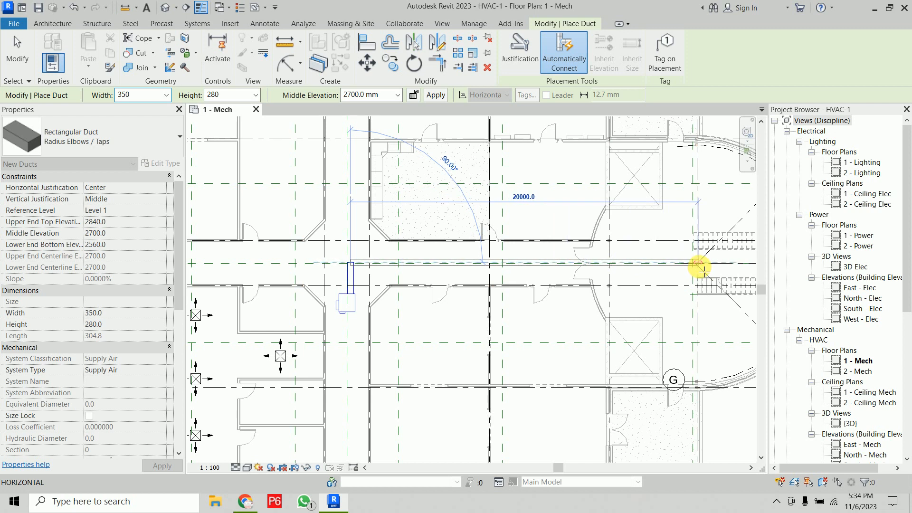
key("Escape")
key("Escape")
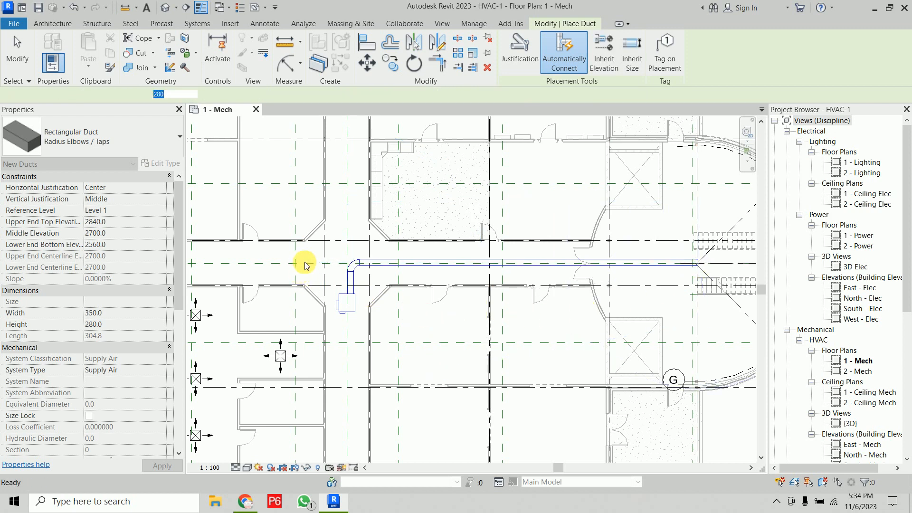
Convert the elbow above the VAV unit into a tee that opens toward the left side of the corridor
scroll(304, 265, "up", 3)
scroll(391, 243, "up", 2)
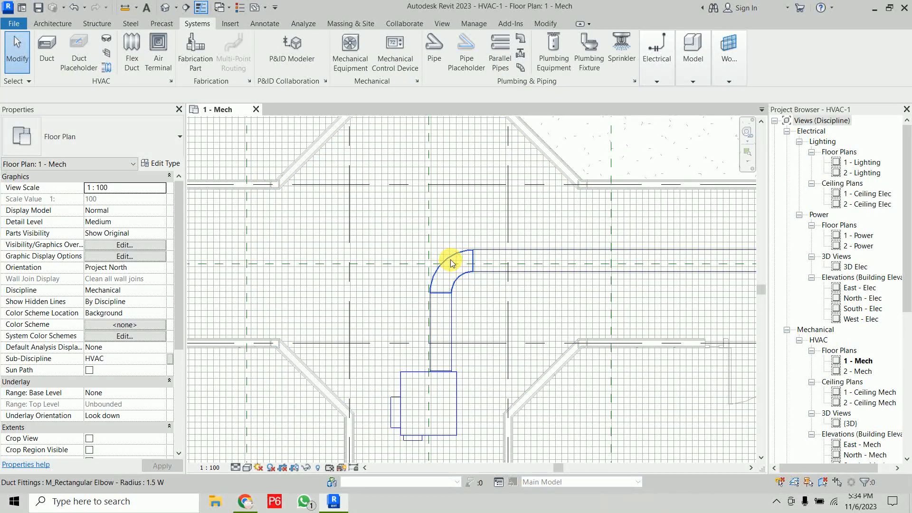
left_click(451, 262)
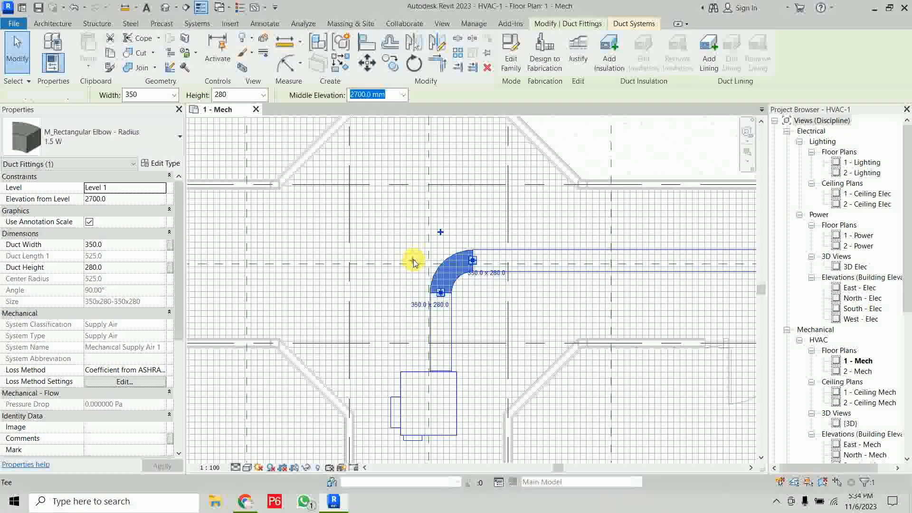
key("Delete")
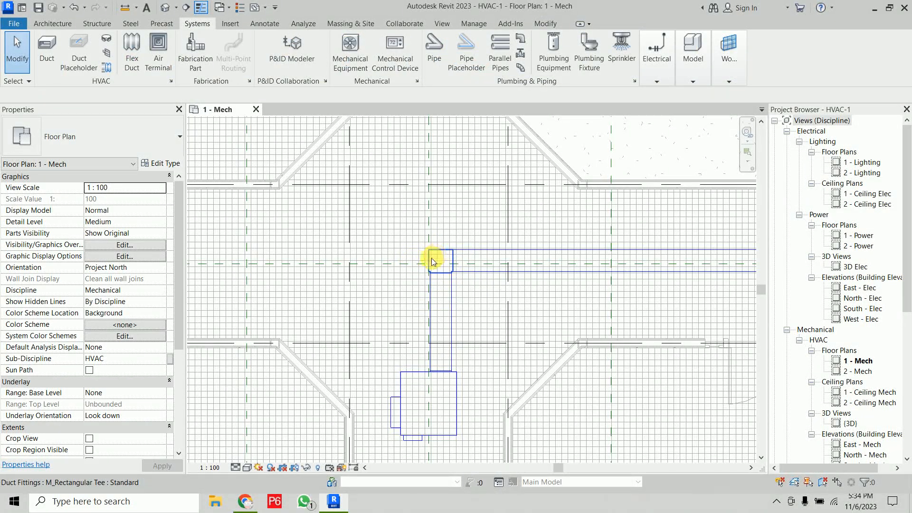
Draw a 350 × 280 duct about 13600 mm long from the tee's open left end along the horizontal corridor
left_click(435, 257)
right_click(427, 263)
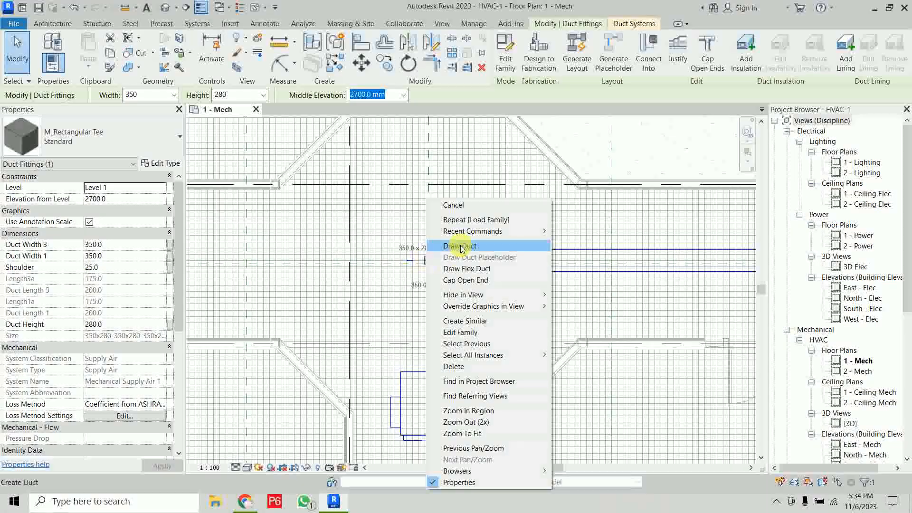
left_click(475, 246)
scroll(387, 259, "down", 2)
scroll(434, 271, "down", 2)
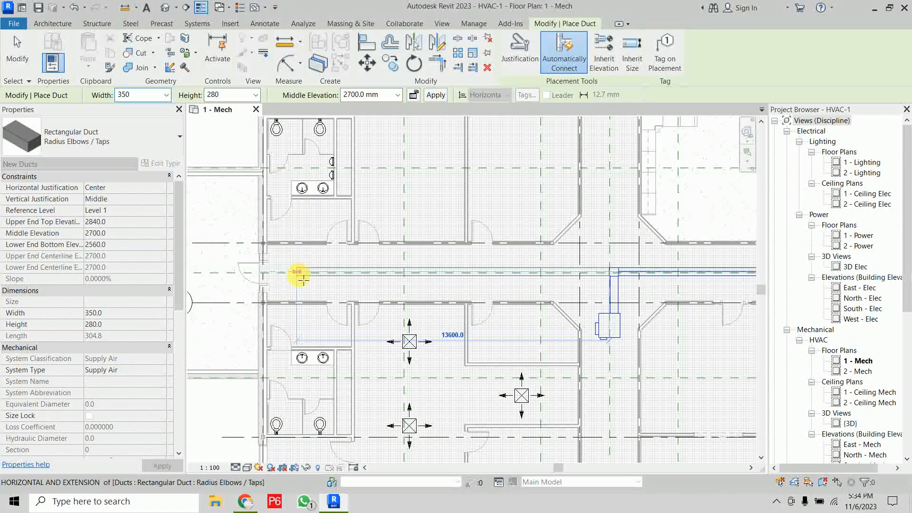
left_click(298, 275)
key("Escape")
key("Escape")
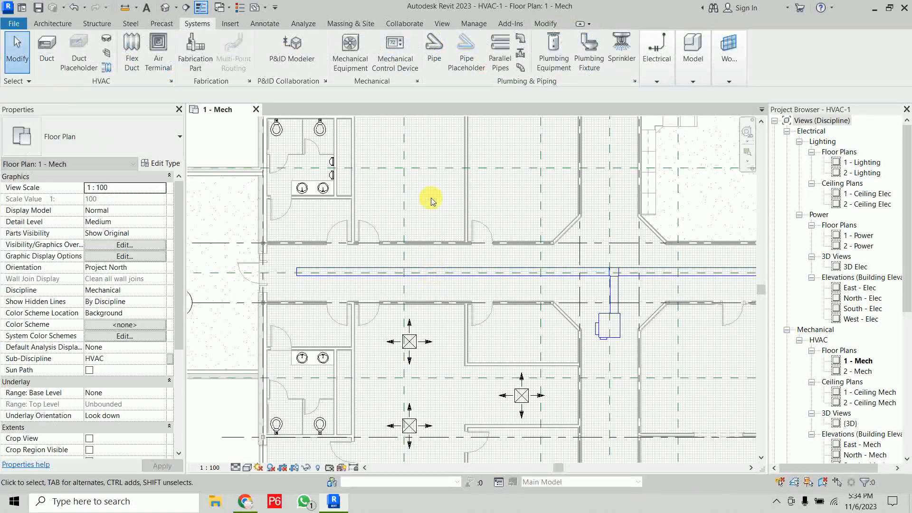
Draw a 350 × 280 branch duct down from the left main duct, turning left level with the lowest diffuser and stopping short of it
scroll(437, 359, "down", 1)
middle_click_drag(434, 368, 230, 376)
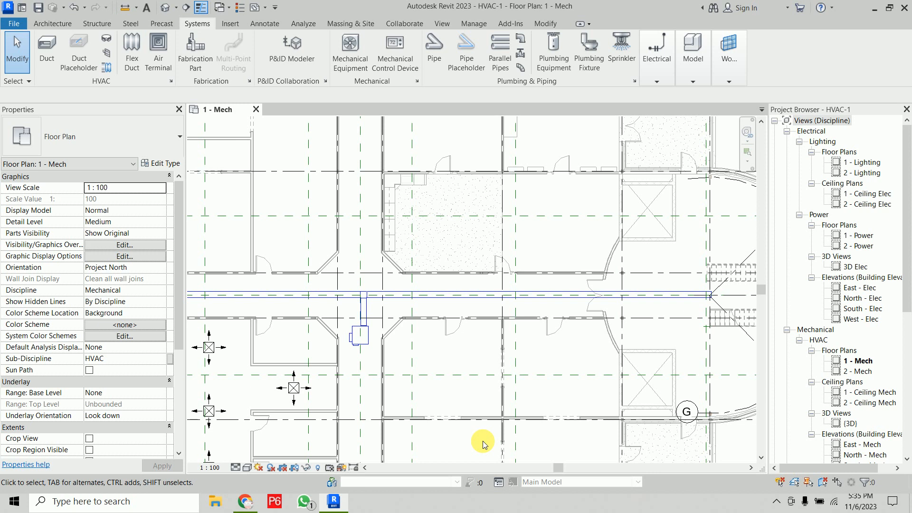
scroll(459, 360, "down", 3)
middle_click_drag(464, 328, 555, 329)
scroll(391, 402, "up", 4)
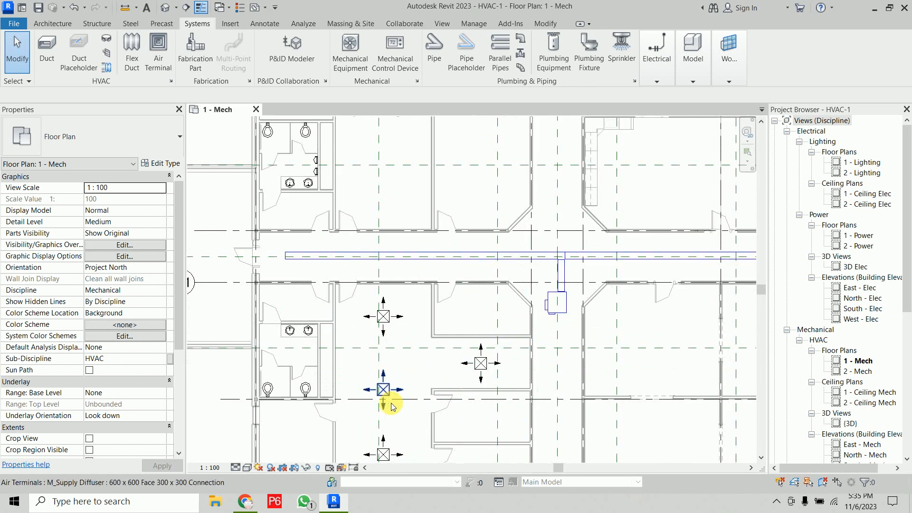
middle_click_drag(420, 352, 399, 290)
scroll(379, 247, "up", 1)
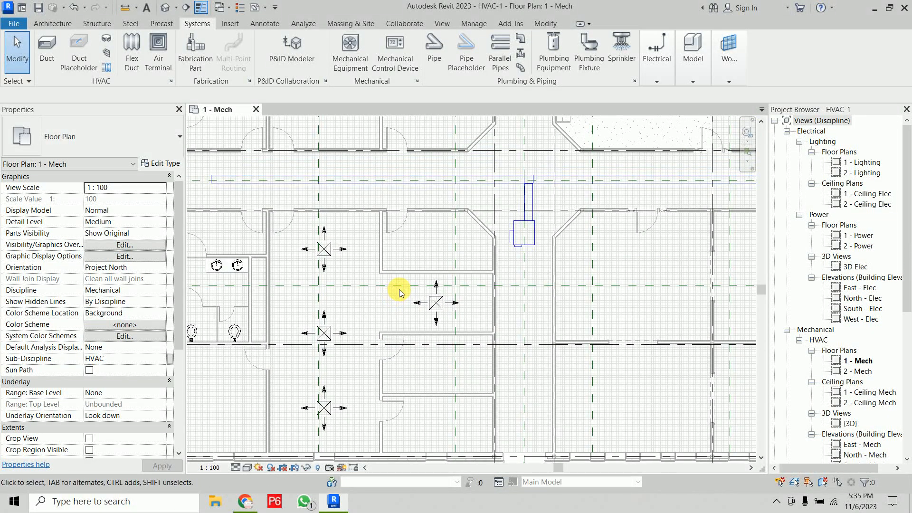
right_click(364, 179)
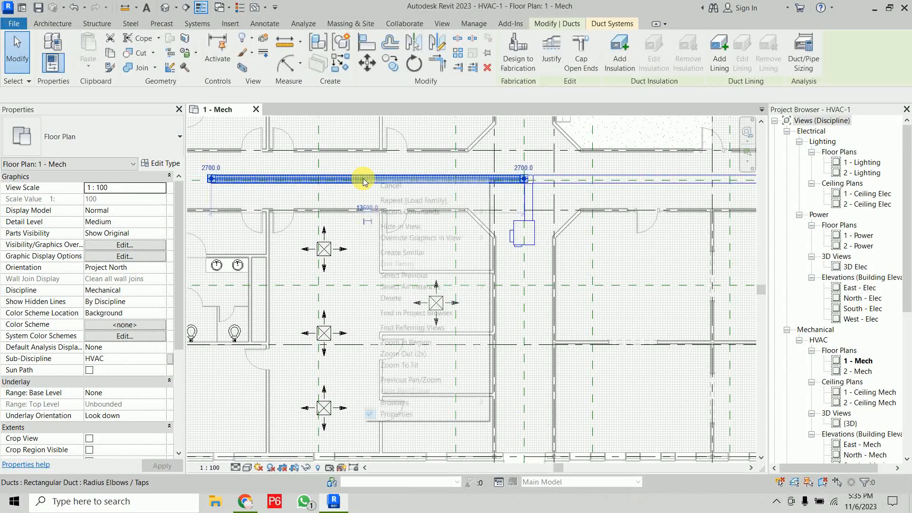
left_click(386, 252)
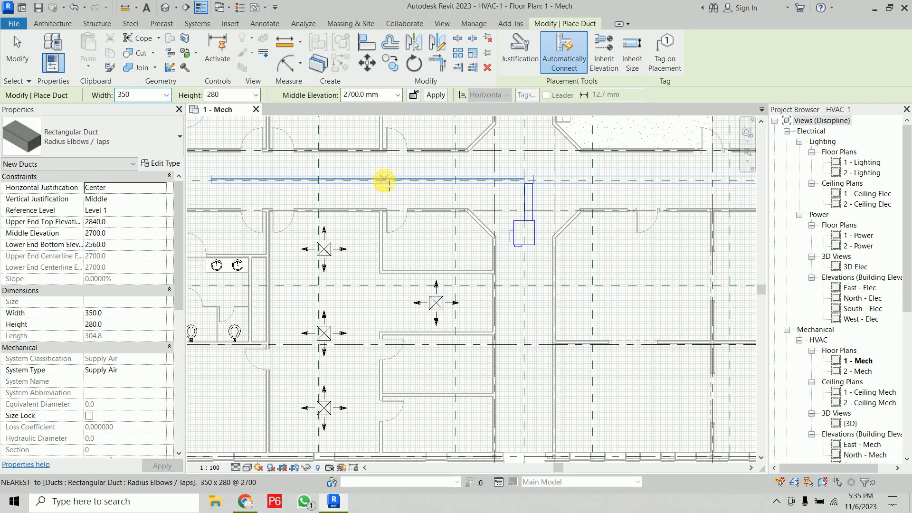
left_click(385, 180)
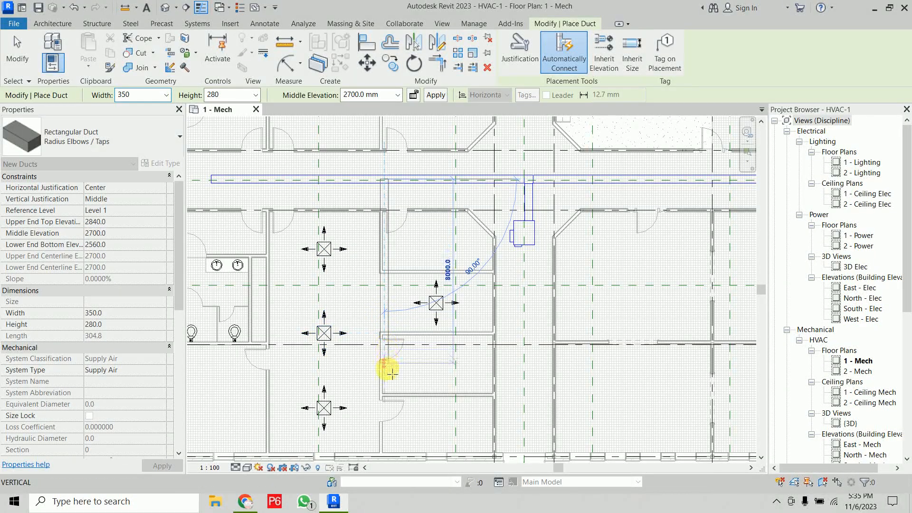
left_click(388, 411)
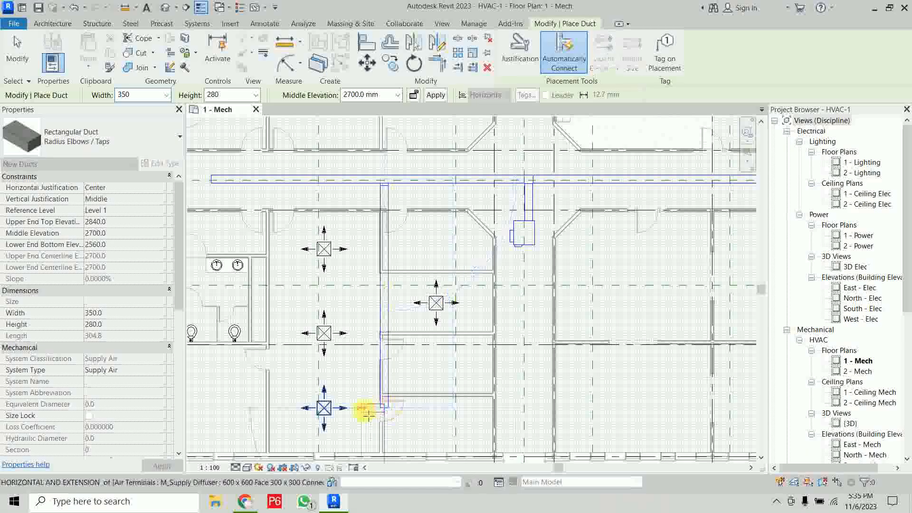
scroll(363, 411, "up", 3)
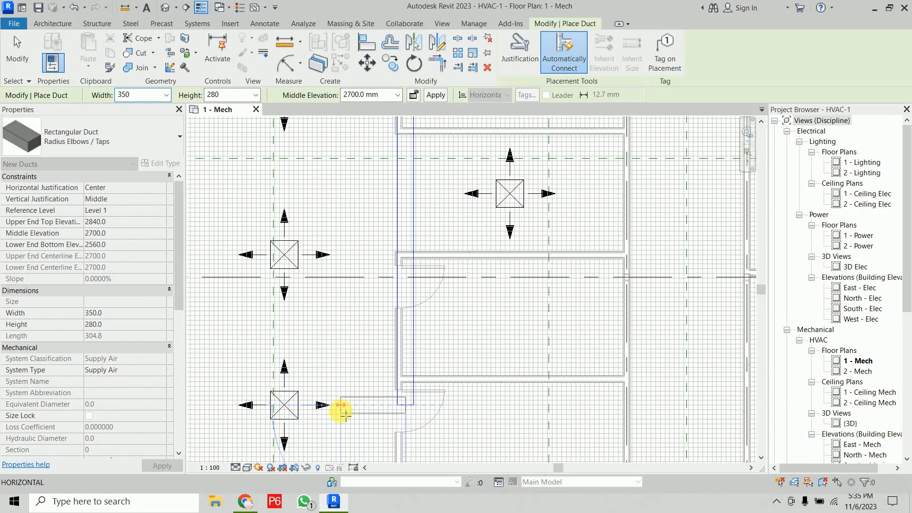
left_click(341, 407)
key("Escape")
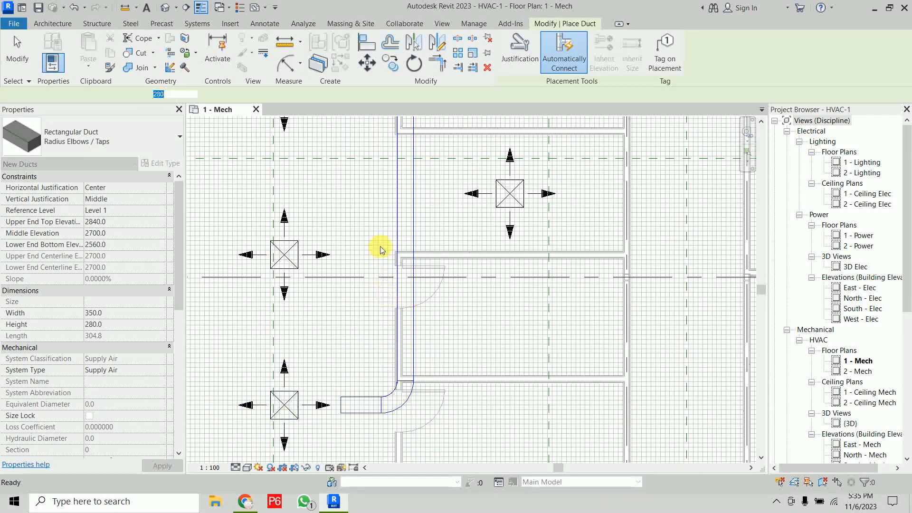
Draw a short 350 × 280 takeoff from the vertical branch duct toward the middle diffuser on its left
middle_click_drag(381, 248, 376, 342)
scroll(403, 332, "up", 2)
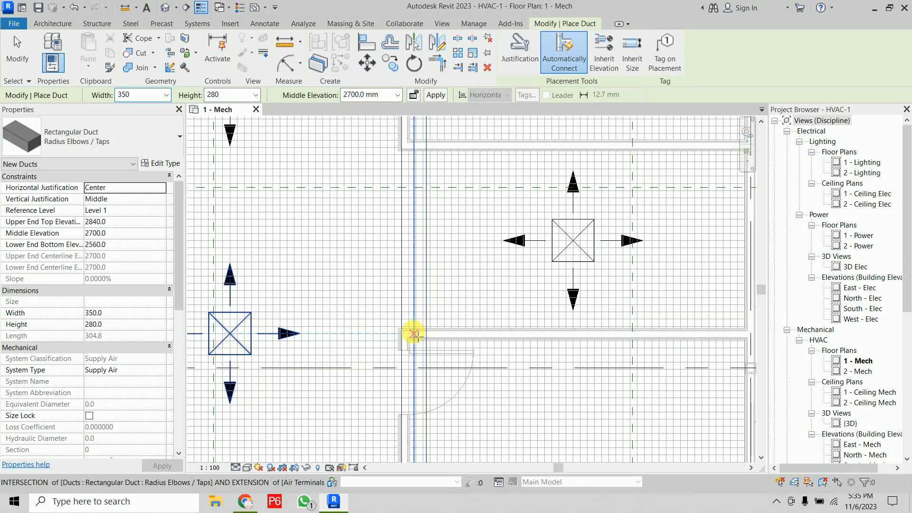
left_click(412, 331)
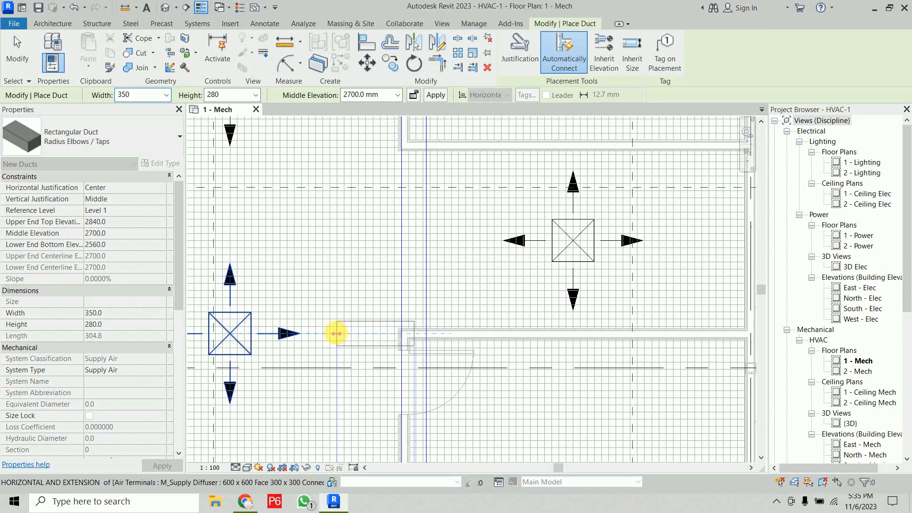
left_click(336, 334)
key("Escape")
Draw a short 350 × 280 takeoff from the vertical branch toward the upper left diffuser, ending in line with the takeoff below
scroll(368, 228, "down", 2)
middle_click_drag(376, 228, 433, 309)
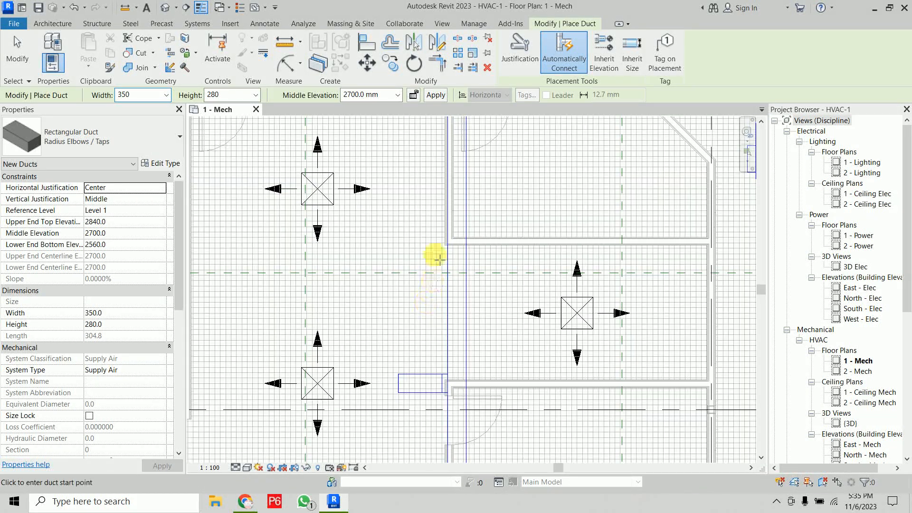
left_click(457, 188)
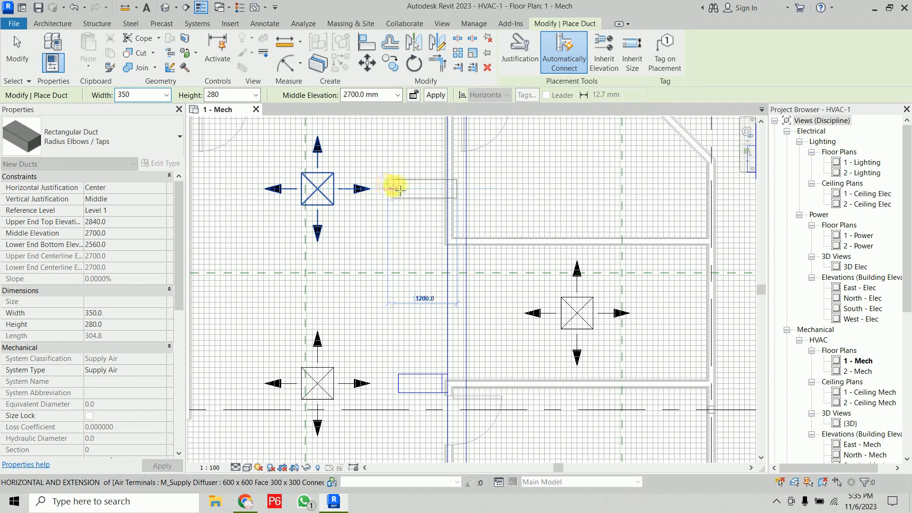
left_click(394, 189)
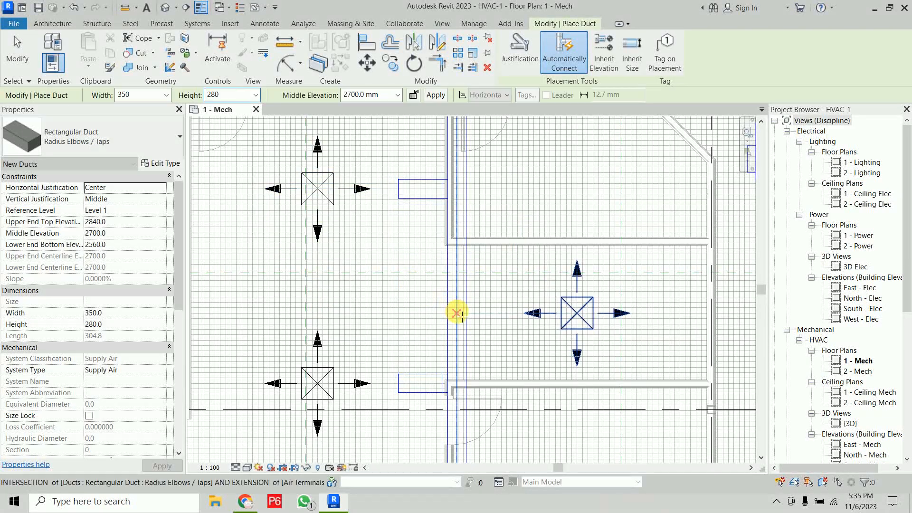
Draw a 350 × 280 takeoff about 1000 mm long from the vertical branch toward the diffuser on its right
left_click(510, 313)
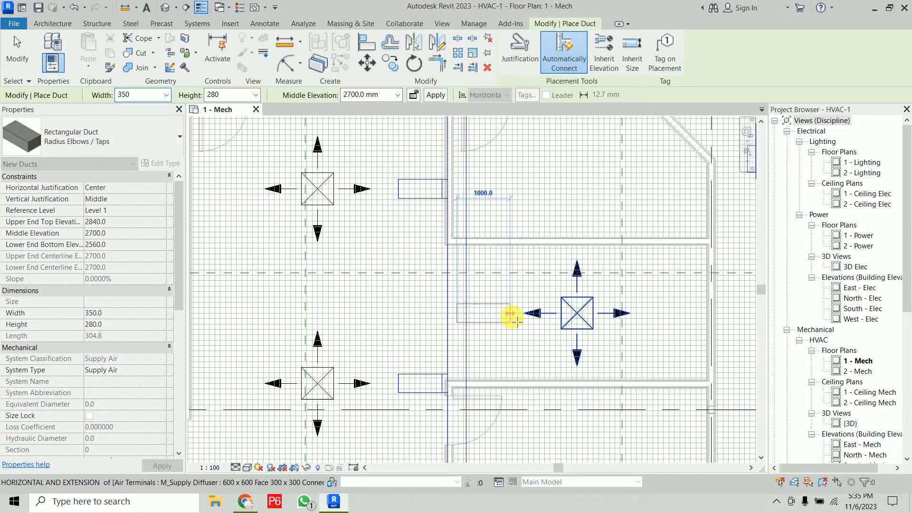
key("Escape")
key("Escape")
scroll(523, 366, "down", 3)
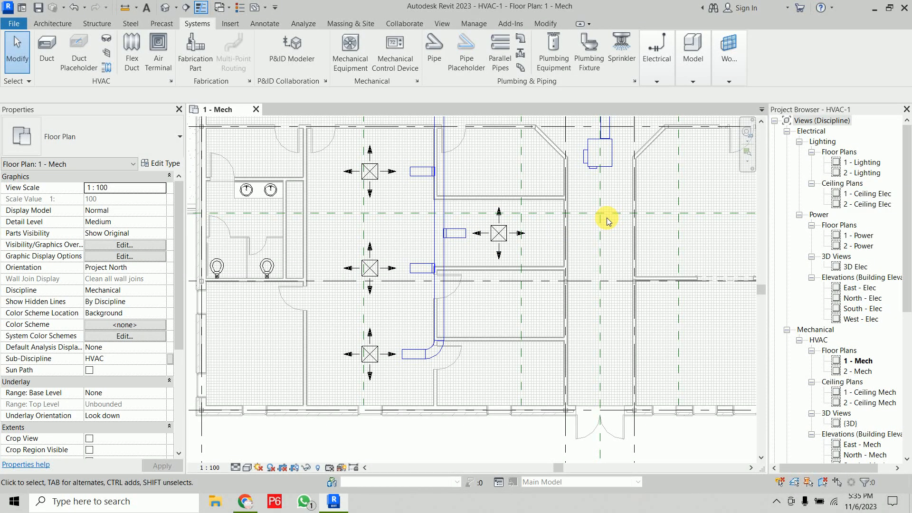
Connect the upper left takeoff to its supply diffuser with a round flex duct of 300 mm diameter
middle_click_drag(609, 222, 561, 289)
scroll(280, 236, "down", 2)
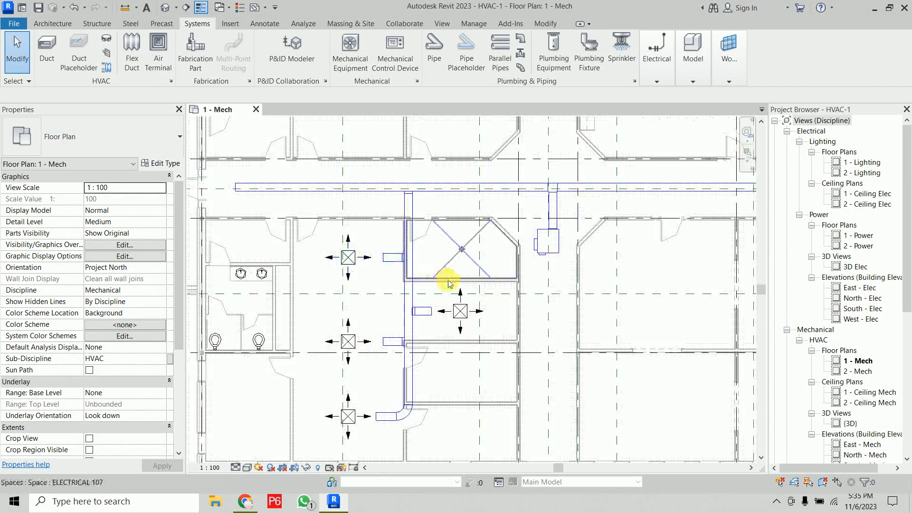
middle_click_drag(359, 362, 357, 208)
scroll(327, 151, "up", 2)
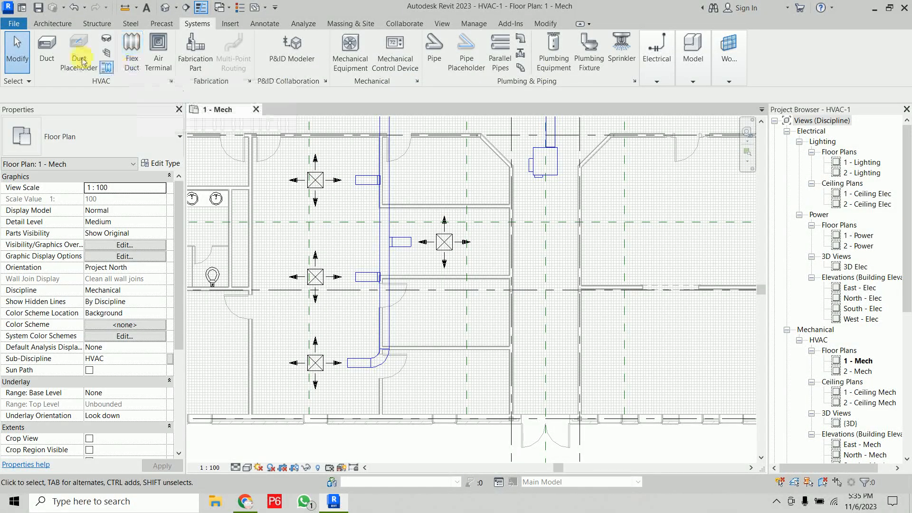
left_click(47, 47)
key("Escape")
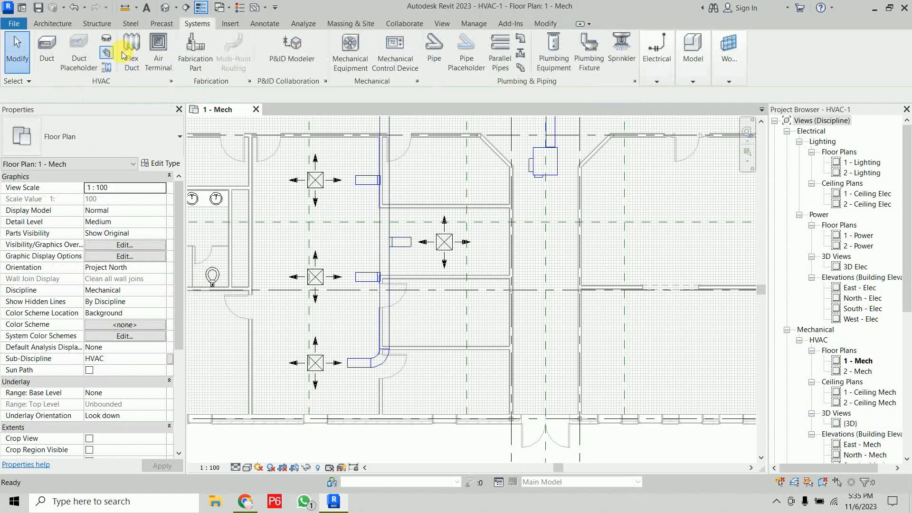
left_click(124, 54)
scroll(335, 166, "up", 2)
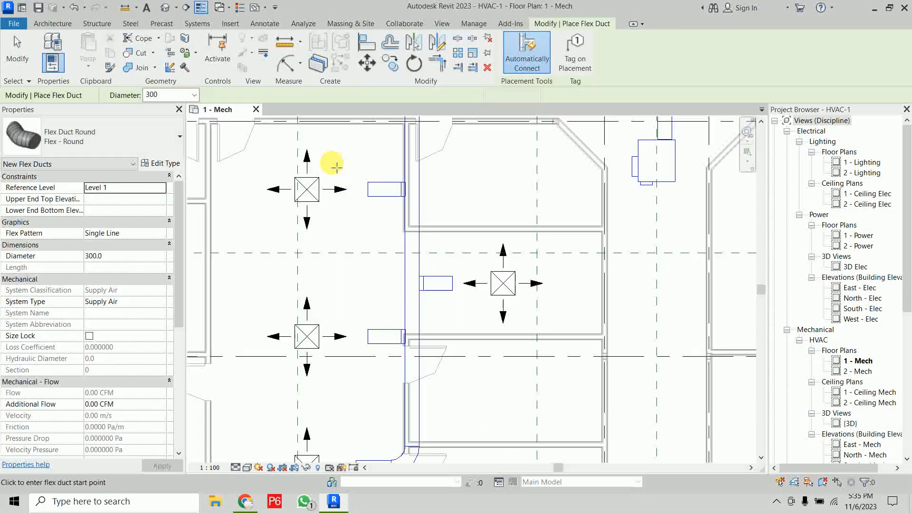
scroll(335, 166, "up", 3)
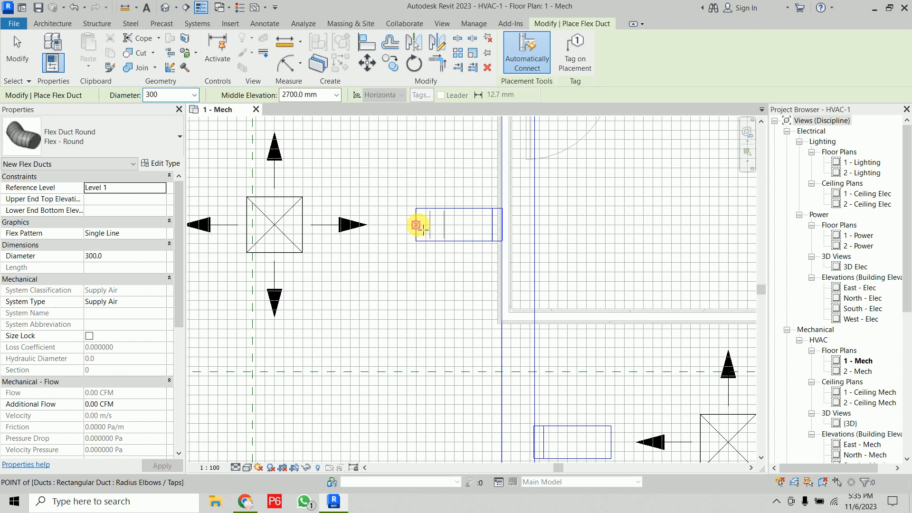
left_click(417, 226)
left_click(272, 225)
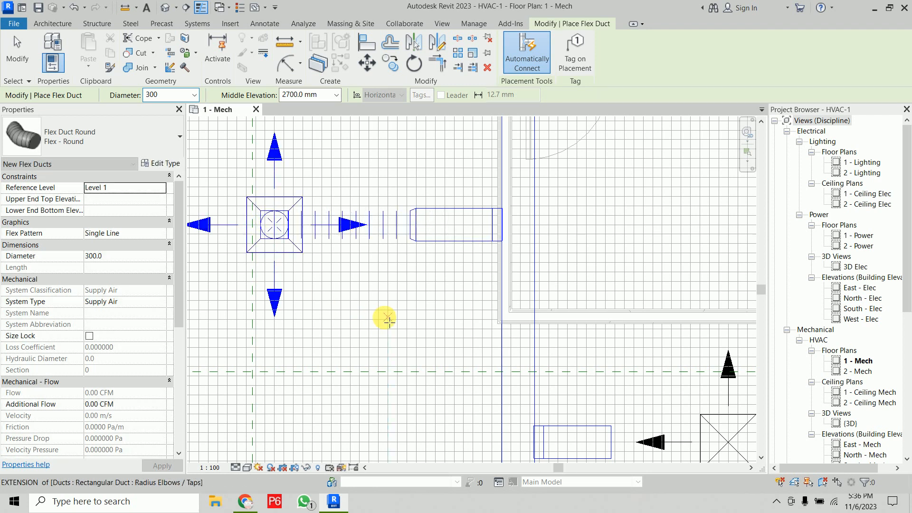
Connect the takeoff on the right side of the vertical branch to its supply diffuser with a 300 mm round flex duct
scroll(381, 290, "down", 5)
middle_click_drag(376, 295, 315, 152)
scroll(453, 209, "up", 5)
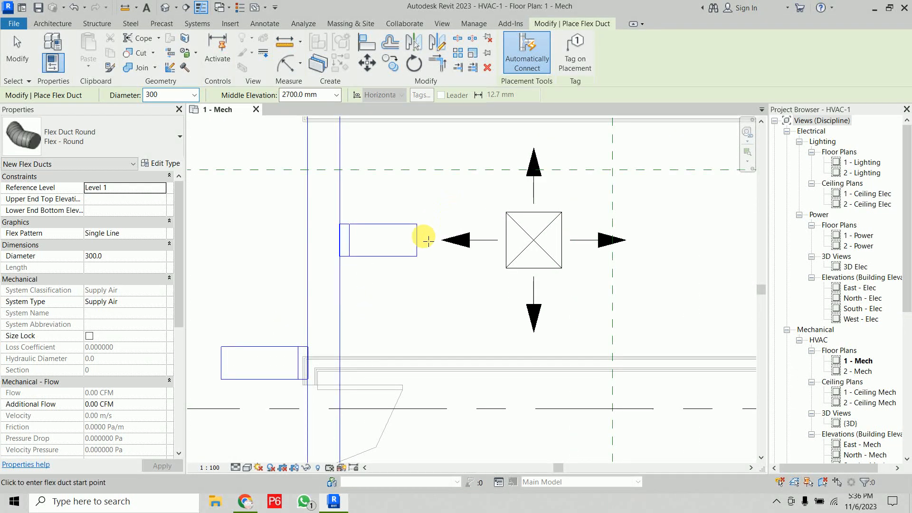
left_click(428, 241)
left_click(534, 241)
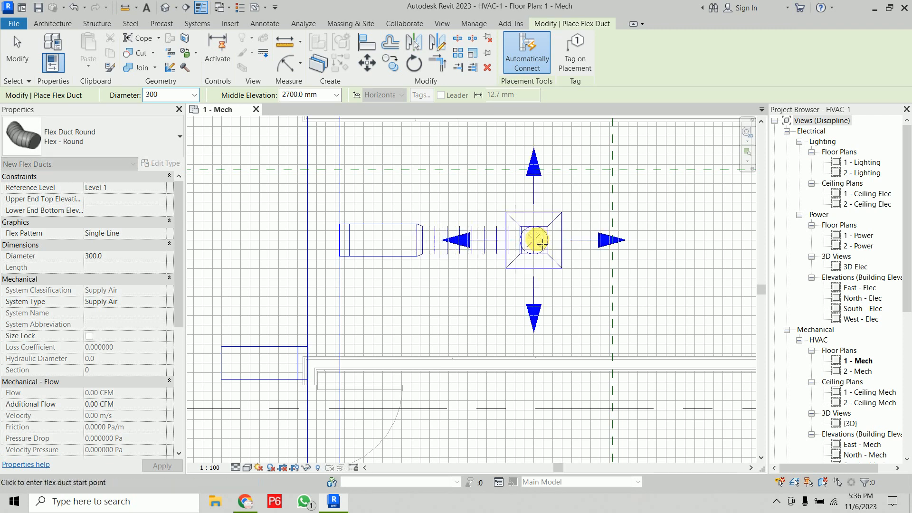
Connect the middle left takeoff to its supply diffuser with a 300 mm round flex duct
scroll(538, 241, "down", 7)
middle_click_drag(456, 318, 446, 229)
scroll(400, 218, "up", 6)
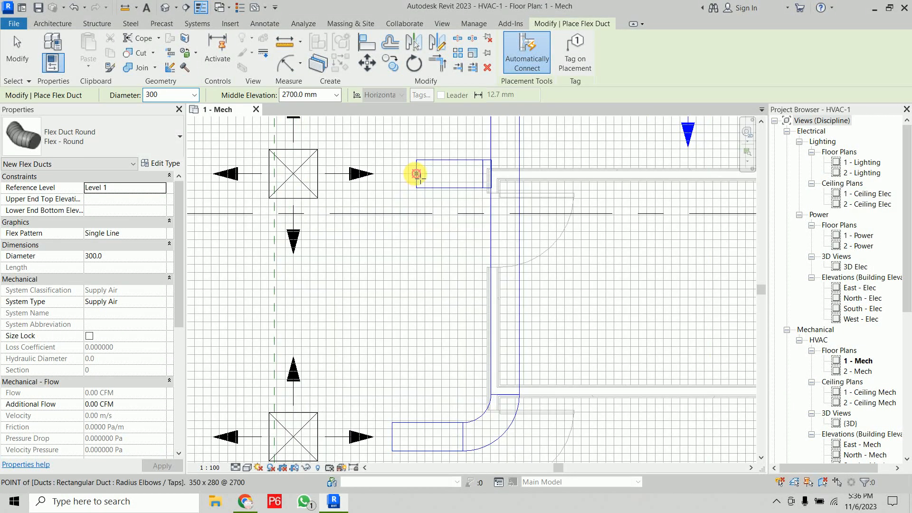
left_click(416, 174)
left_click(293, 174)
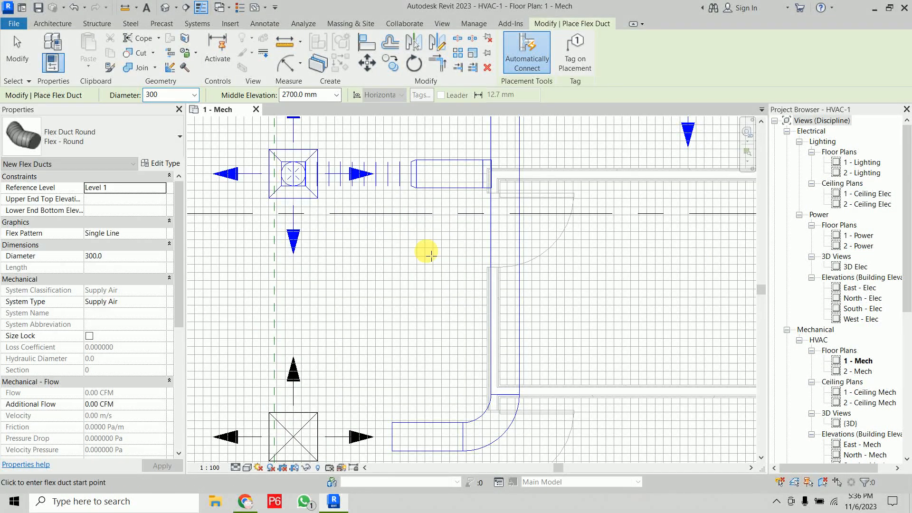
Connect the duct end after the branch's lower elbow to the lower left supply diffuser with a 300 mm round flex duct
scroll(430, 255, "down", 4)
middle_click_drag(408, 336, 401, 220)
scroll(406, 231, "up", 5)
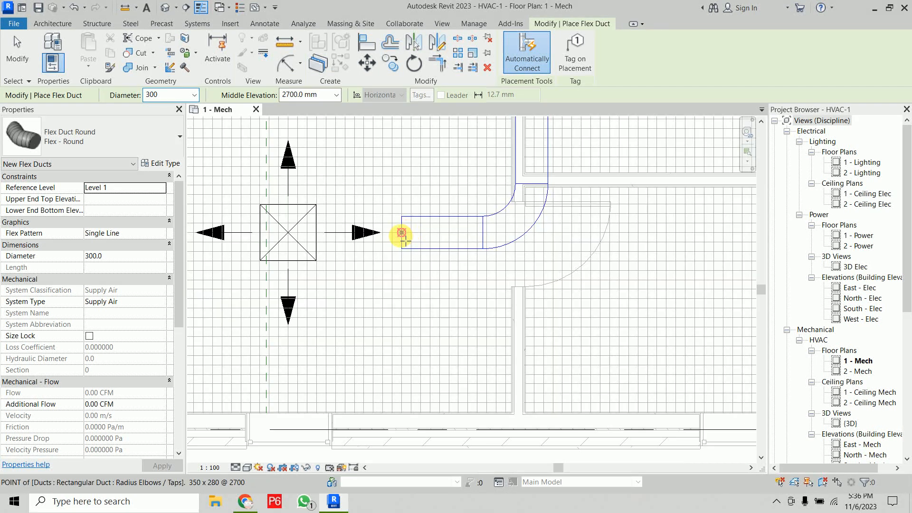
left_click(402, 234)
left_click(288, 233)
scroll(446, 349, "down", 3)
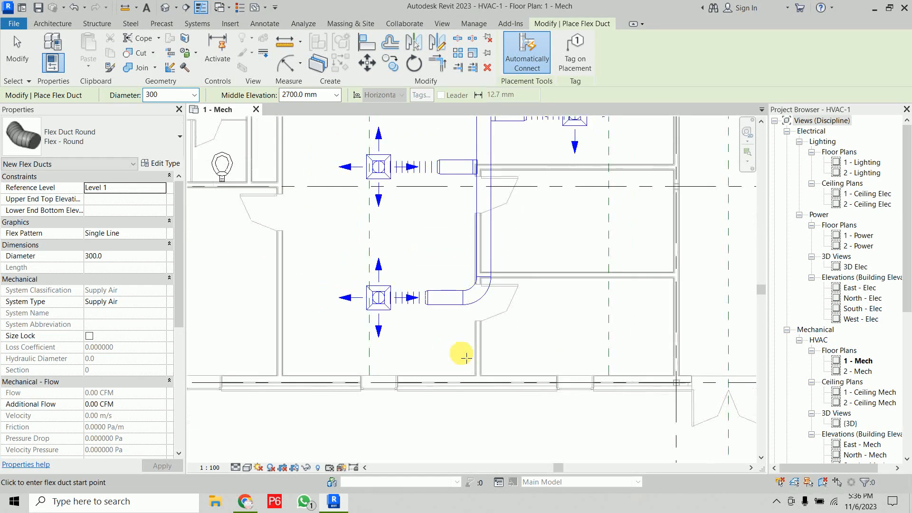
scroll(468, 358, "down", 2)
middle_click_drag(539, 295, 462, 365)
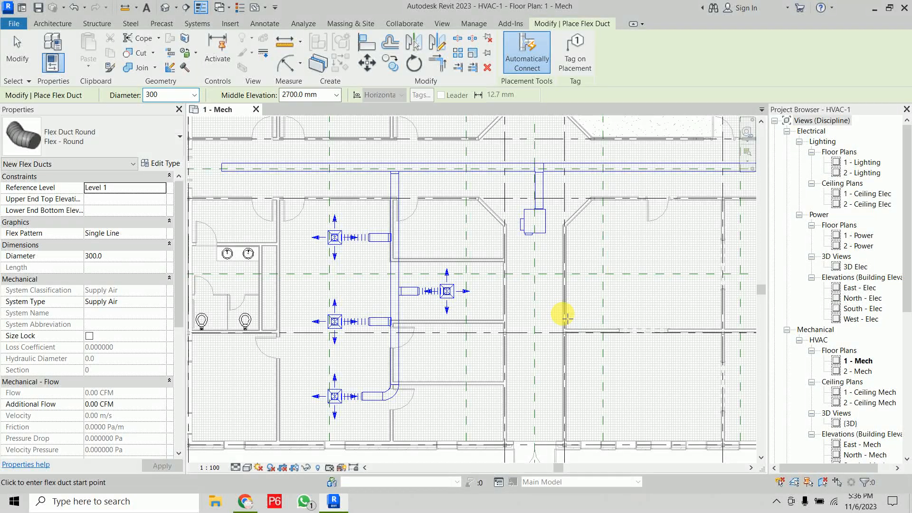
key("Escape")
key("Escape")
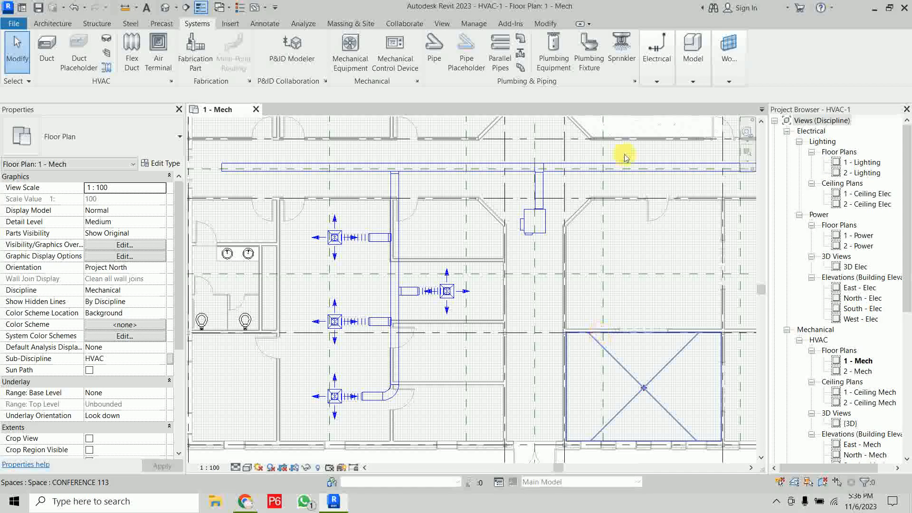
Examine the finished duct layout and the space served by the four diffusers, including the takeoffs and lower elbow
scroll(330, 135, "down", 1)
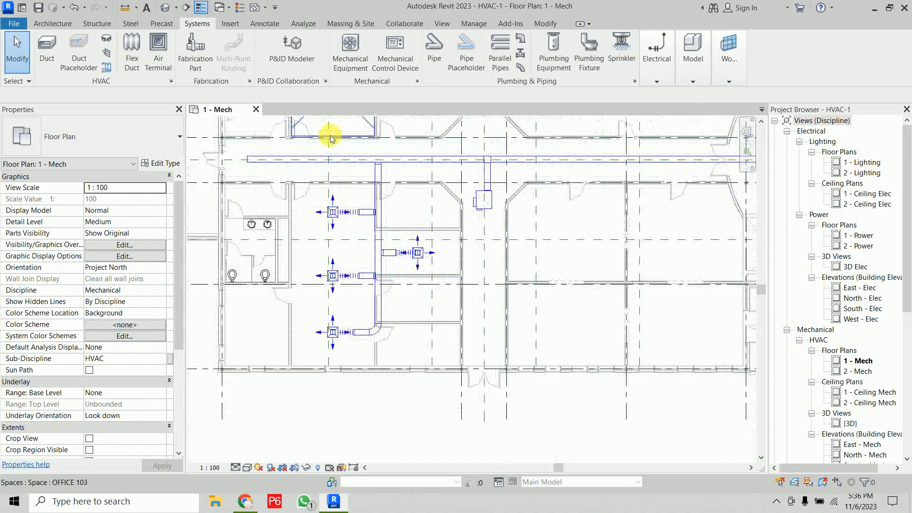
middle_click_drag(333, 180, 326, 381)
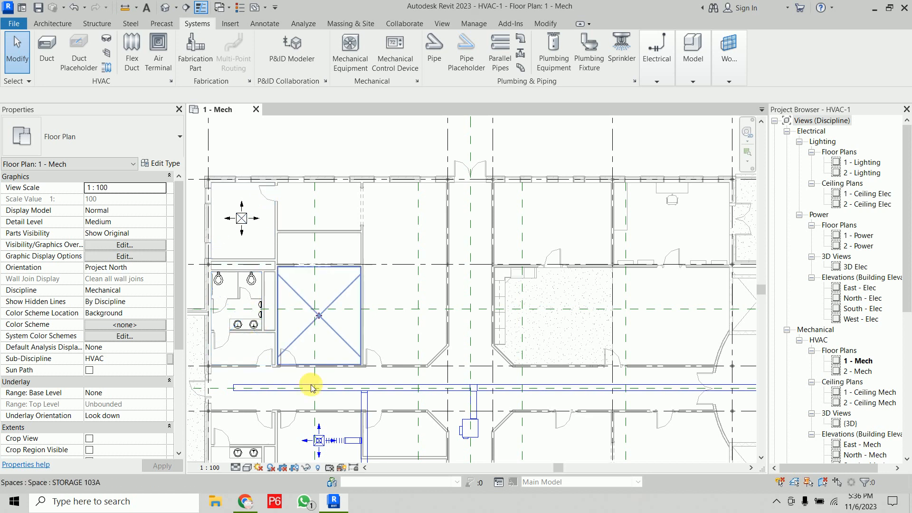
middle_click_drag(394, 260, 396, 214)
scroll(388, 199, "down", 1)
middle_click_drag(392, 249, 383, 217)
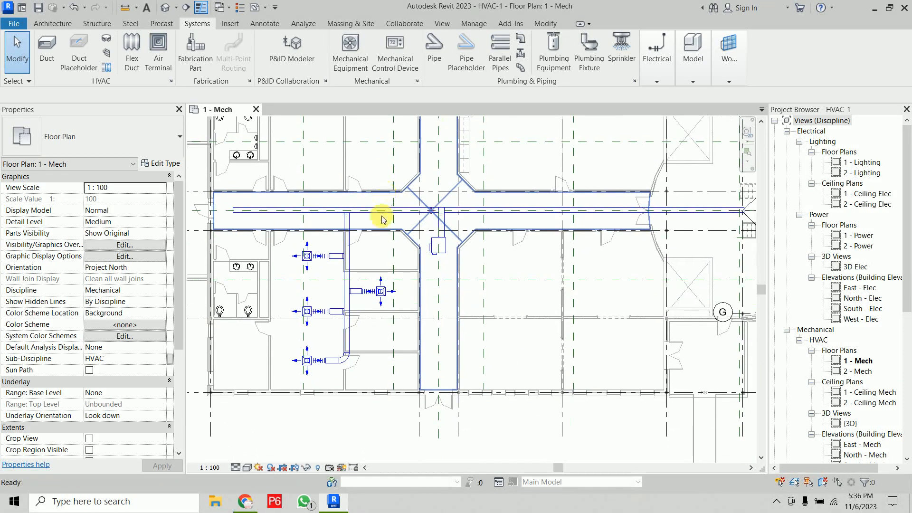
left_click(320, 287)
scroll(377, 291, "up", 3)
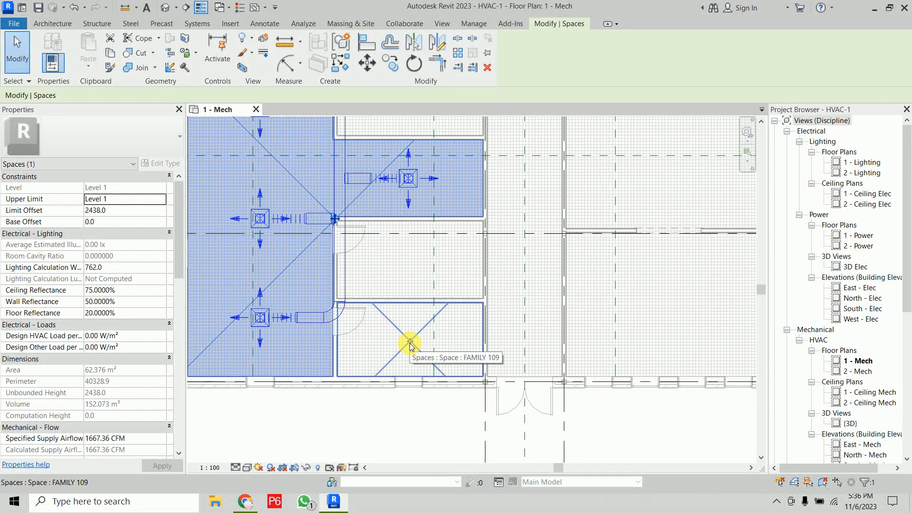
scroll(403, 322, "down", 2)
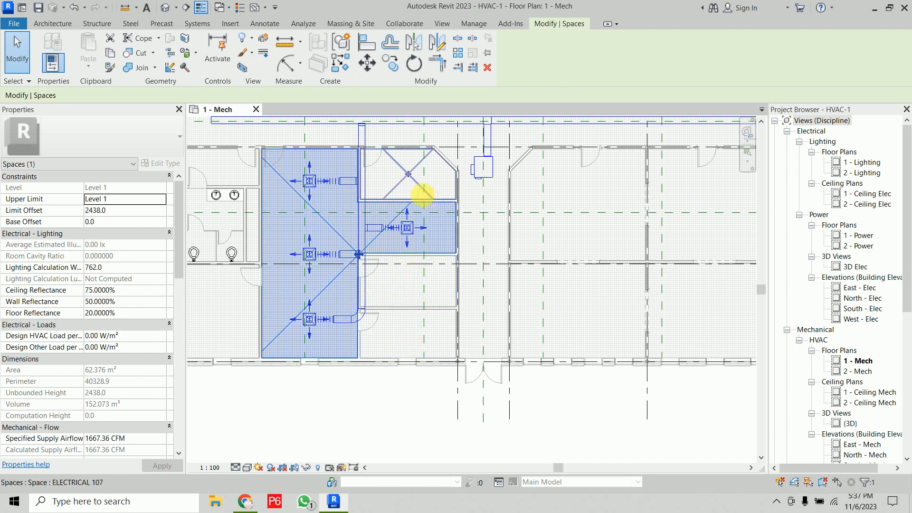
scroll(422, 195, "up", 2)
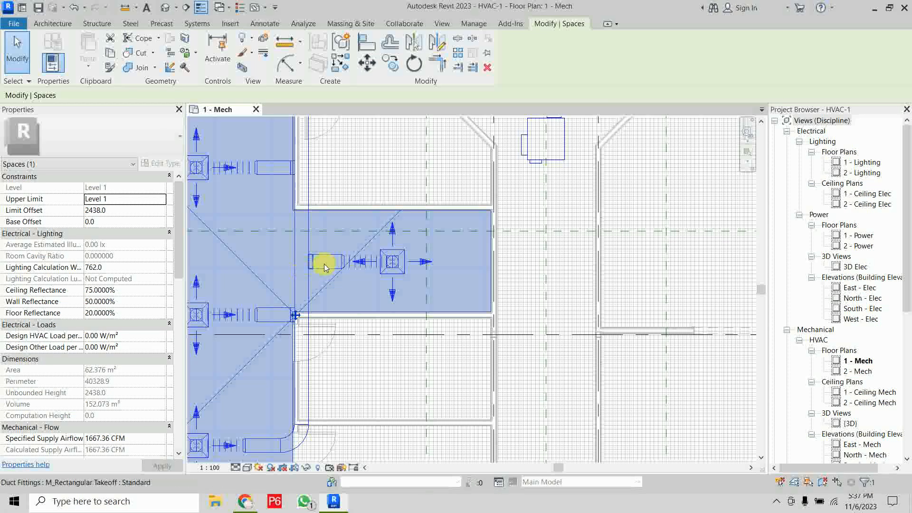
scroll(380, 192, "down", 1)
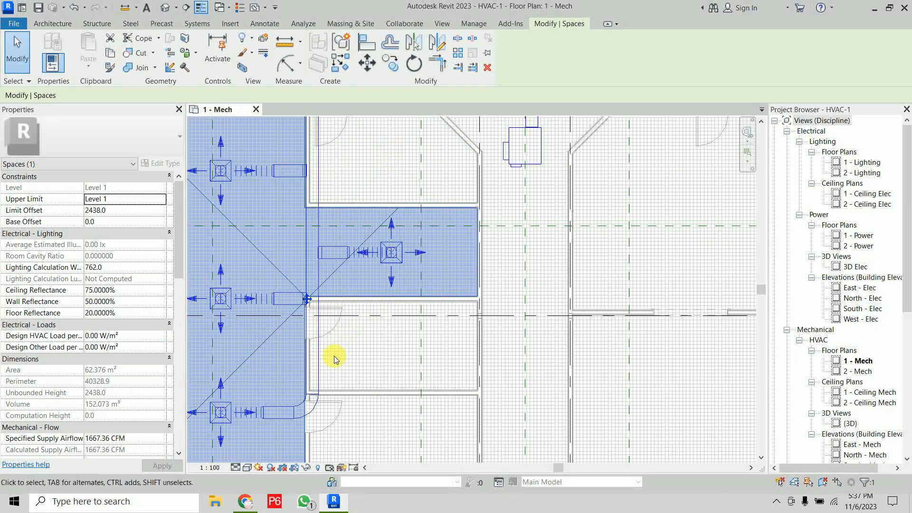
middle_click_drag(393, 347, 320, 265)
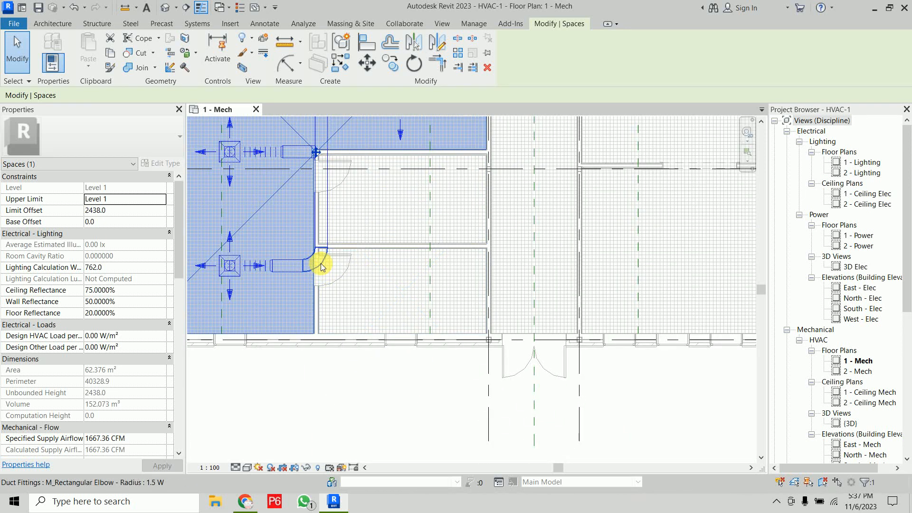
scroll(424, 296, "down", 5)
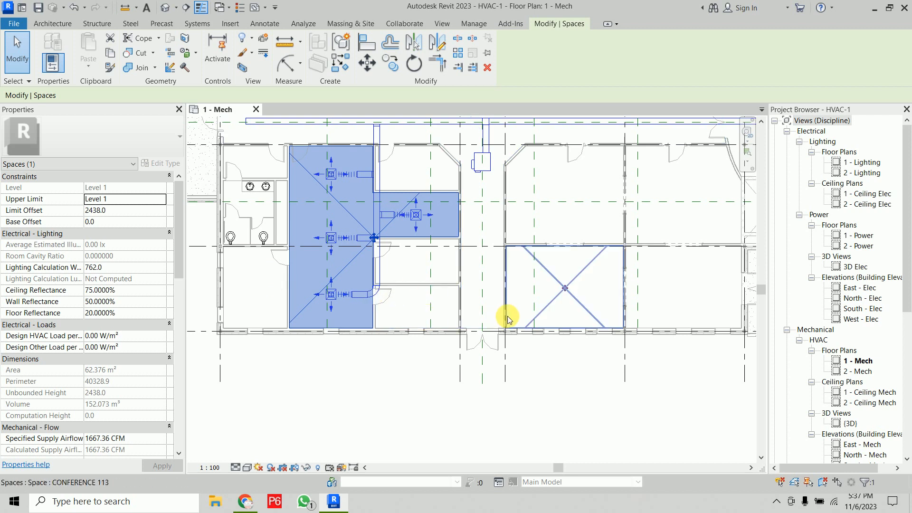
left_click(393, 400)
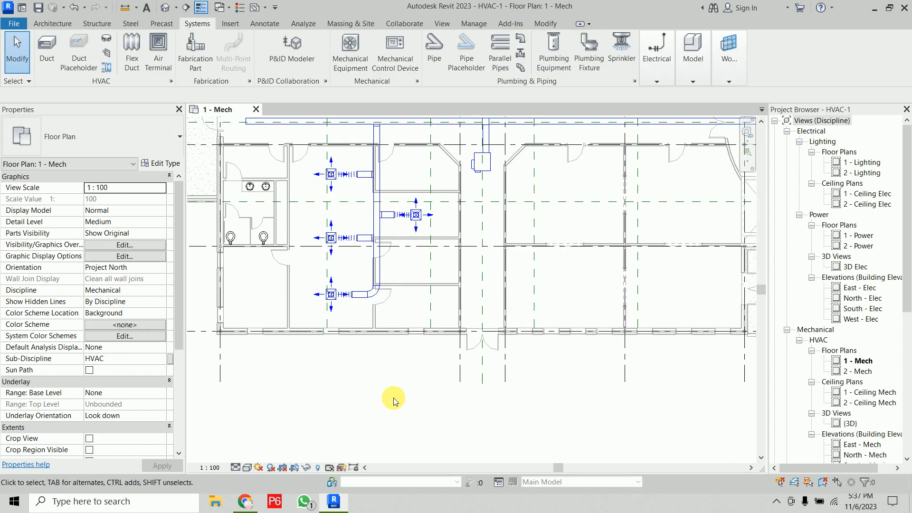
Undo all the flex ducts, takeoffs, branch and main ducts, back to the unconnected diffusers and VAV unit
scroll(393, 400, "up", 2)
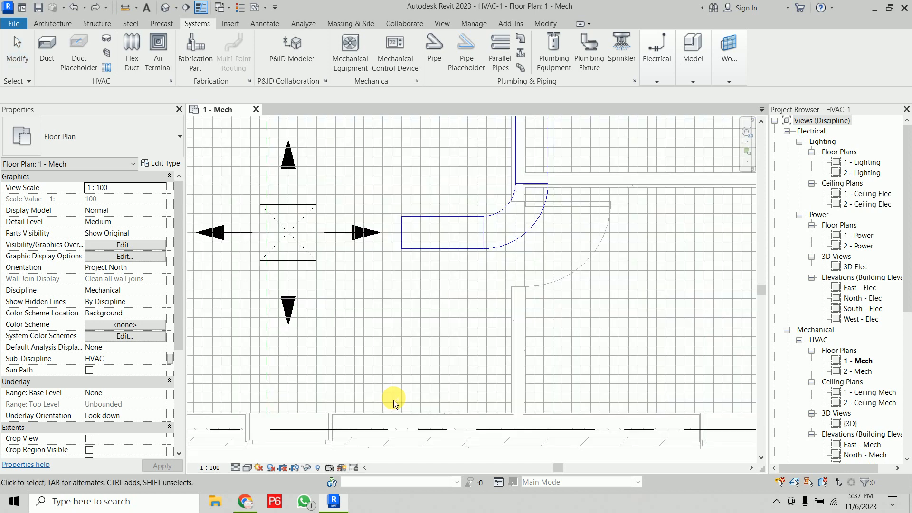
scroll(394, 400, "up", 3)
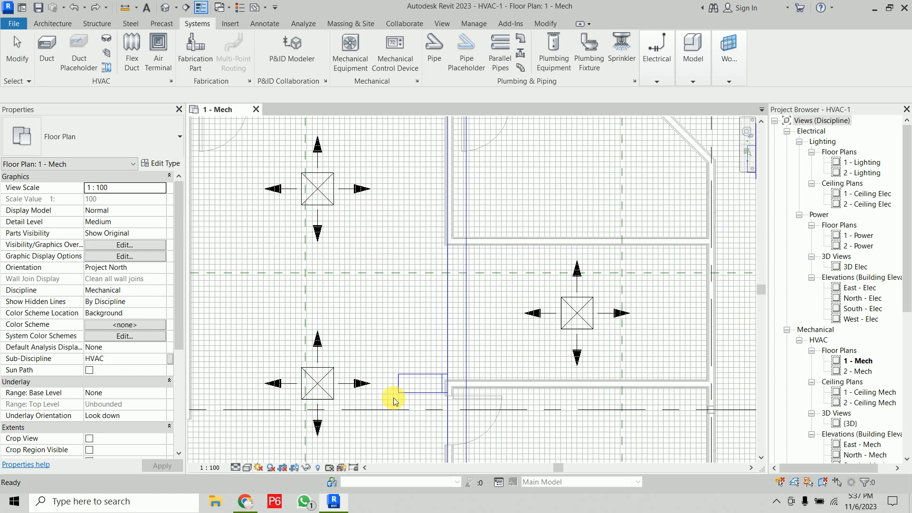
scroll(393, 400, "down", 2)
scroll(393, 400, "up", 4)
scroll(393, 398, "down", 3)
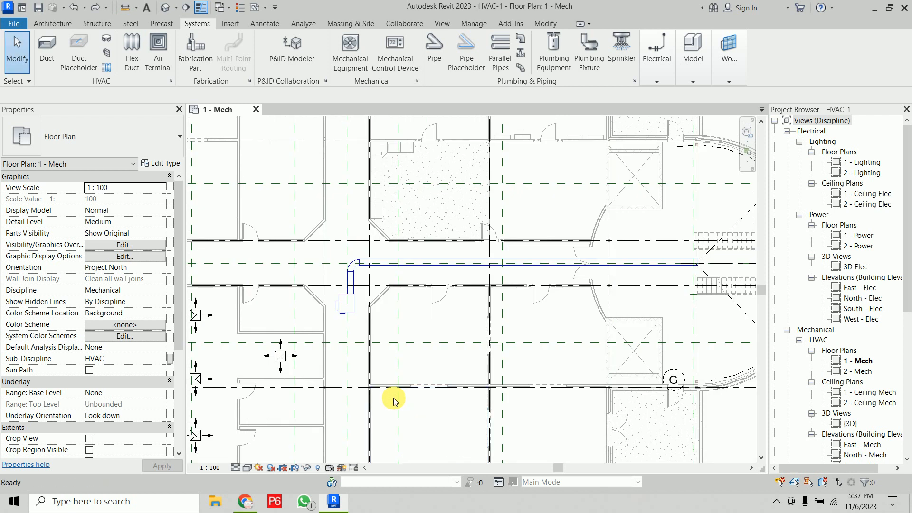
scroll(471, 248, "down", 3)
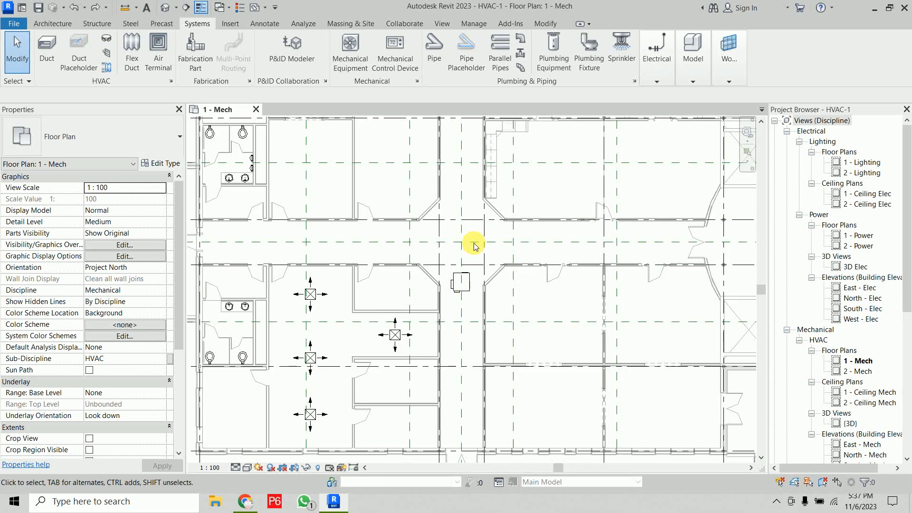
Create a Supply Air duct system from the upper left diffuser below the corridor, keeping the default system name
middle_click_drag(481, 228, 474, 277)
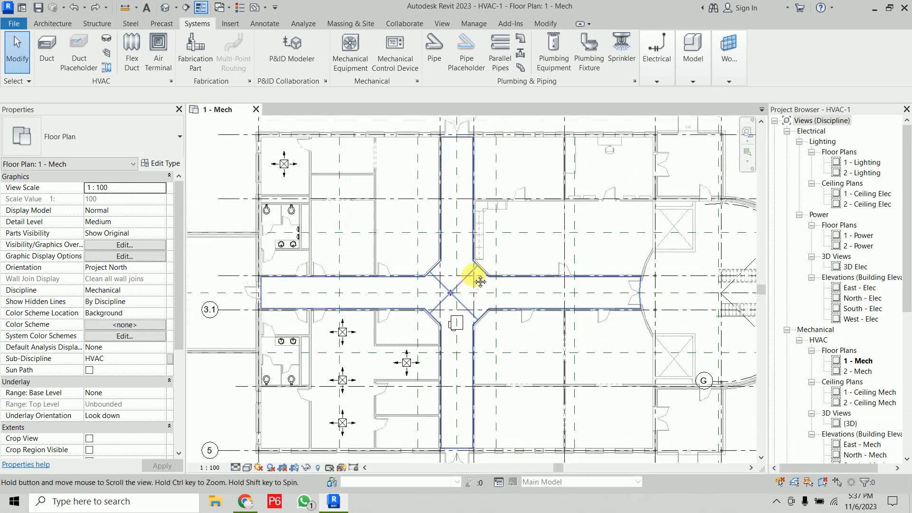
left_click(342, 335)
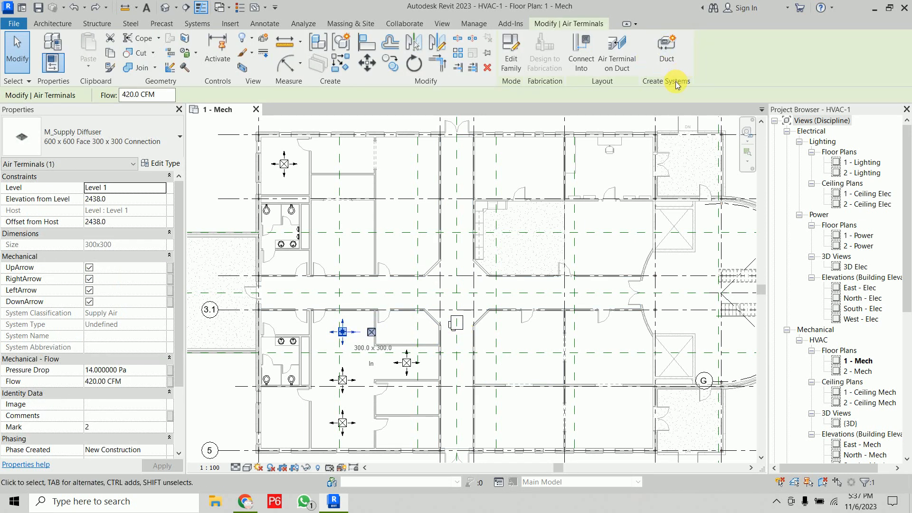
left_click(667, 54)
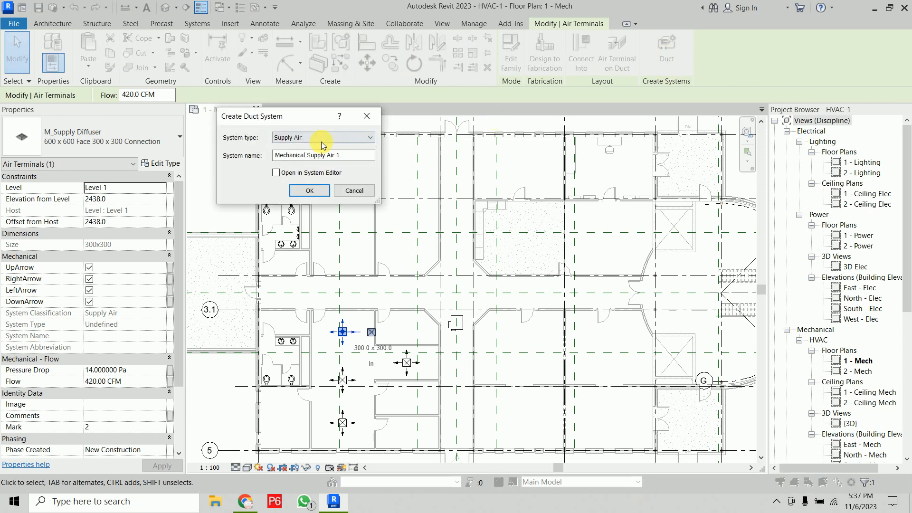
left_click(321, 141)
left_click(320, 137)
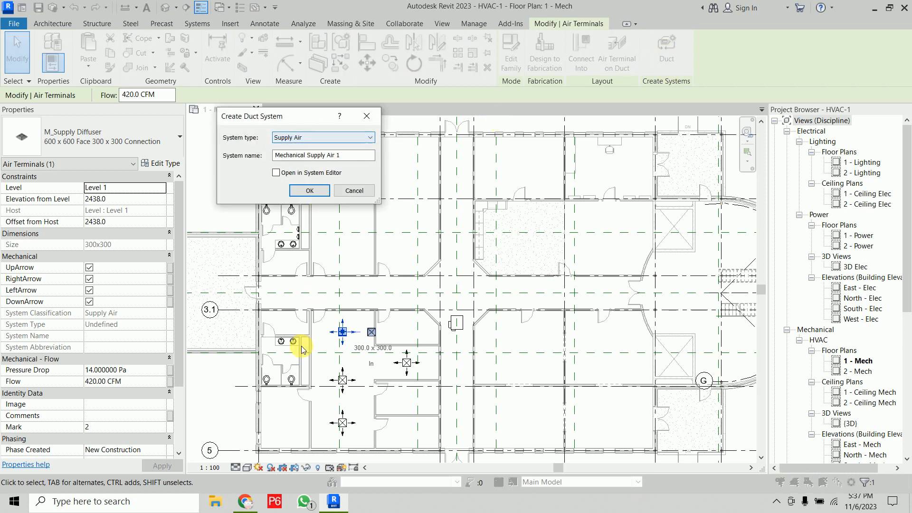
left_click(352, 157)
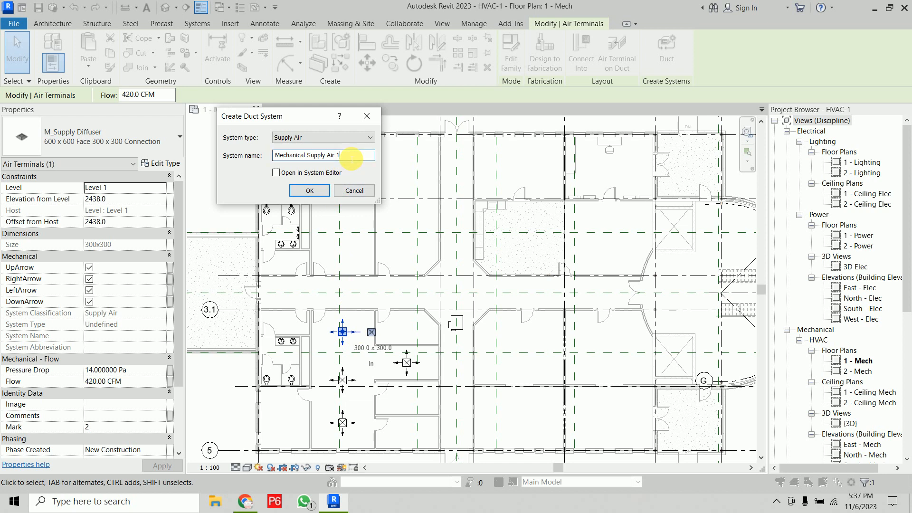
left_click(300, 191)
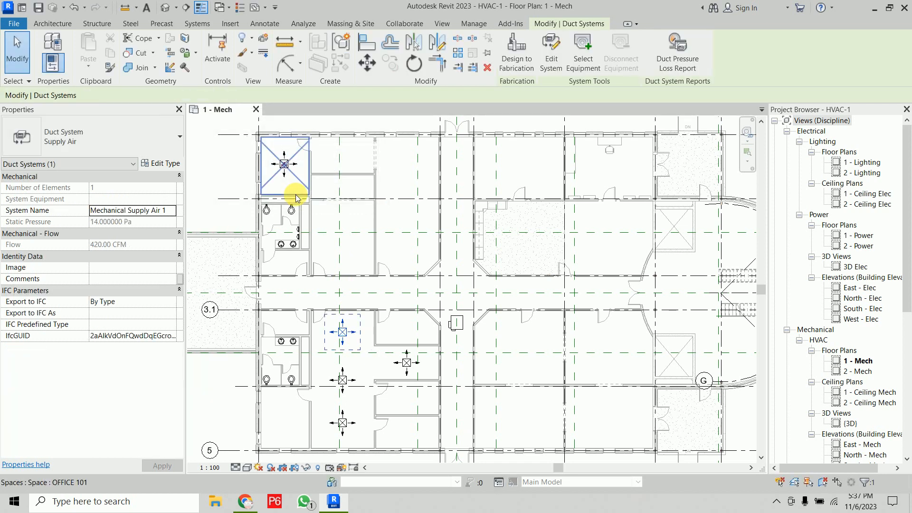
Edit the duct system and add the other four supply diffusers to it, including the one in Office 101
left_click(552, 61)
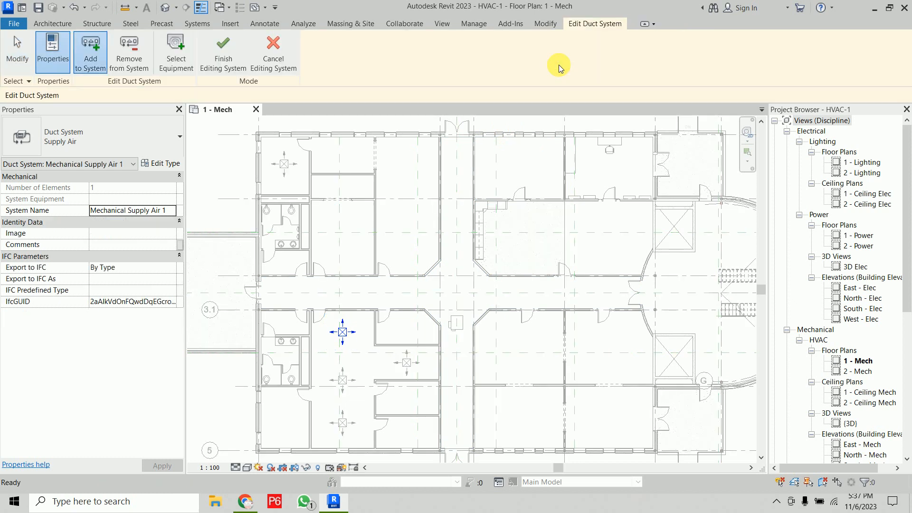
left_click(342, 380)
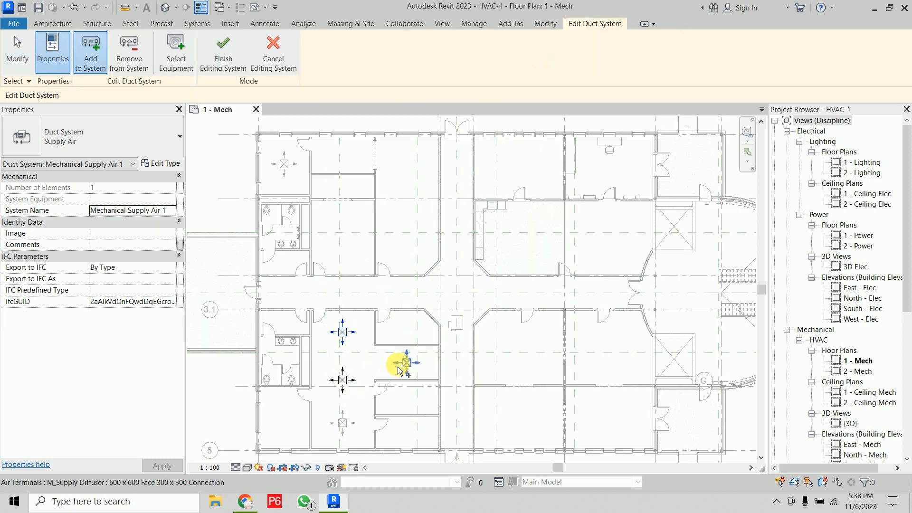
left_click(400, 371)
left_click(341, 425)
left_click(283, 165)
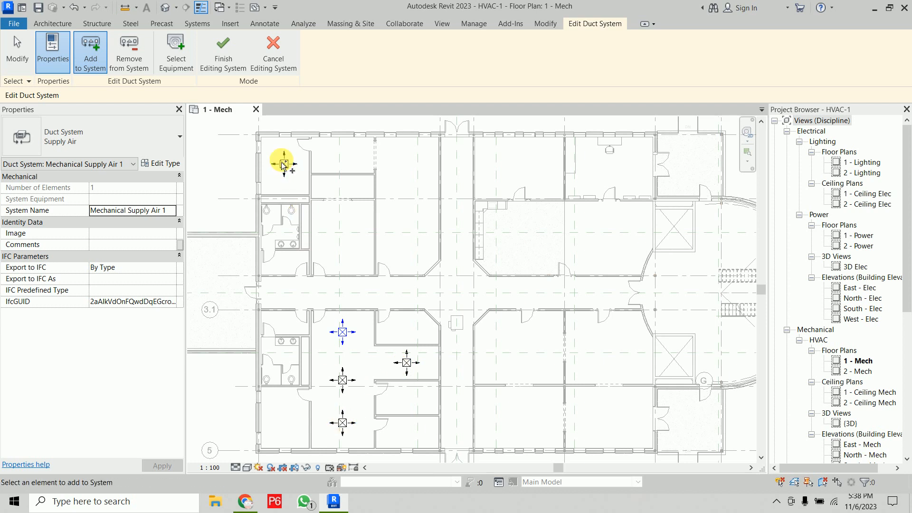
Assign the corridor VAV unit as the equipment serving the duct system and finish editing the system
left_click(176, 52)
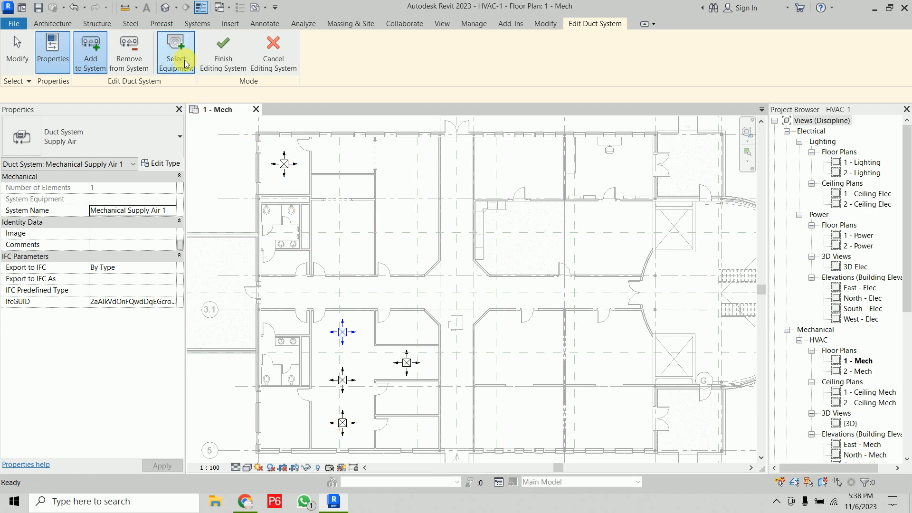
left_click(456, 321)
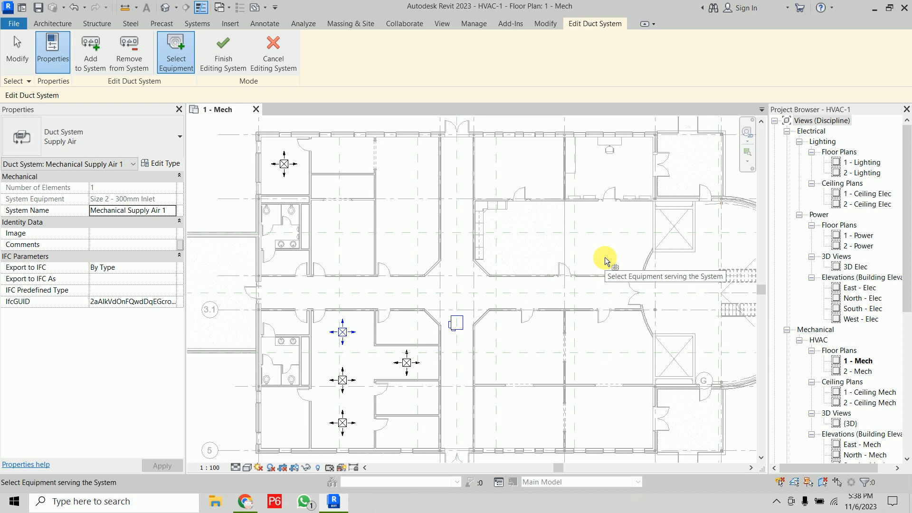
left_click(223, 50)
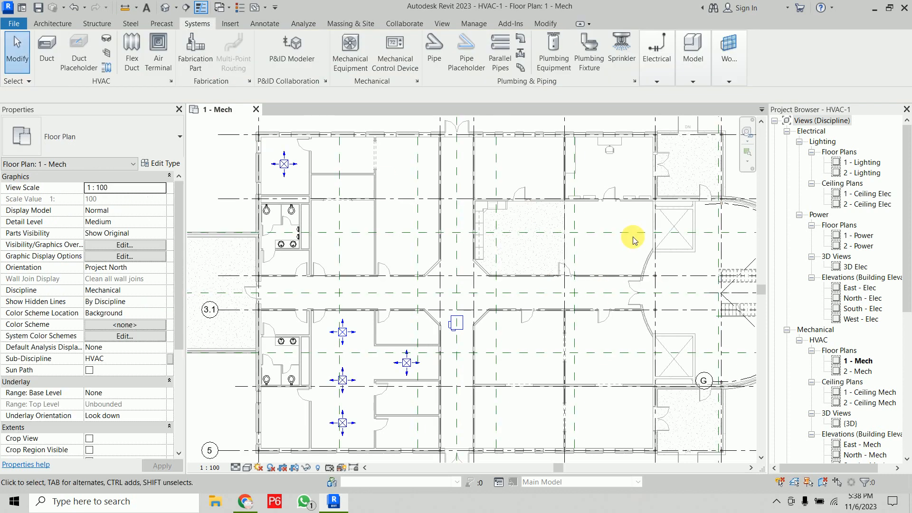
middle_click_drag(473, 302, 518, 280)
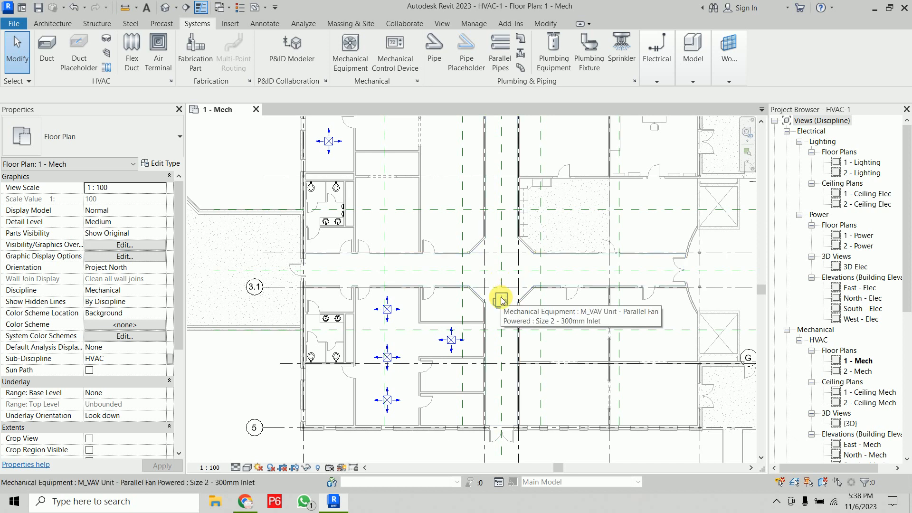
Select the whole Supply Air duct system linking the corridor VAV unit and five diffusers, and start generating its layout
key("Tab")
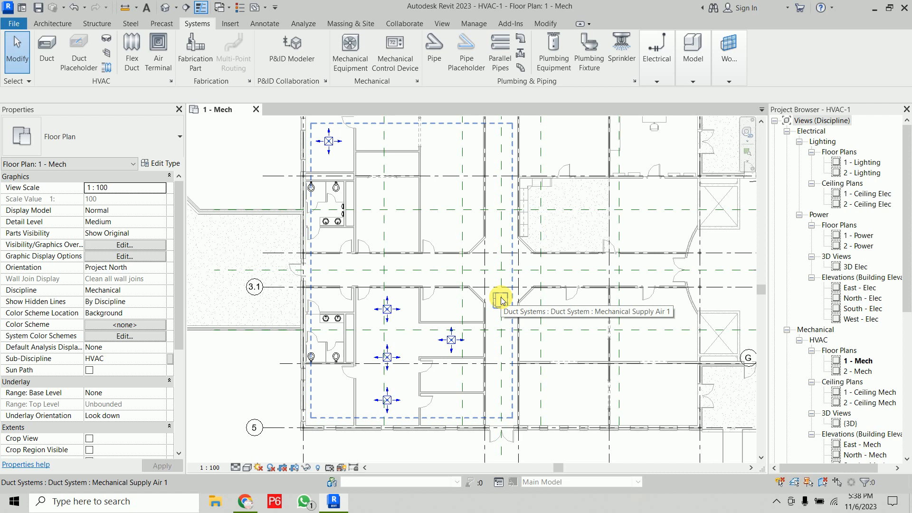
left_click(501, 300)
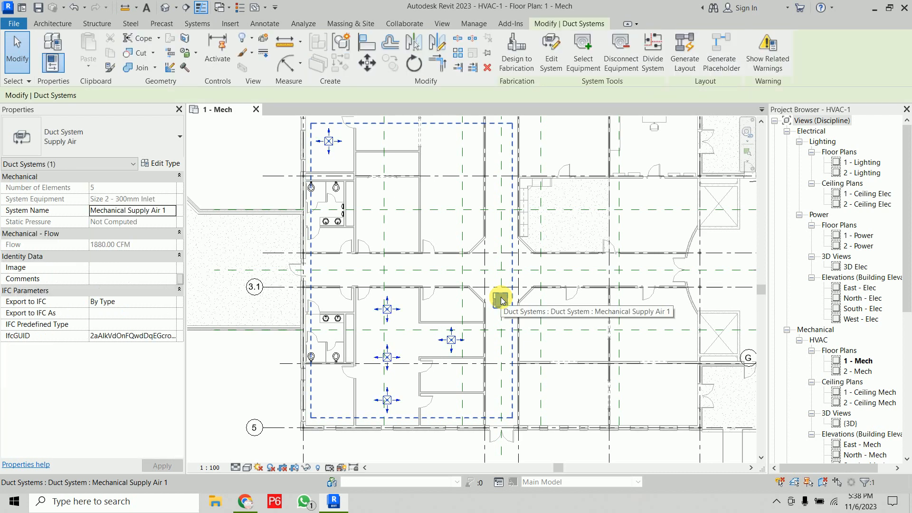
left_click(244, 188)
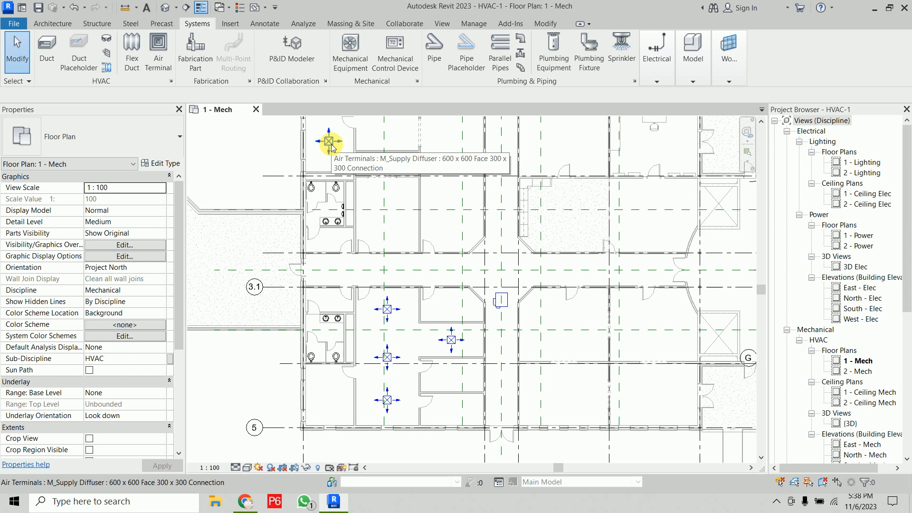
key("Tab")
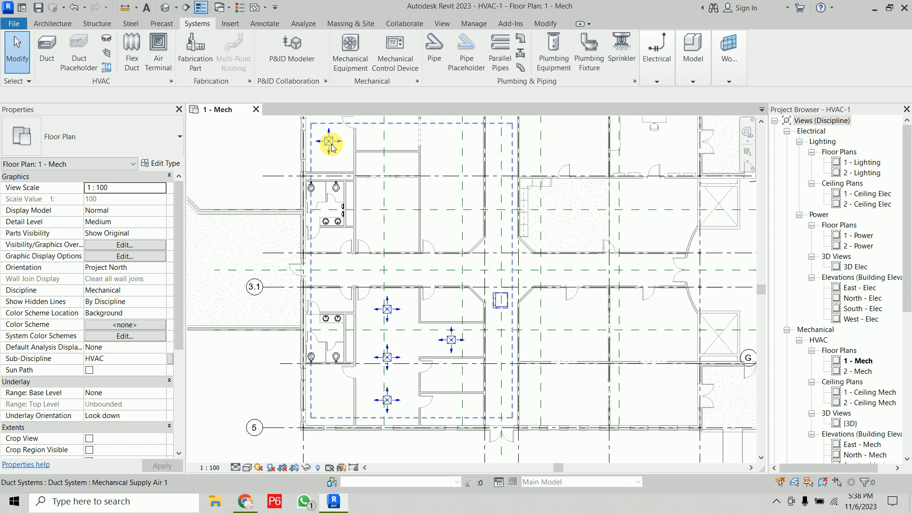
left_click(331, 147)
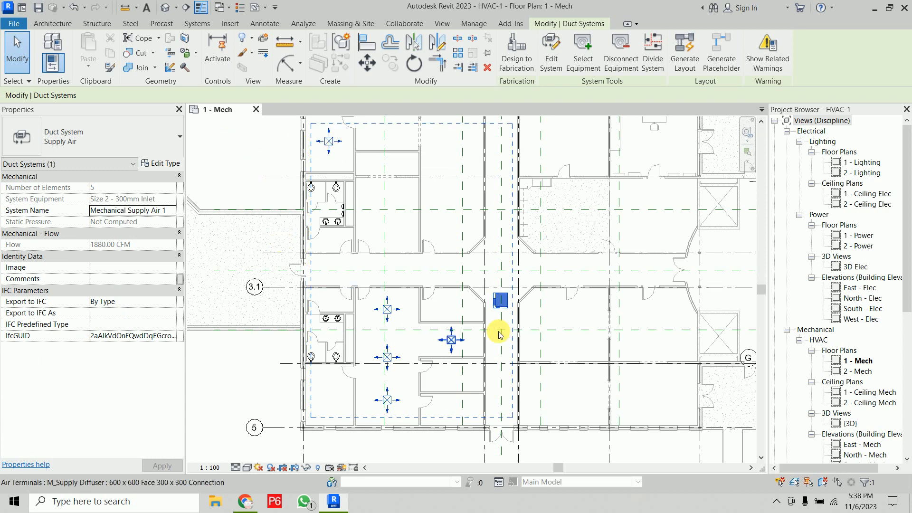
left_click(688, 71)
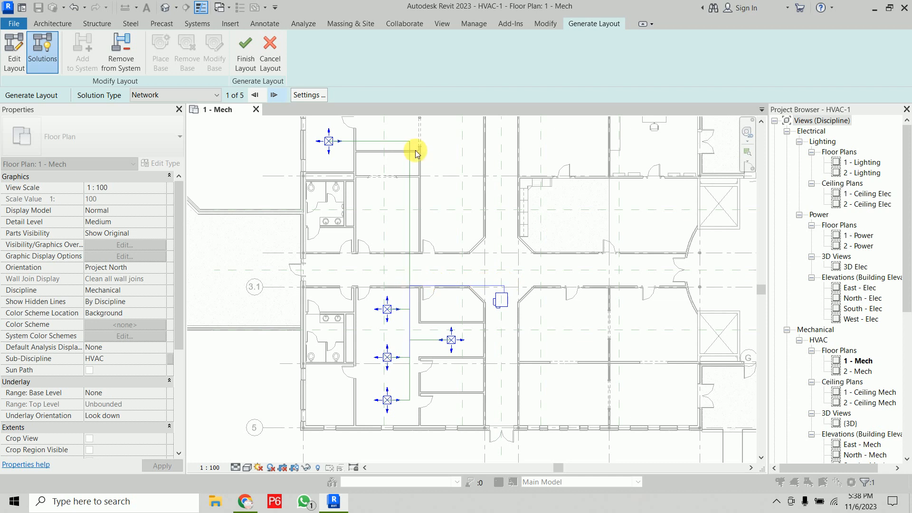
Compare the Network layout solutions for the supply duct routing and return to solution 1
scroll(511, 363, "up", 5)
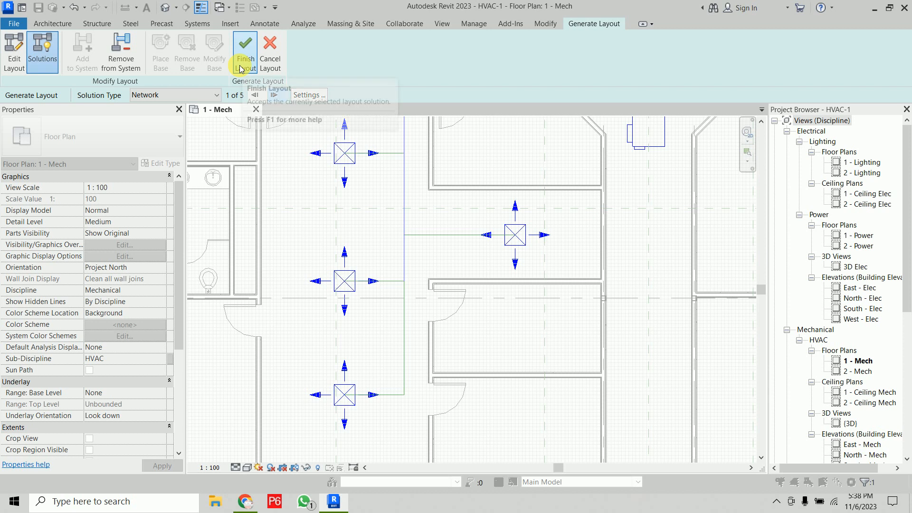
scroll(533, 312, "down", 4)
middle_click_drag(533, 311, 483, 379)
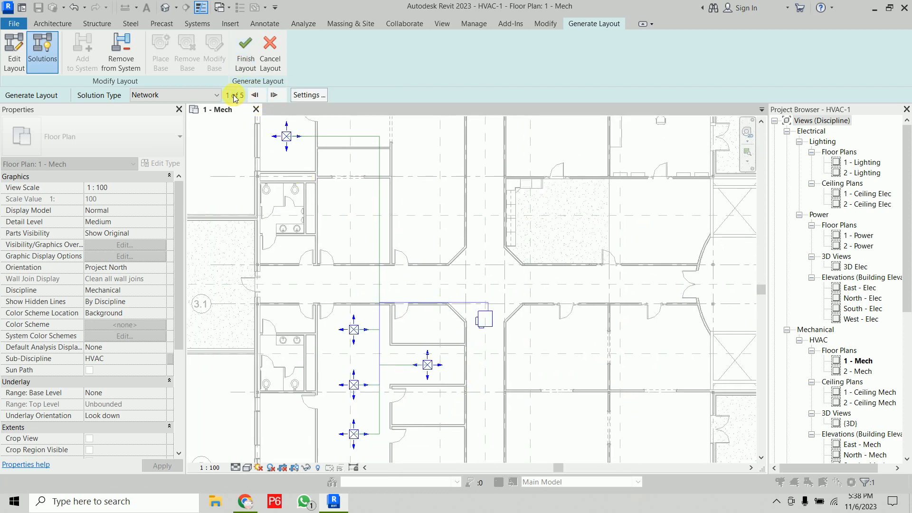
left_click(274, 95)
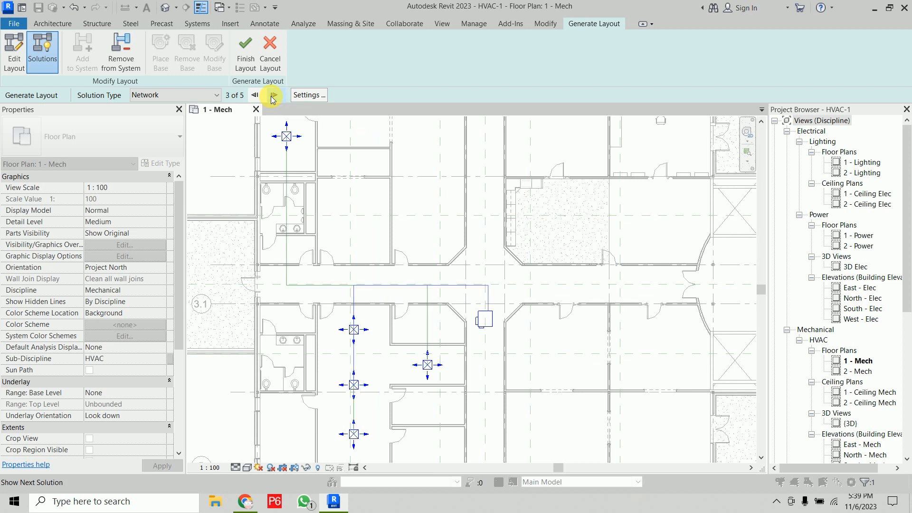
left_click(273, 96)
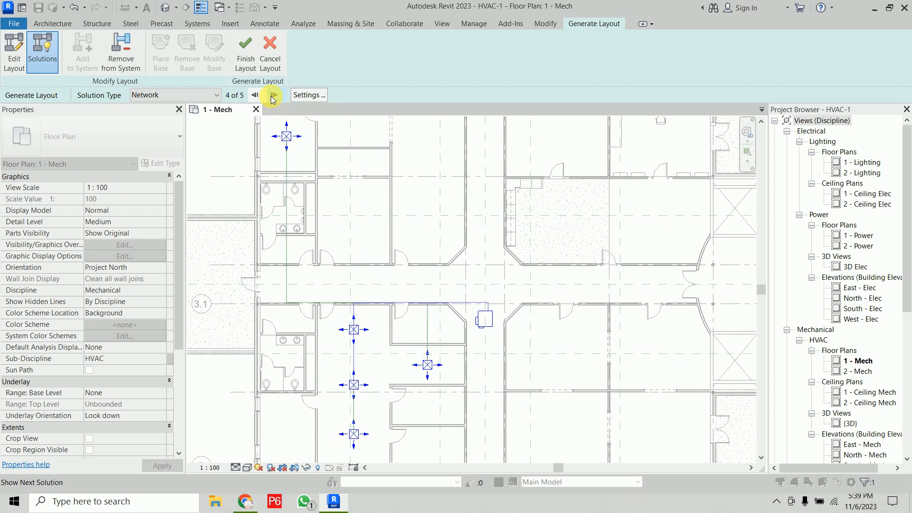
left_click(274, 96)
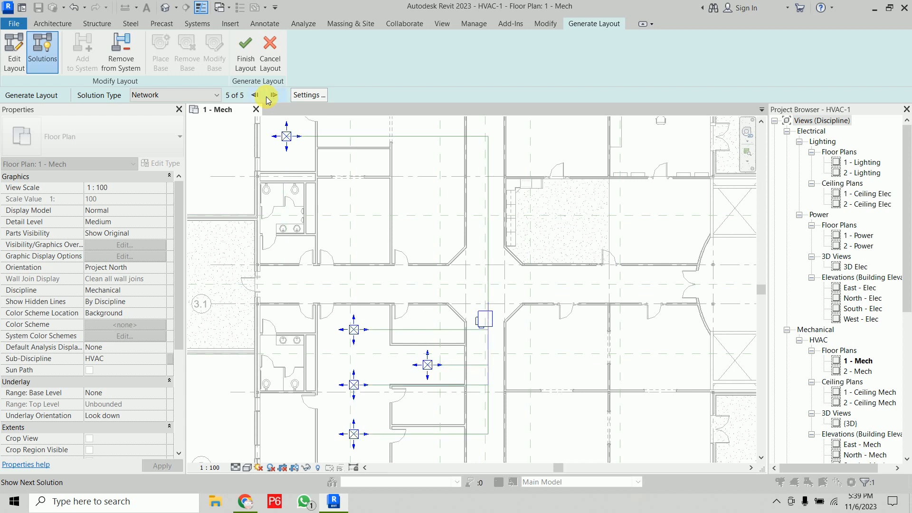
left_click(261, 97)
left_click(262, 97)
left_click(261, 97)
left_click(262, 97)
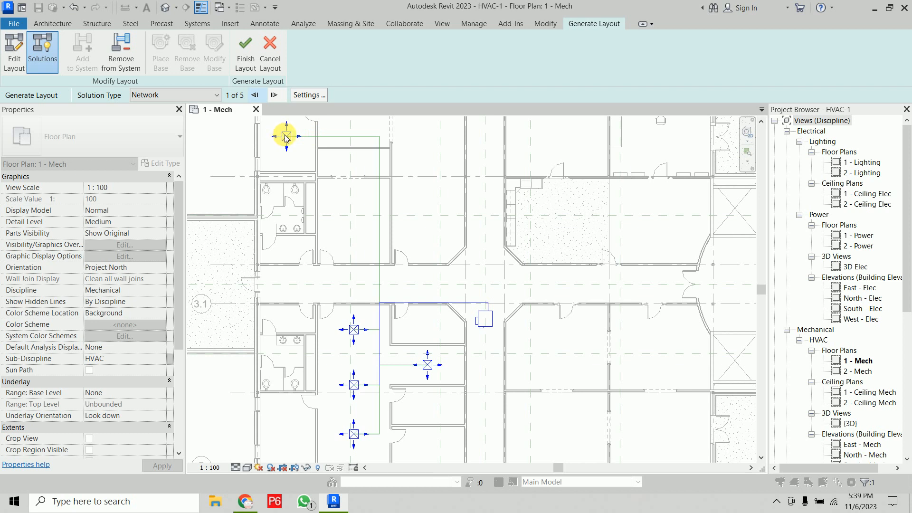
Set the branch flex duct type to Flex Duct Round : Flex - Round, keeping the 1800 maximum length, and finish the layout
left_click(315, 96)
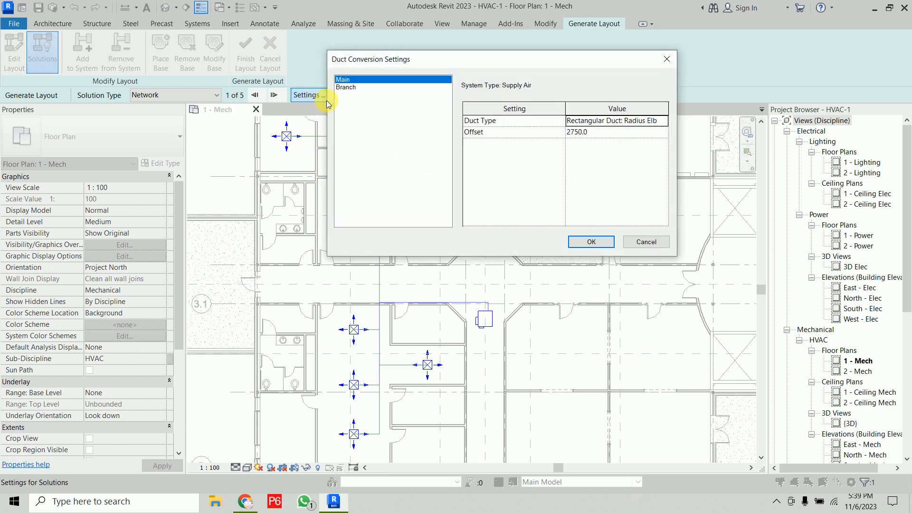
left_click(352, 90)
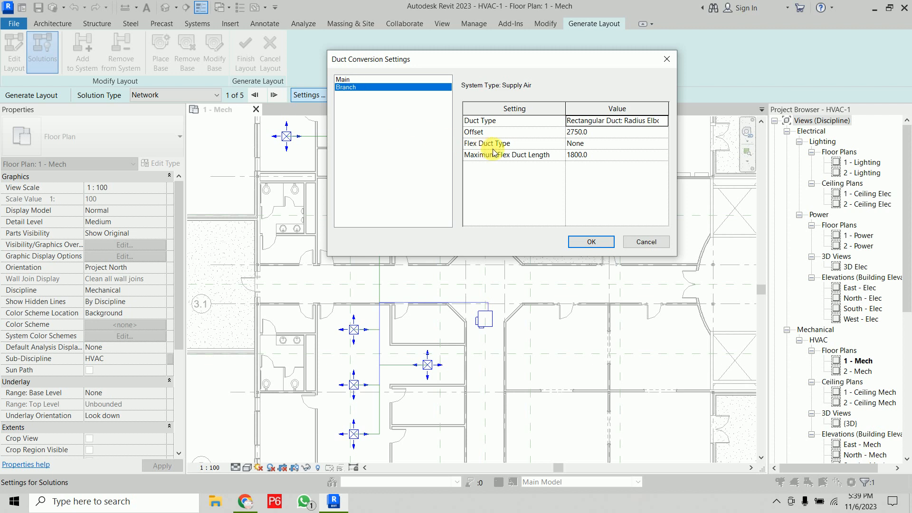
left_click(658, 144)
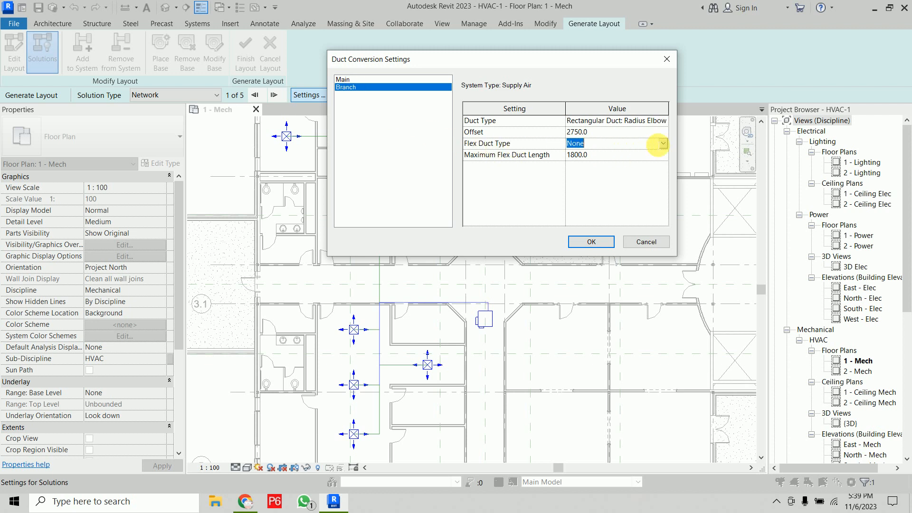
left_click(663, 143)
left_click(625, 159)
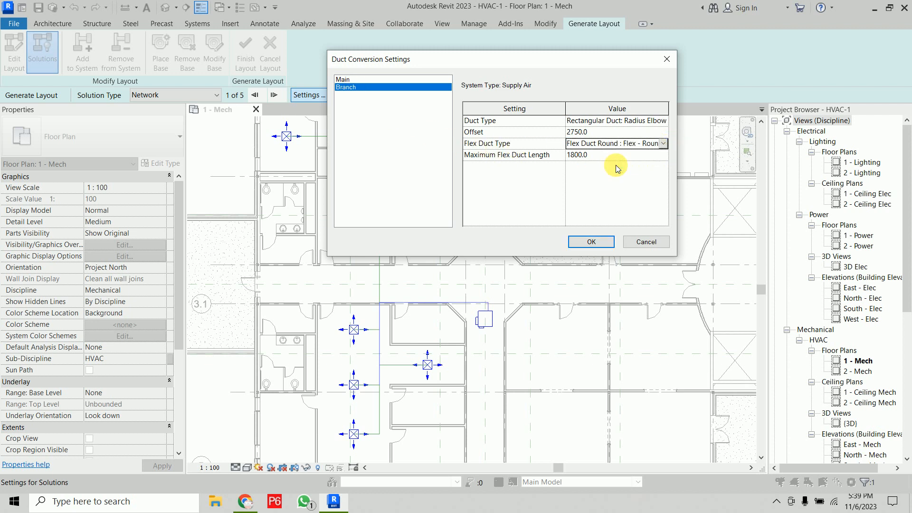
left_click(618, 155)
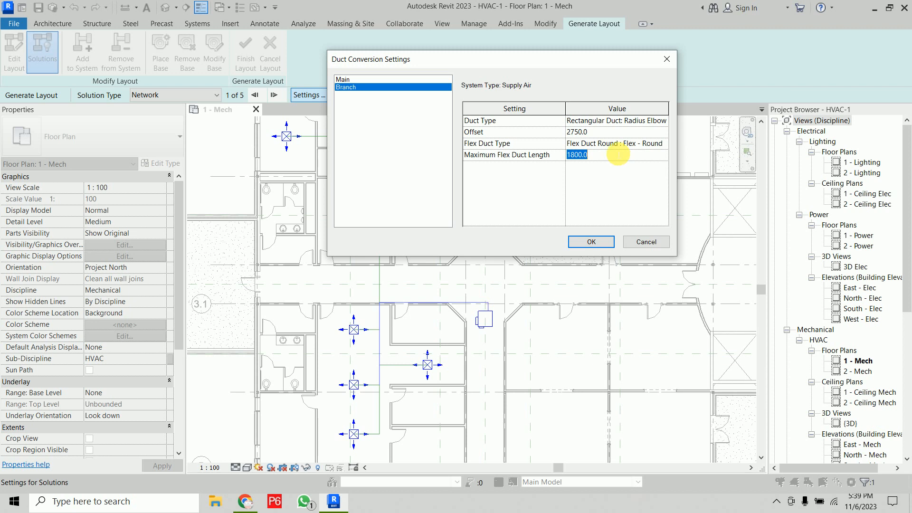
left_click(603, 246)
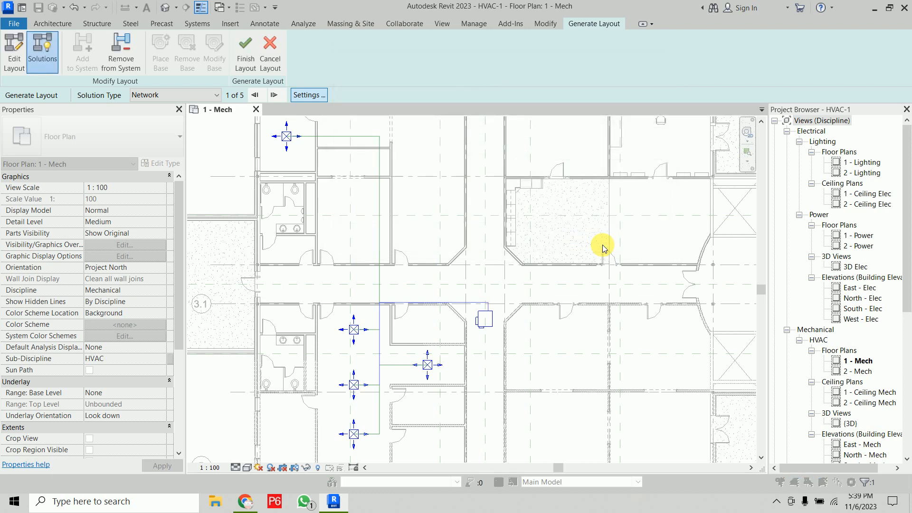
left_click(245, 55)
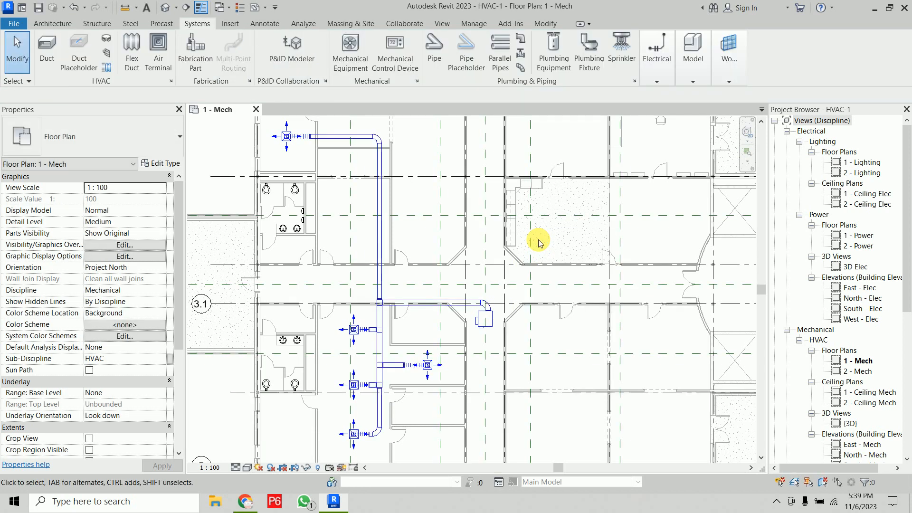
Create a power circuit for the corridor VAV unit
mouse_move(538, 242)
middle_mouse_down()
mouse_move(531, 215)
mouse_move(534, 237)
middle_mouse_up()
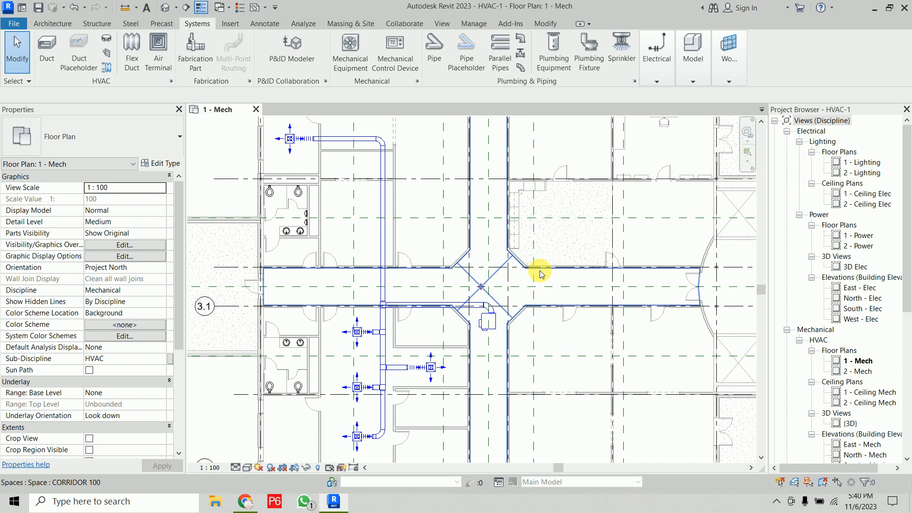
middle_click_drag(489, 372, 481, 361)
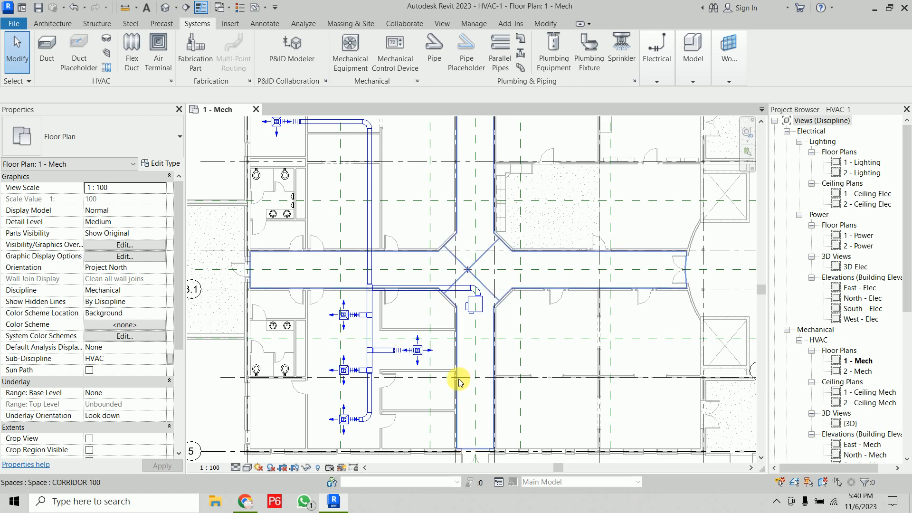
left_click(477, 309)
mouse_move(478, 309)
left_mouse_down()
mouse_move(418, 244)
mouse_move(421, 326)
mouse_move(473, 308)
left_mouse_up()
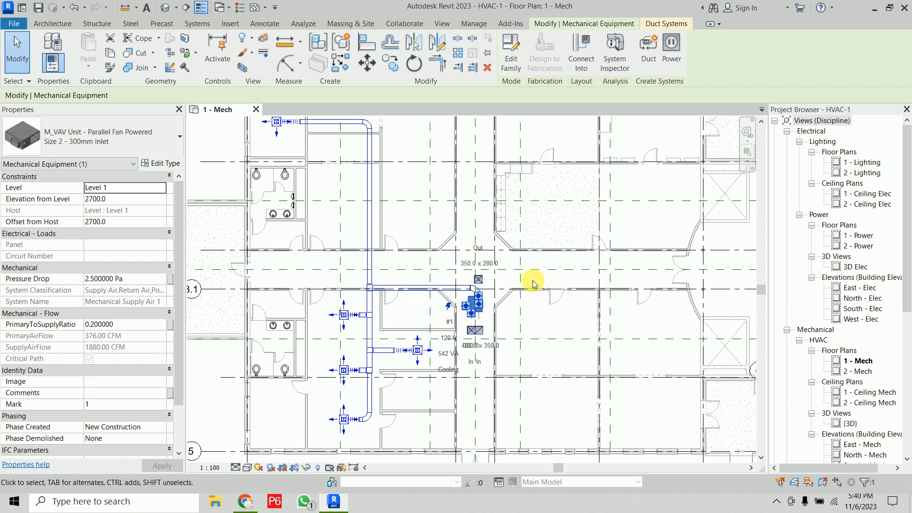
left_click(669, 24)
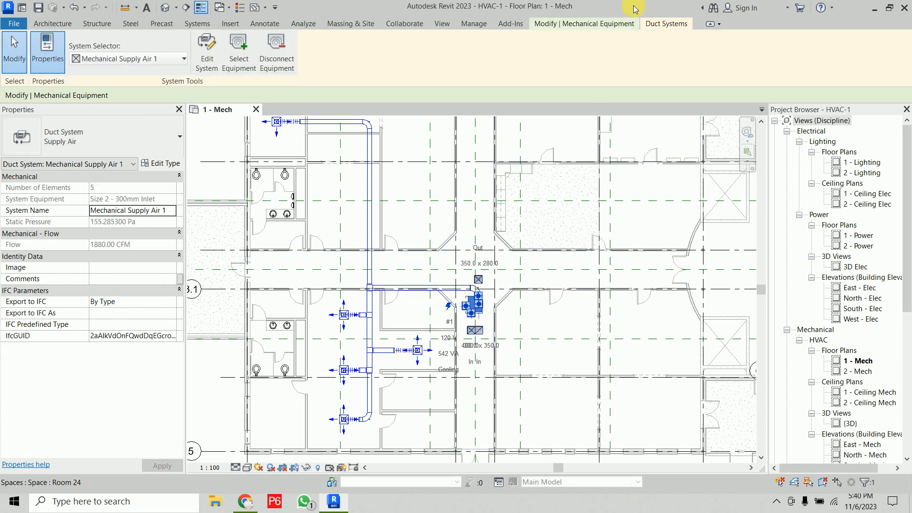
left_click(581, 23)
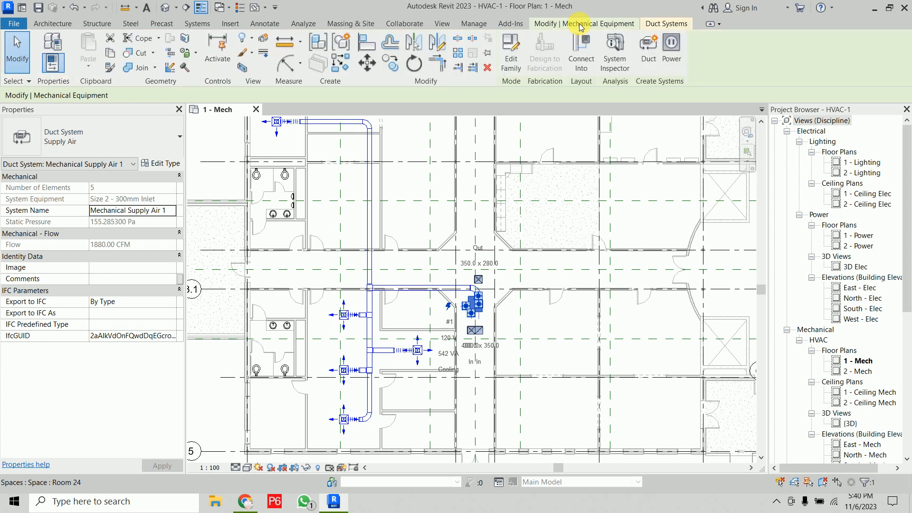
left_click(671, 56)
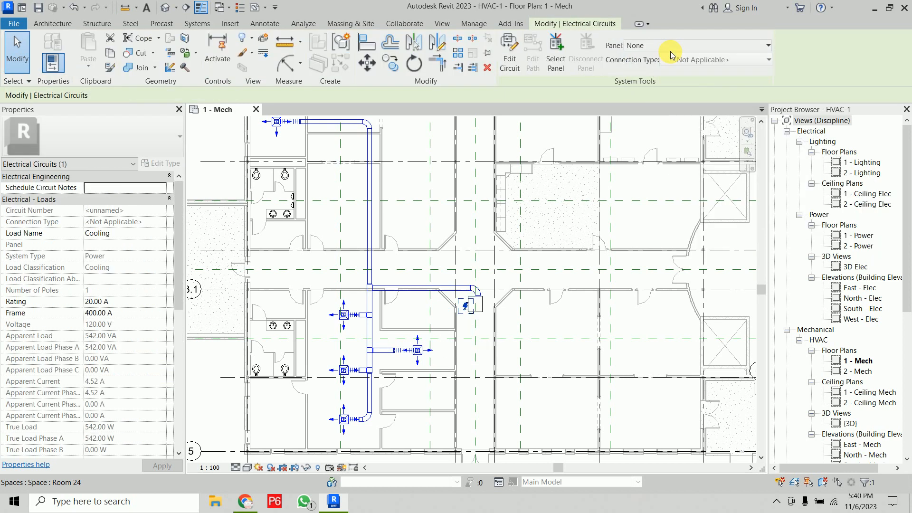
Check which panels are available for the VAV unit's power circuit, leaving the circuit without a panel
left_click(660, 46)
left_click(660, 46)
left_click(660, 46)
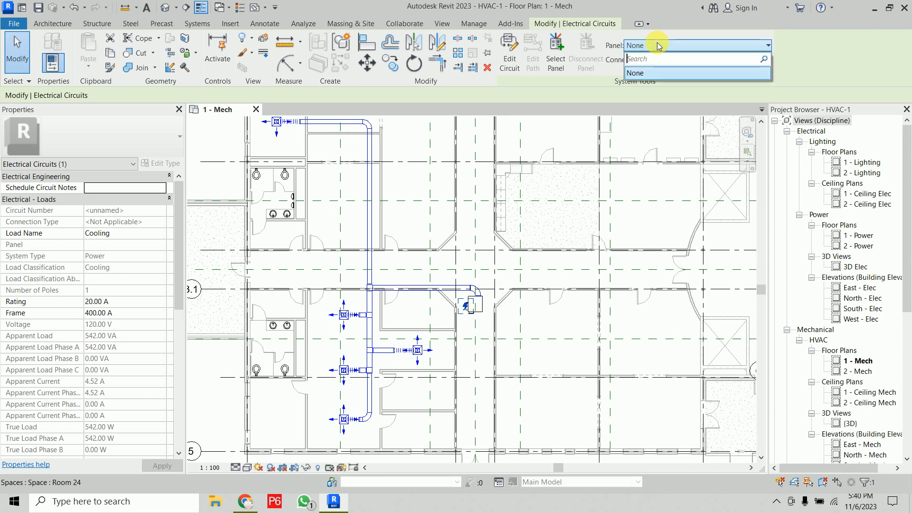
left_click(659, 45)
left_click(659, 45)
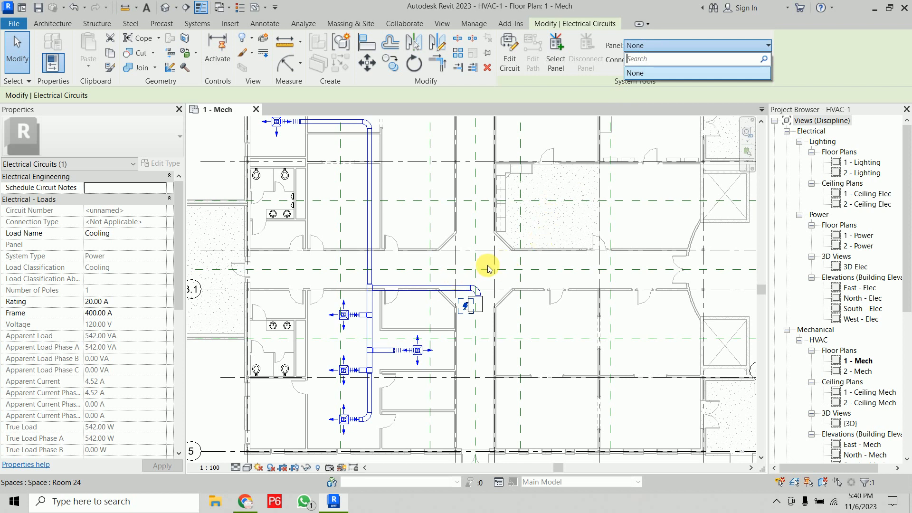
key("Escape")
key("Escape")
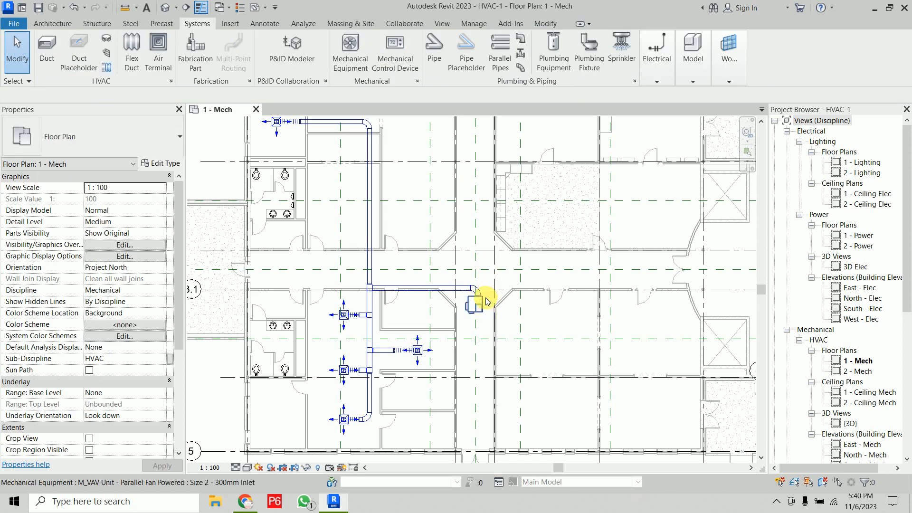
Review the type properties of the corridor VAV unit, including its electrical parameters, without changing anything
left_click(481, 308)
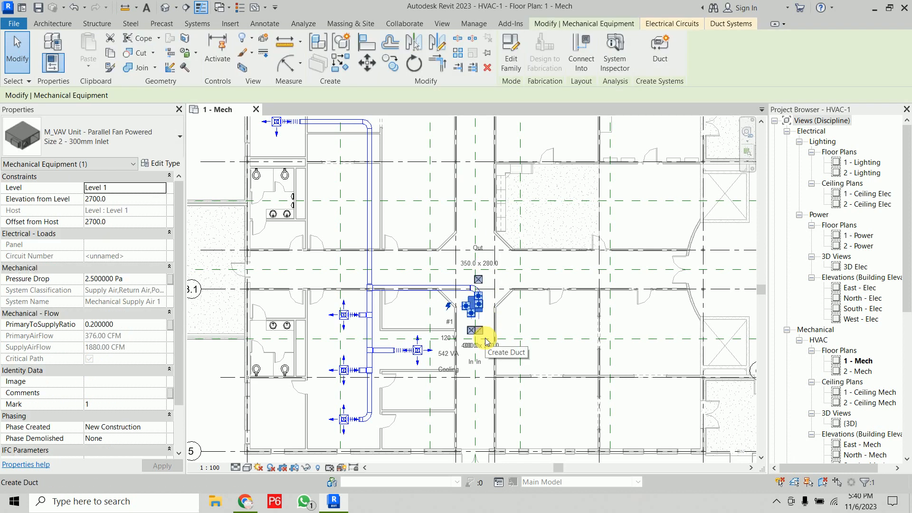
left_click(161, 163)
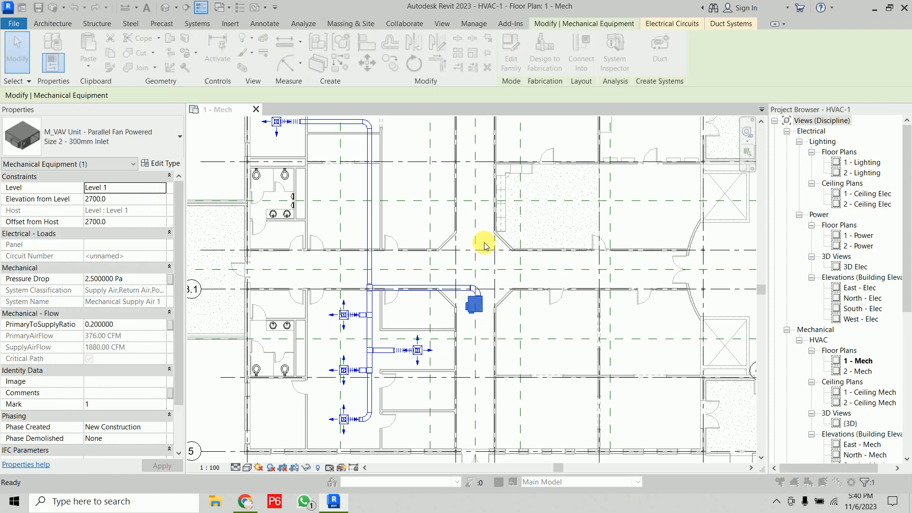
scroll(494, 350, "down", 5)
scroll(494, 350, "up", 4)
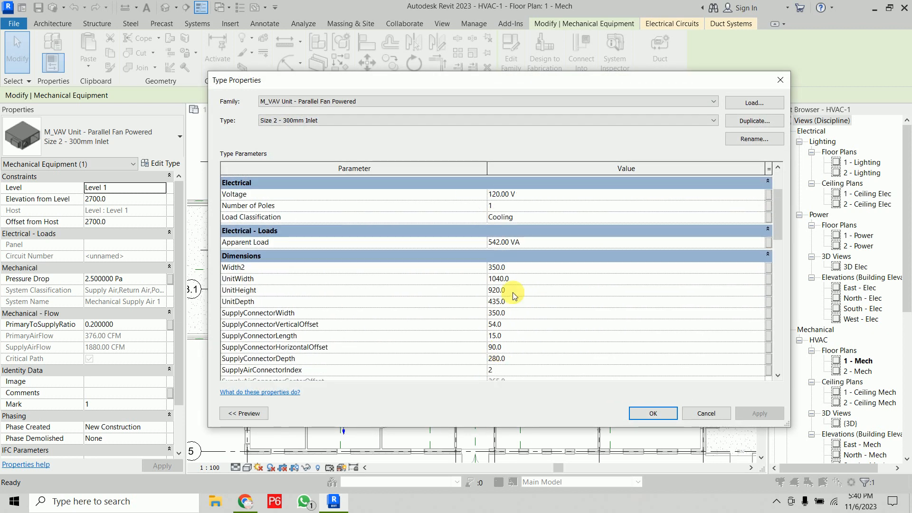
scroll(525, 314, "down", 10)
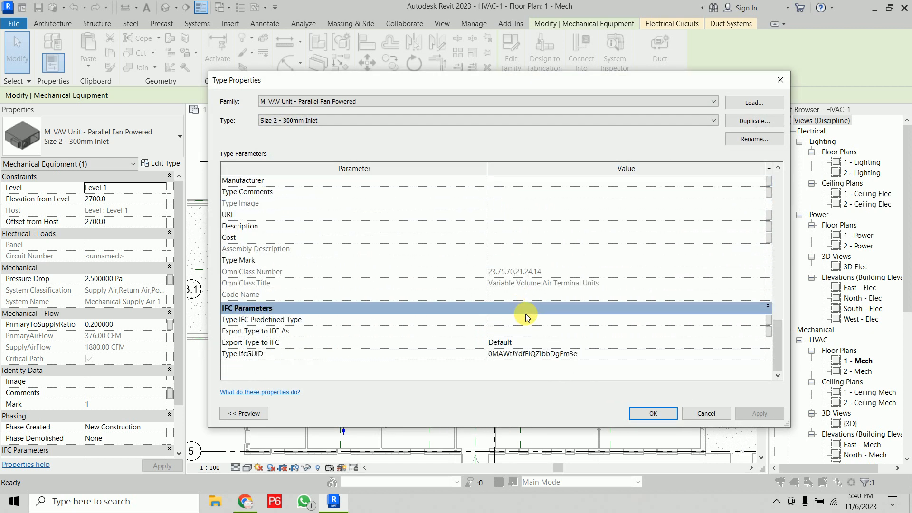
key("Escape")
key("Escape")
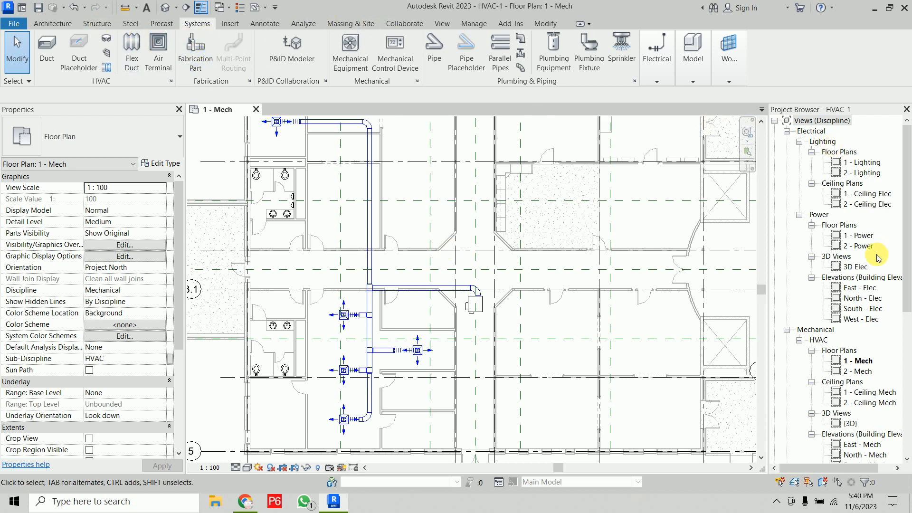
In the 1 - Power floor plan, place a 208V MLO 400 A panelboard on the vertical face of the partition south-west of the corridor crossing
double_click(858, 238)
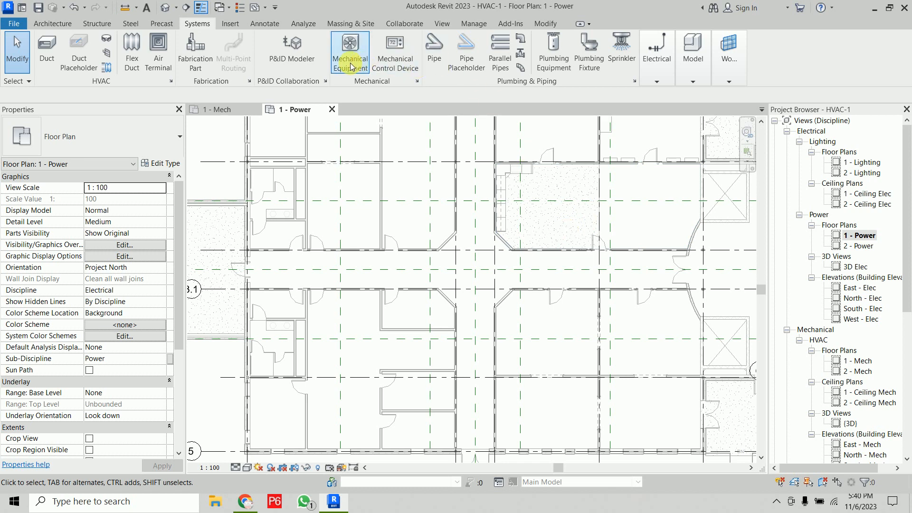
left_click(657, 50)
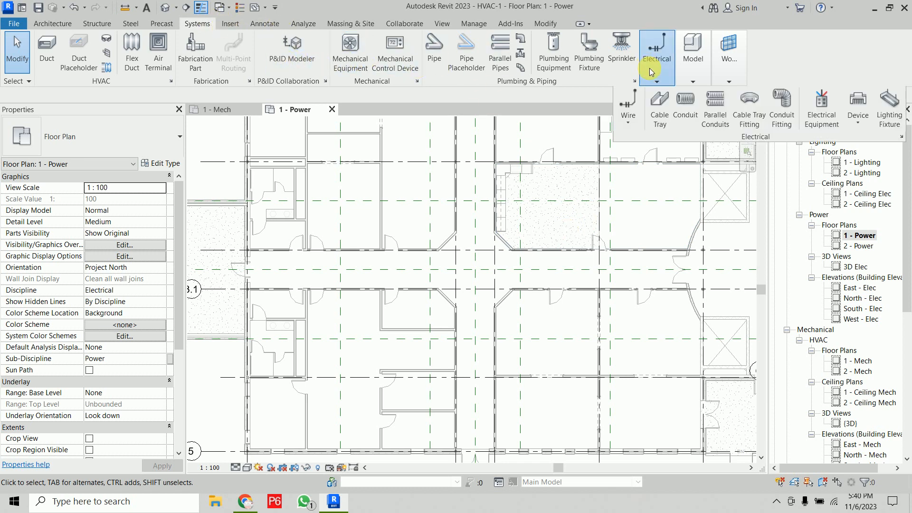
left_click(835, 117)
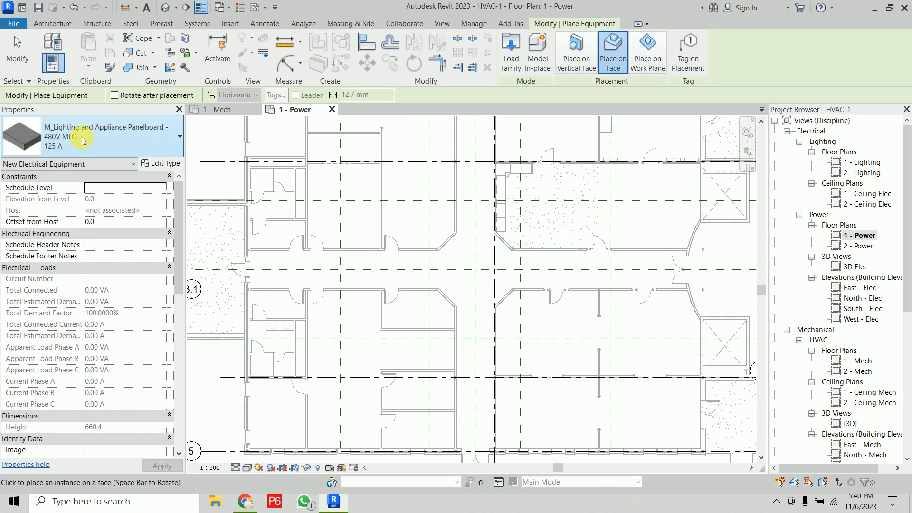
left_click(82, 138)
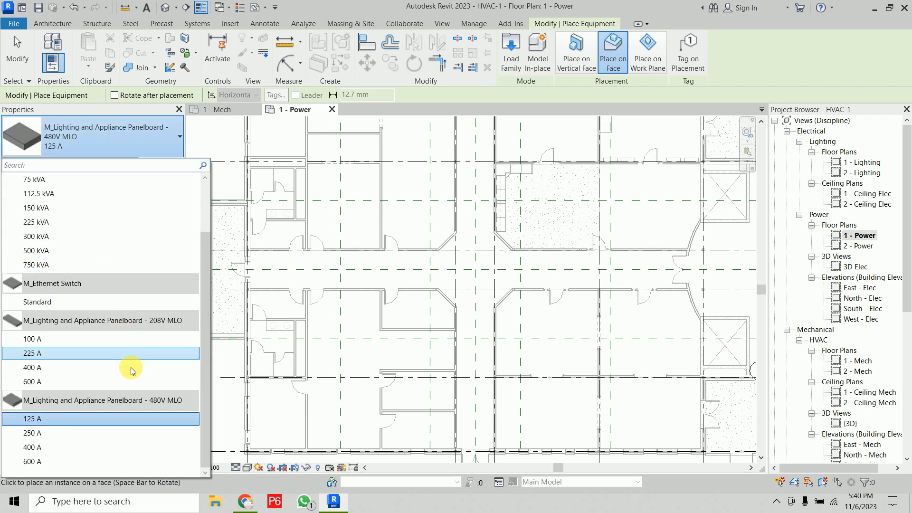
left_click(70, 369)
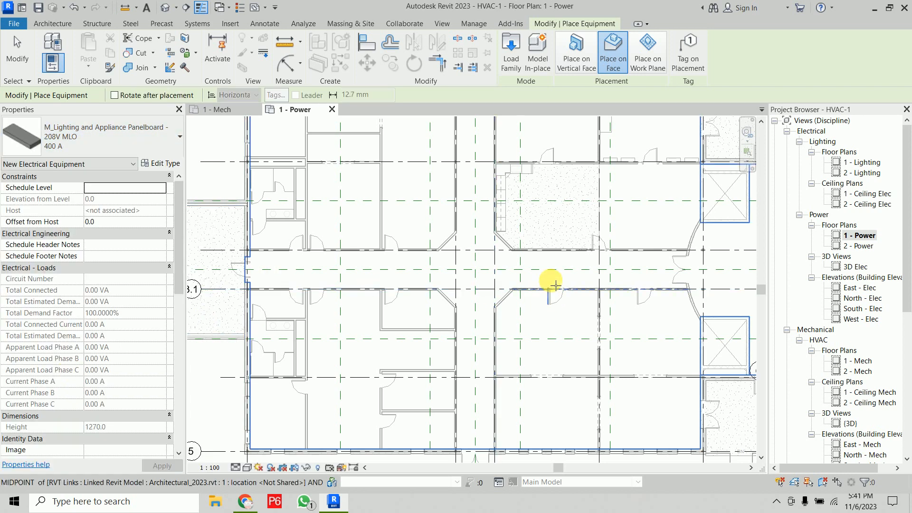
scroll(529, 311, "up", 3)
scroll(442, 257, "down", 4)
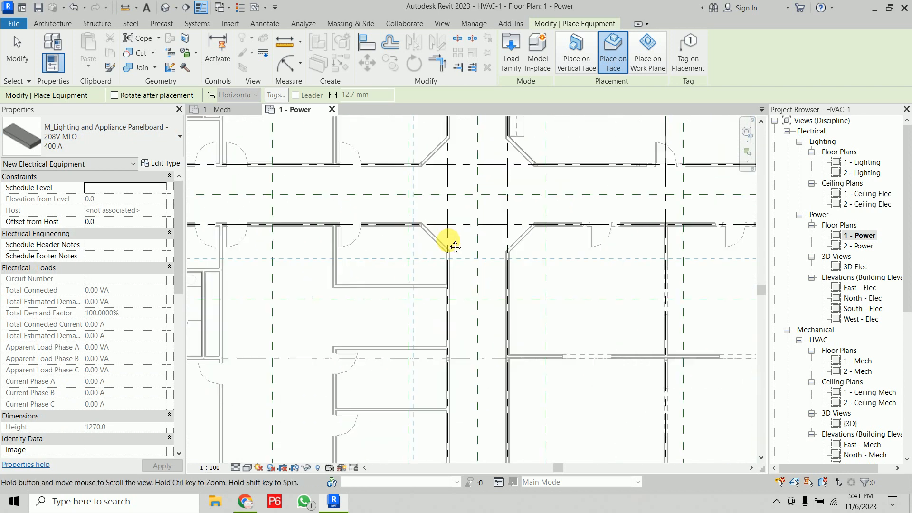
scroll(361, 289, "up", 3)
scroll(362, 288, "up", 2)
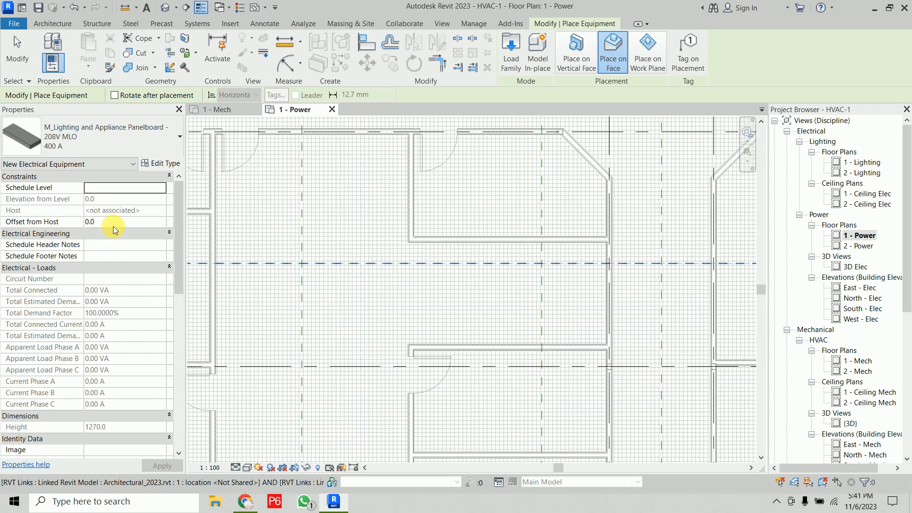
left_click(577, 49)
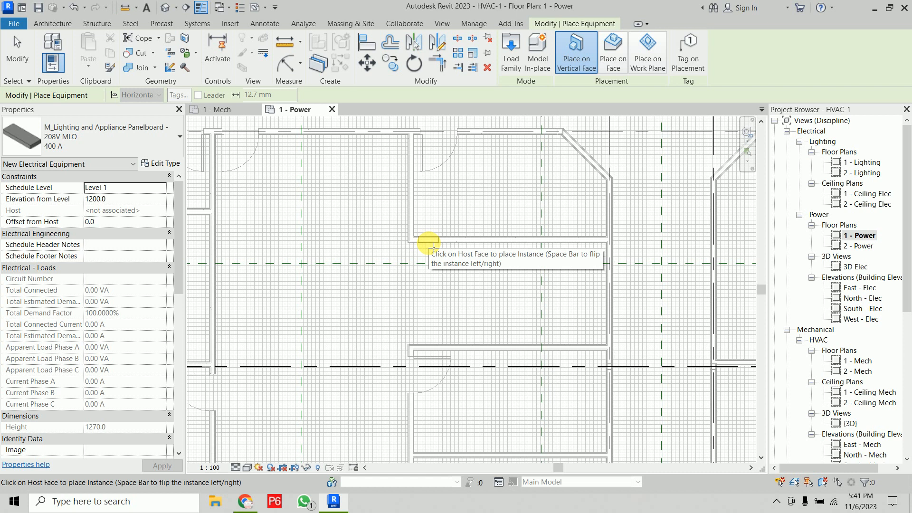
left_click(432, 243)
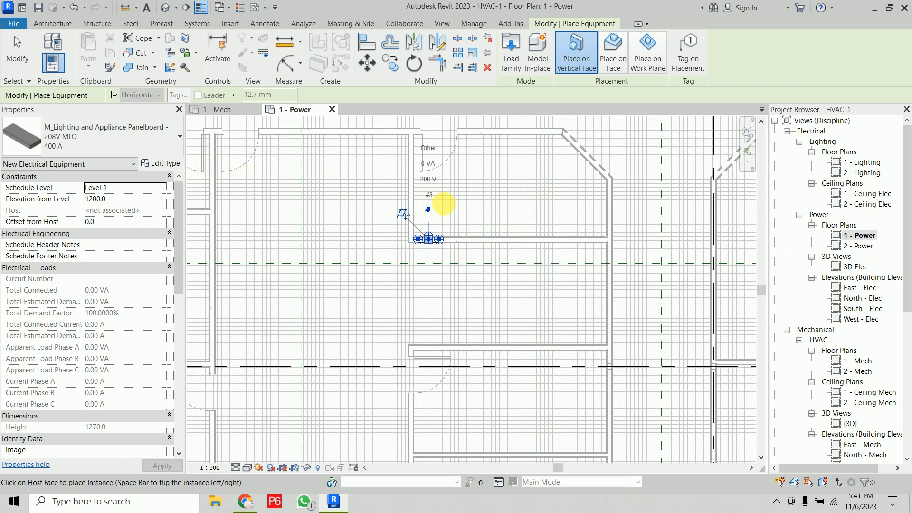
key("Escape")
key("Escape")
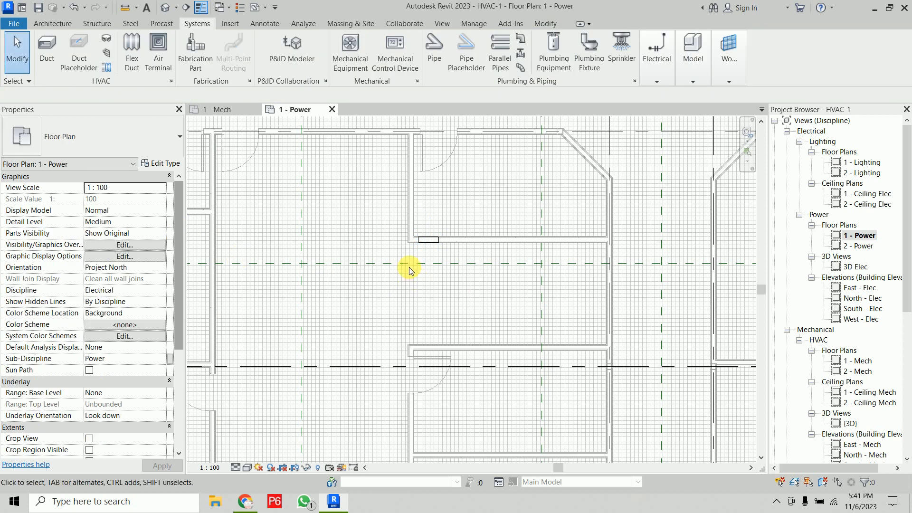
Place a 480V MLO 400 A lighting and appliance panelboard on the same partition, just east of the 208V panelboard
left_click(660, 64)
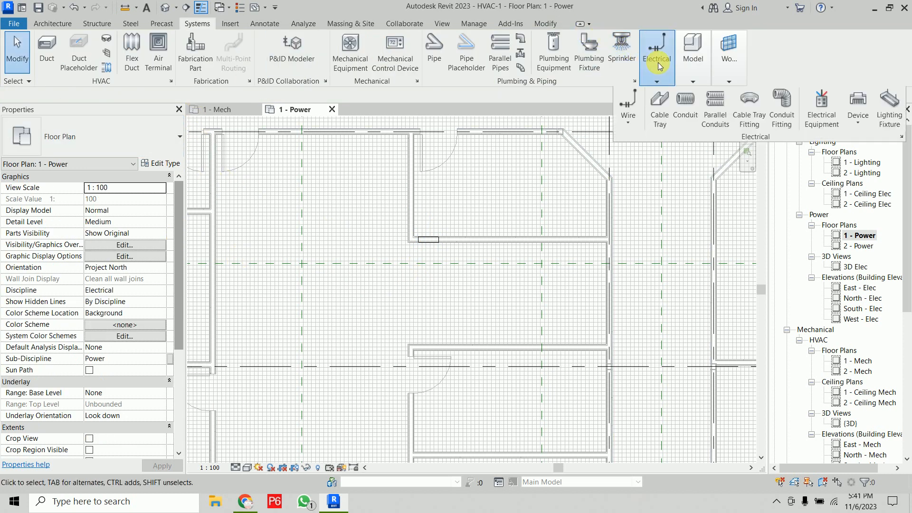
left_click(821, 112)
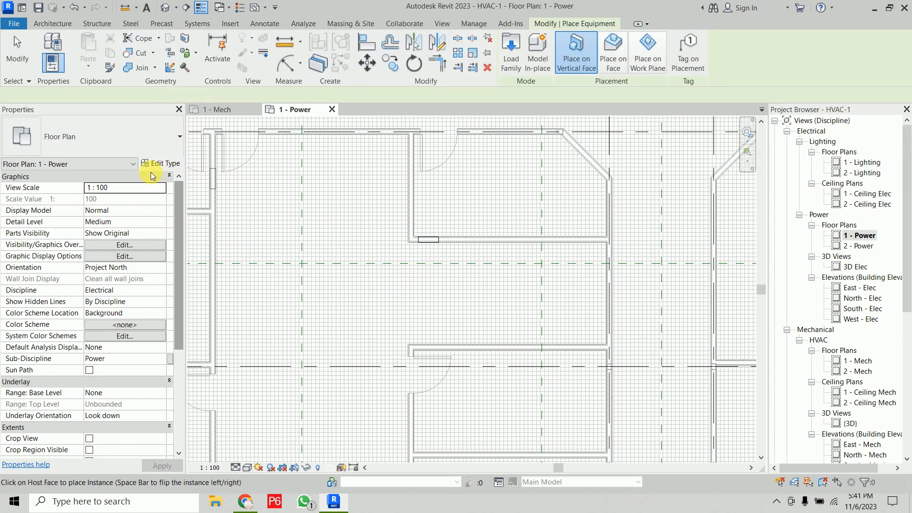
left_click(108, 138)
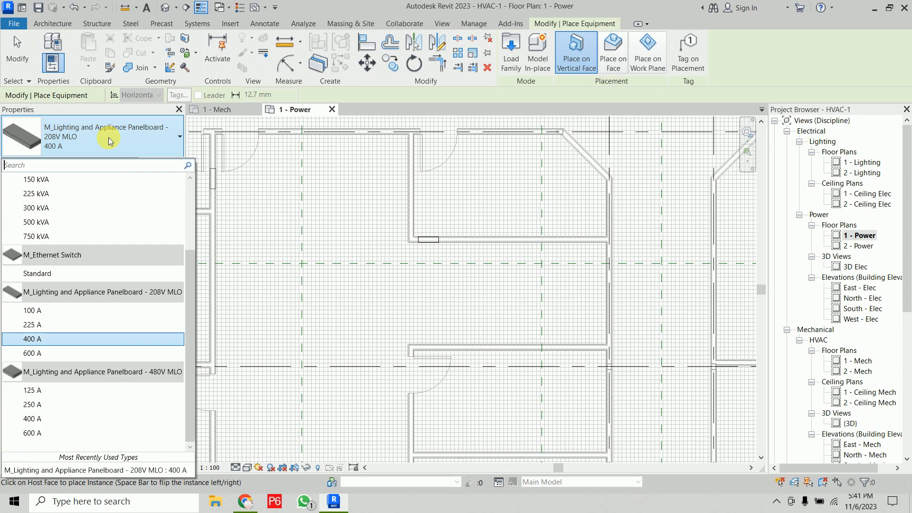
left_click(64, 418)
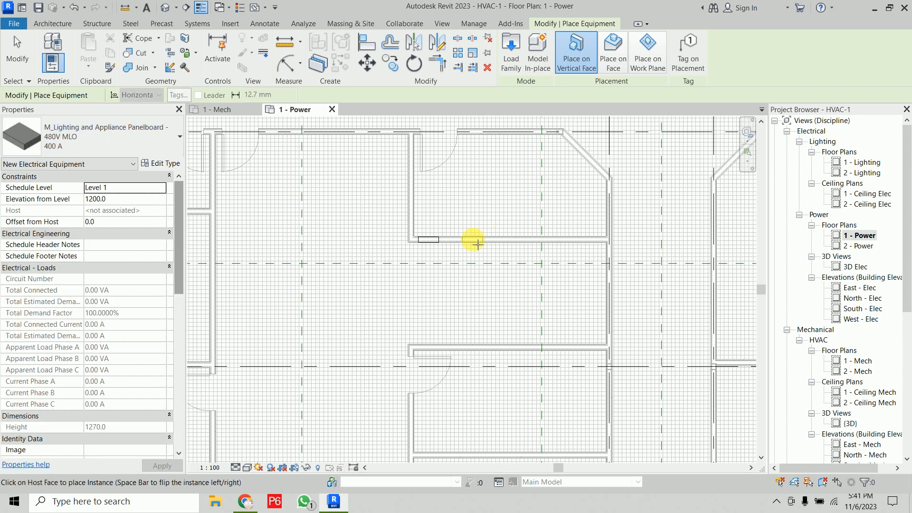
key("Escape")
Set the panel name of the 208V MLO panelboard to 11
scroll(430, 244, "up", 4)
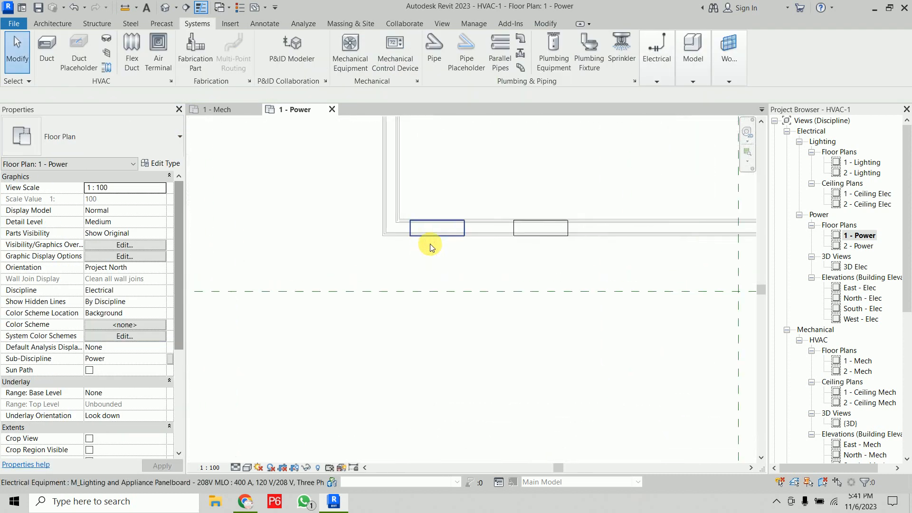
left_click(434, 243)
left_click_drag(184, 255, 180, 370)
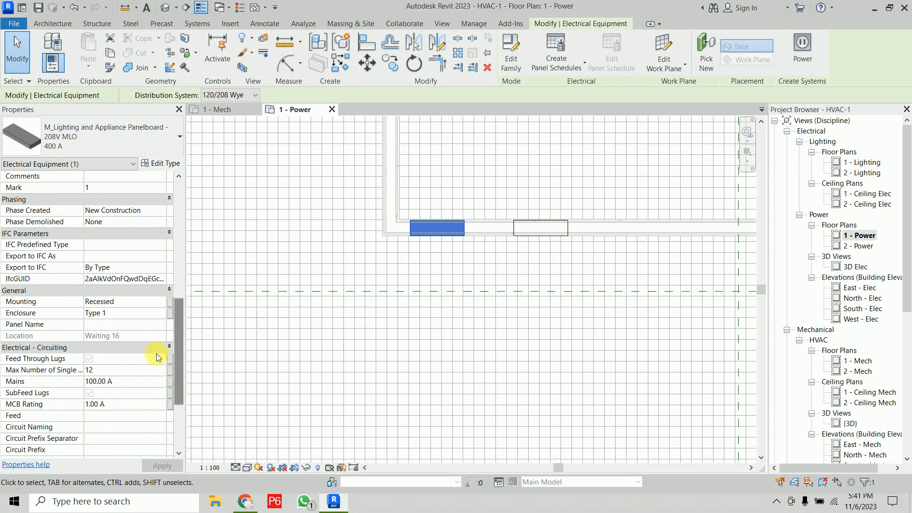
left_click(108, 324)
type("11")
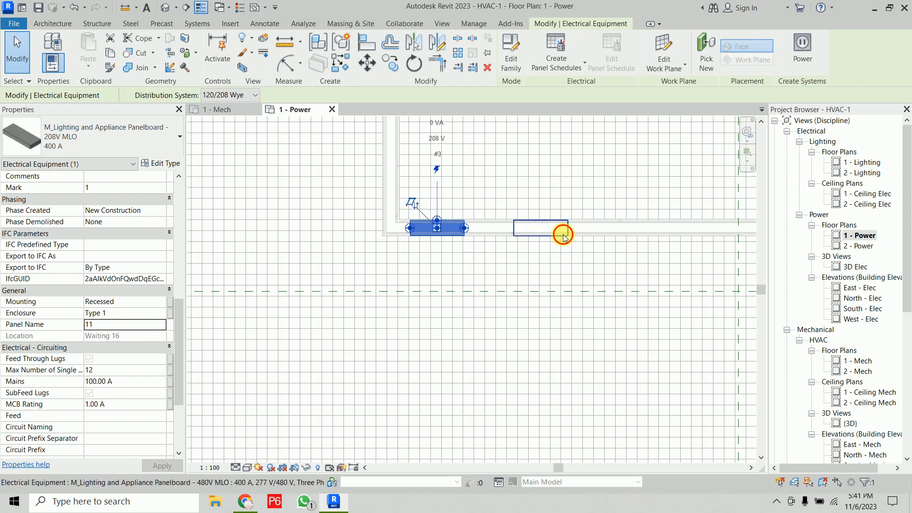
Set the panel name of the 480V MLO panelboard to 22
left_click(564, 229)
left_click(119, 324)
type("22")
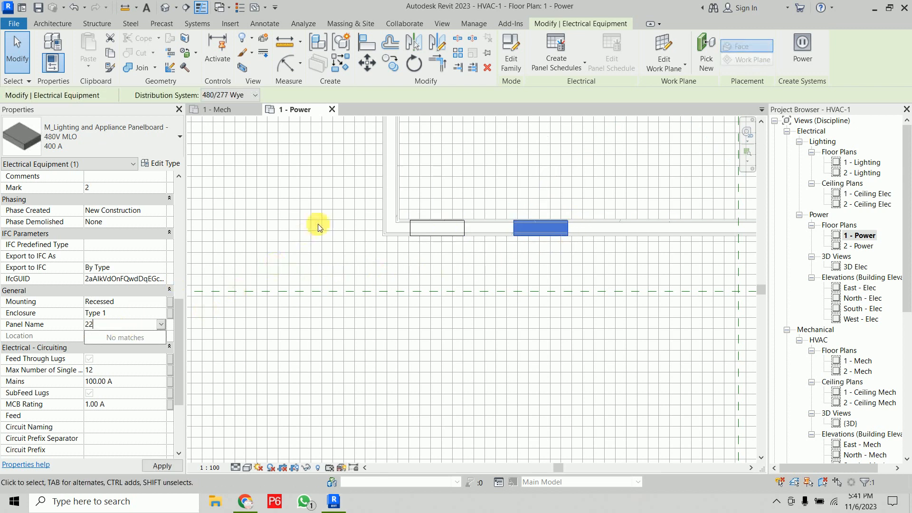
key("Return")
left_click(281, 221)
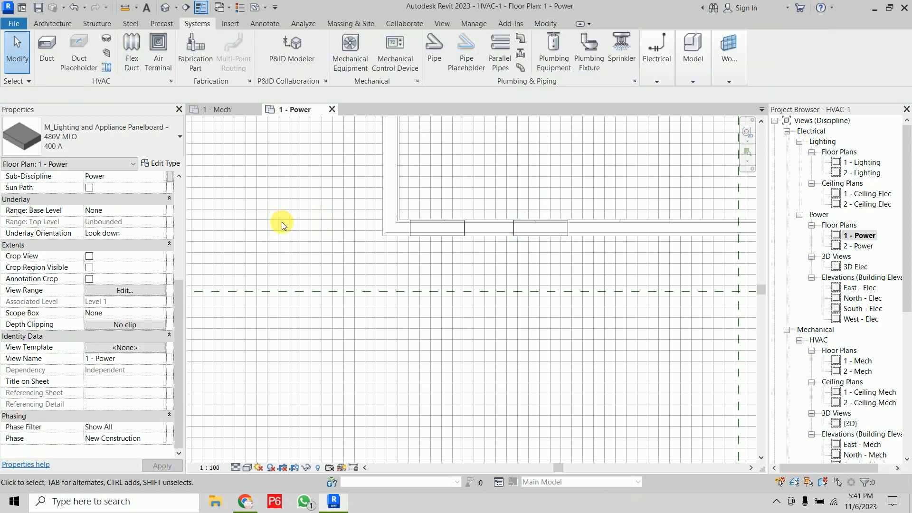
In the 1 - Mech floor plan, assign panel 11 to the corridor VAV unit's power circuit
scroll(281, 221, "down", 1)
scroll(281, 222, "down", 2)
left_click(235, 111)
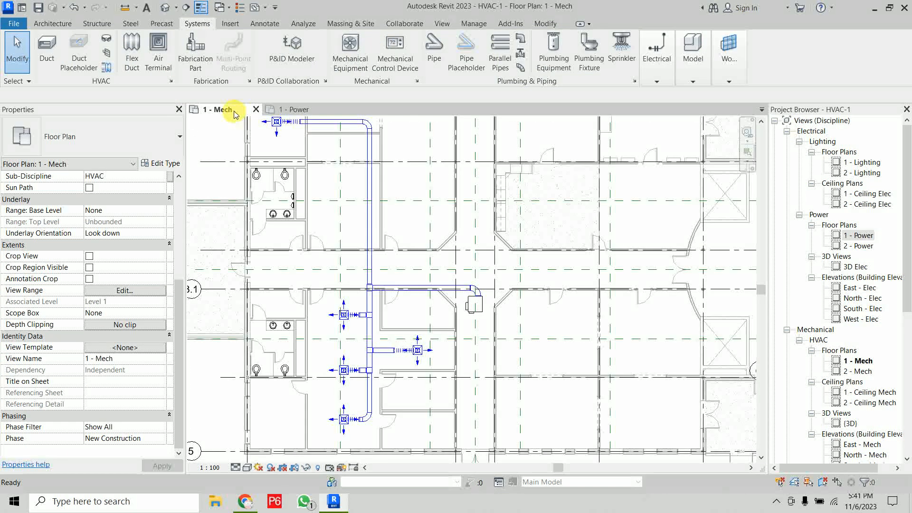
left_click(473, 307)
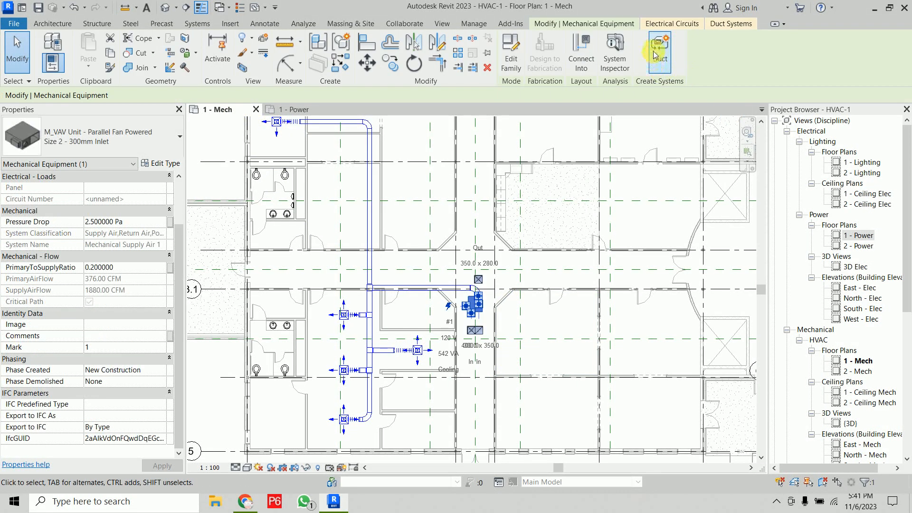
left_click(675, 25)
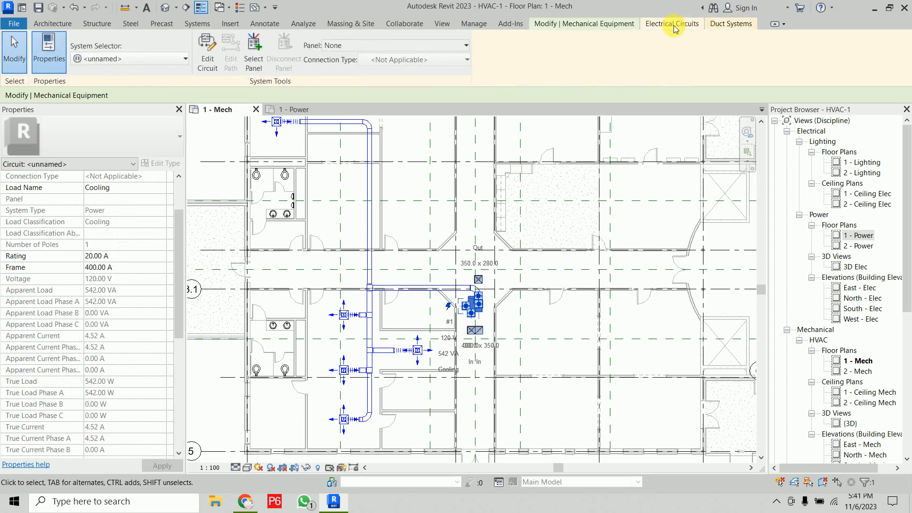
left_click(348, 46)
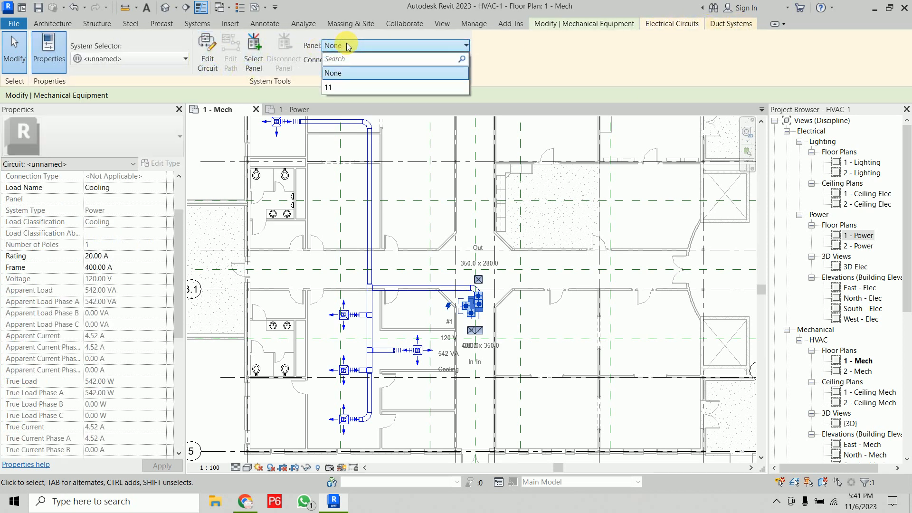
left_click(350, 88)
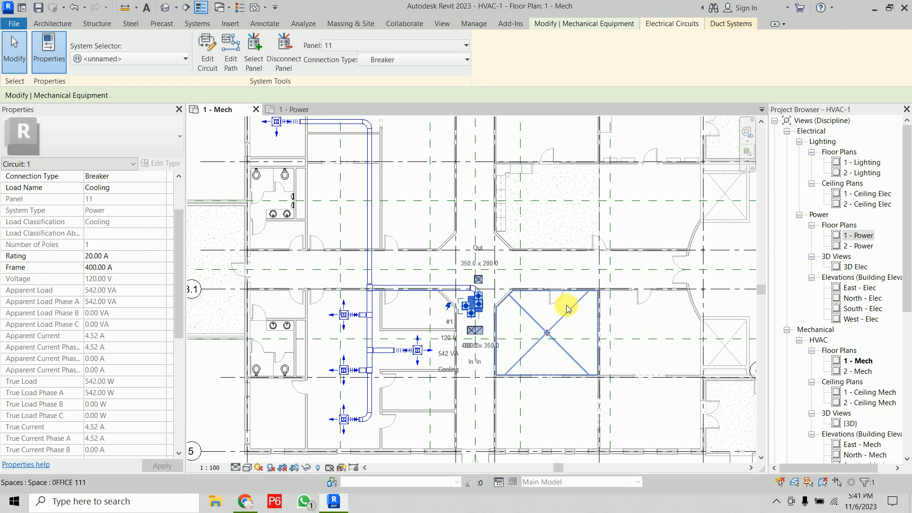
key("Escape")
Select the whole duct system connected to the corridor VAV unit and start the System Inspector for Mechanical Supply Air 1
scroll(481, 342, "up", 3)
scroll(481, 342, "up", 1)
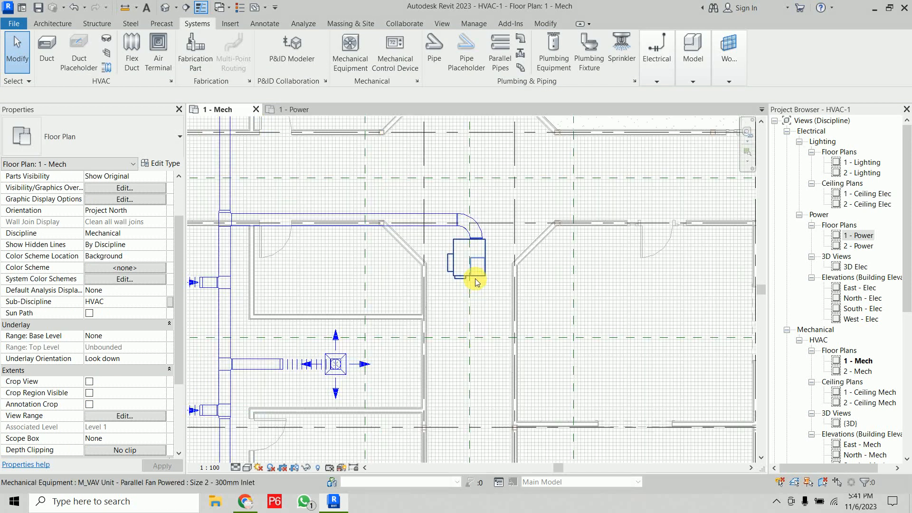
key("Tab")
key("Tab")
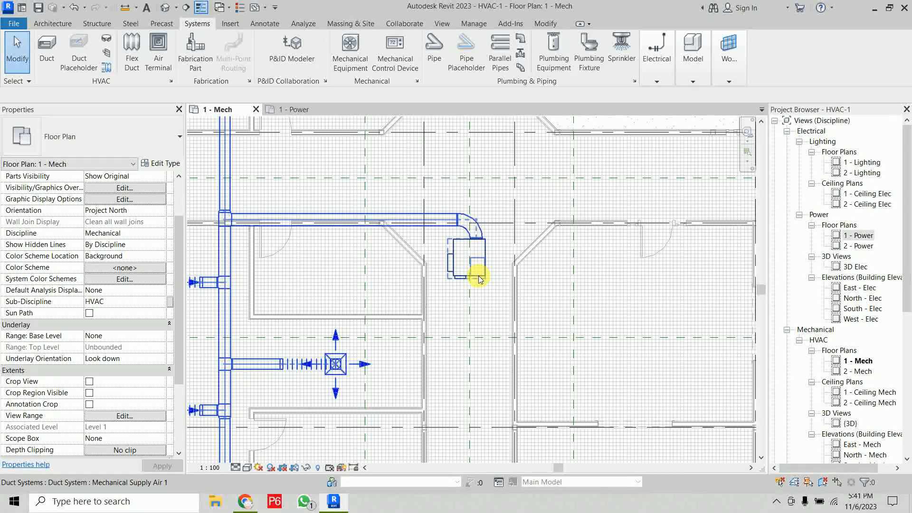
left_click(478, 275)
scroll(534, 248, "down", 3)
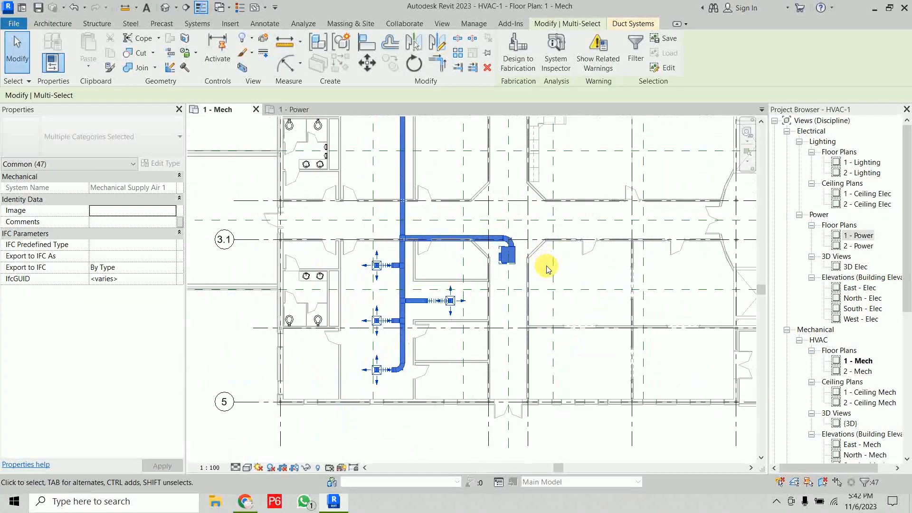
middle_click_drag(546, 261, 515, 373)
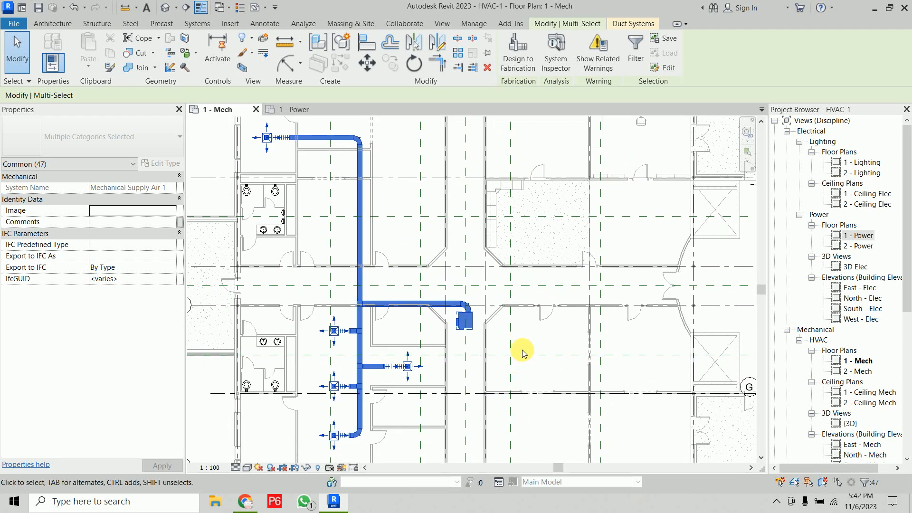
left_click(559, 70)
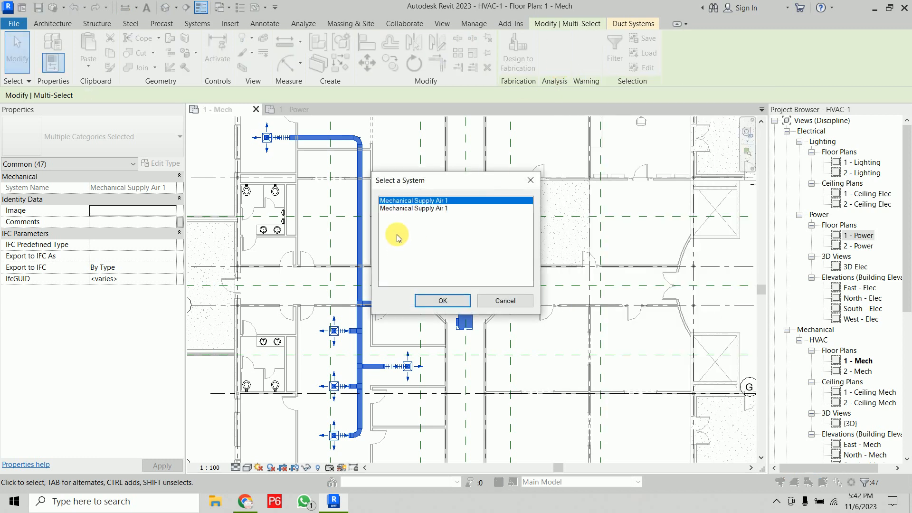
left_click(444, 300)
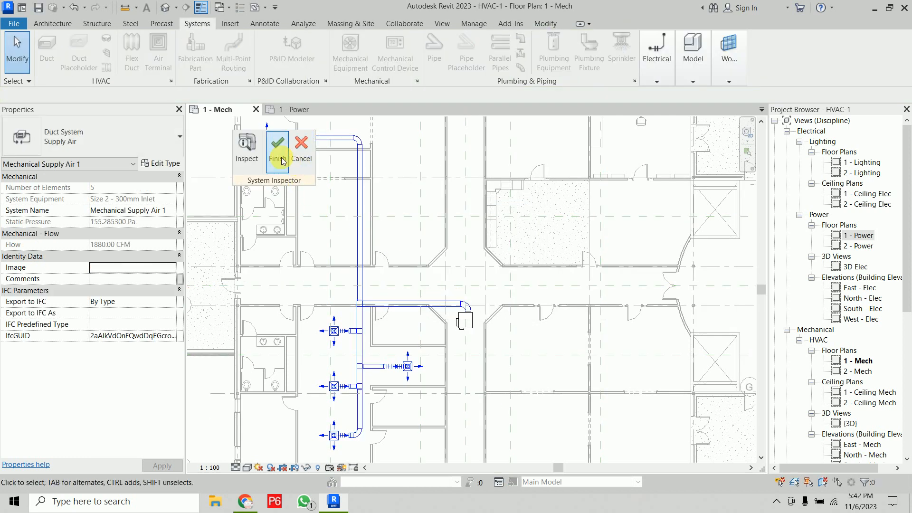
Inspect the flow, static pressure and pressure loss of the main duct sections running from the corridor VAV unit
left_click(246, 143)
mouse_move(399, 305)
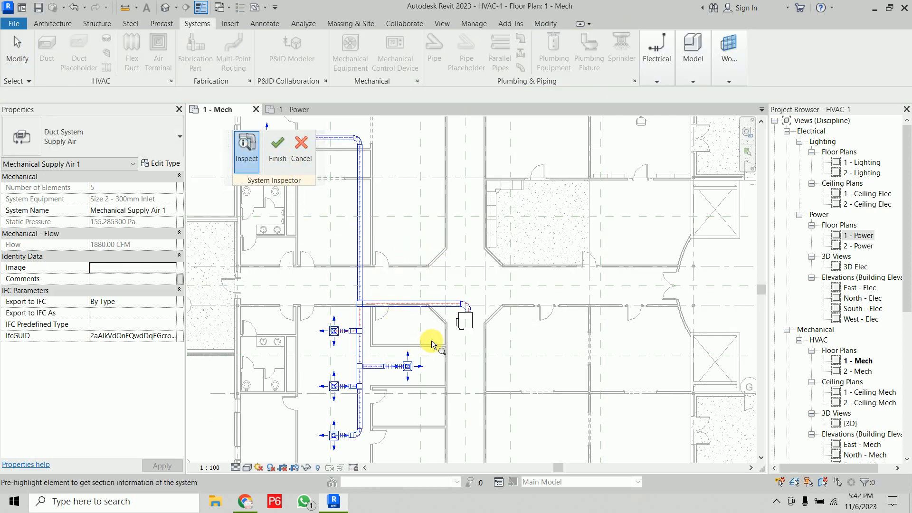
middle_click_drag(432, 342, 546, 295)
scroll(546, 295, "up", 3)
mouse_move(604, 255)
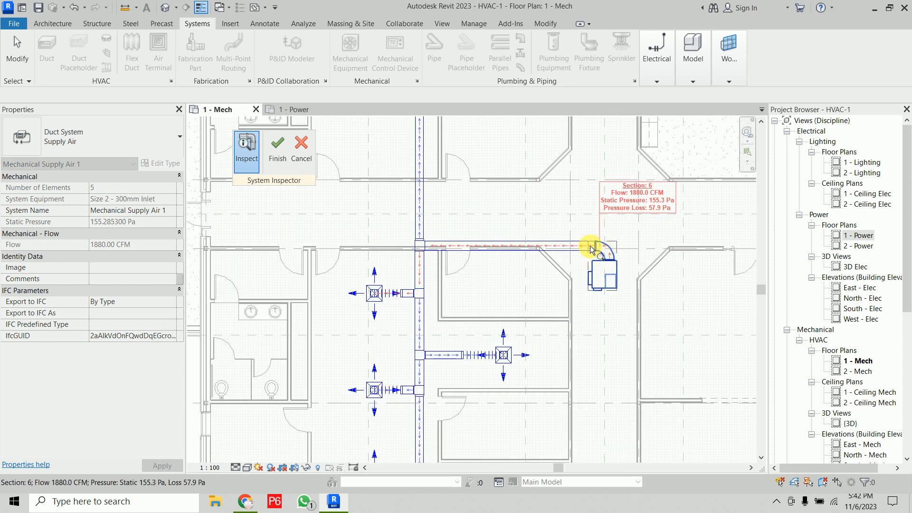
mouse_move(519, 245)
mouse_move(419, 226)
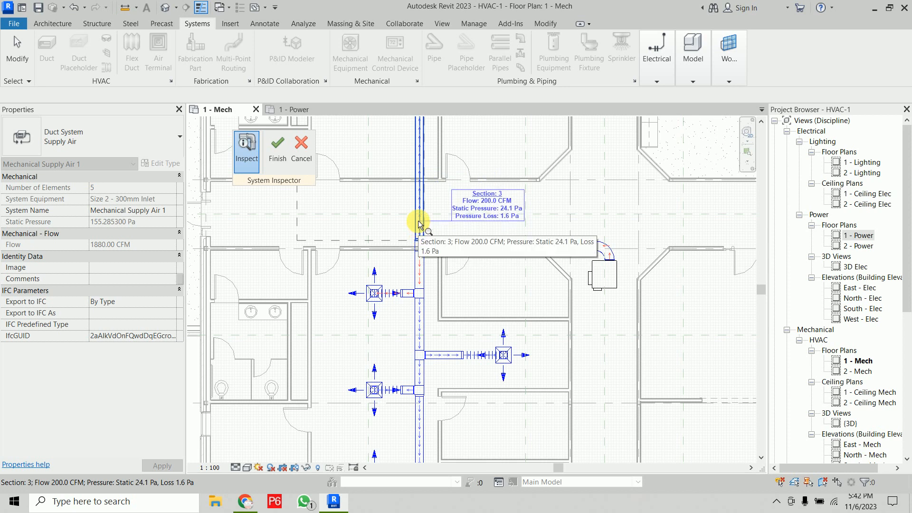
mouse_move(446, 244)
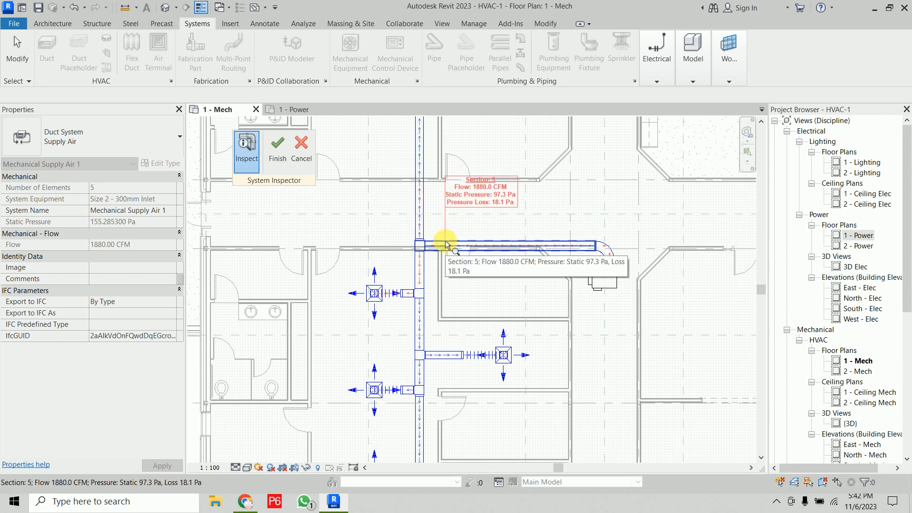
Examine the airflow direction arrows along the diffuser branches and the whole duct layout, and exit the System Inspector without finishing
scroll(397, 291, "up", 5)
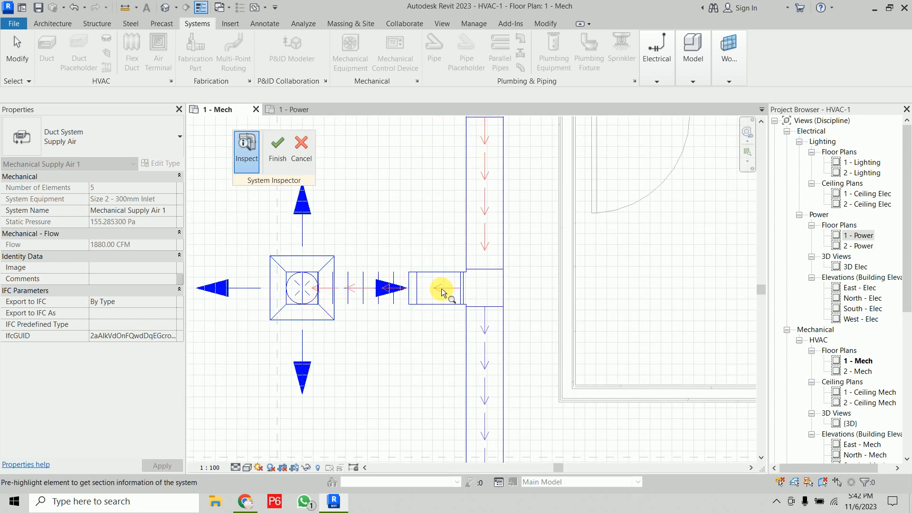
scroll(438, 289, "down", 5)
middle_click_drag(495, 360, 470, 468)
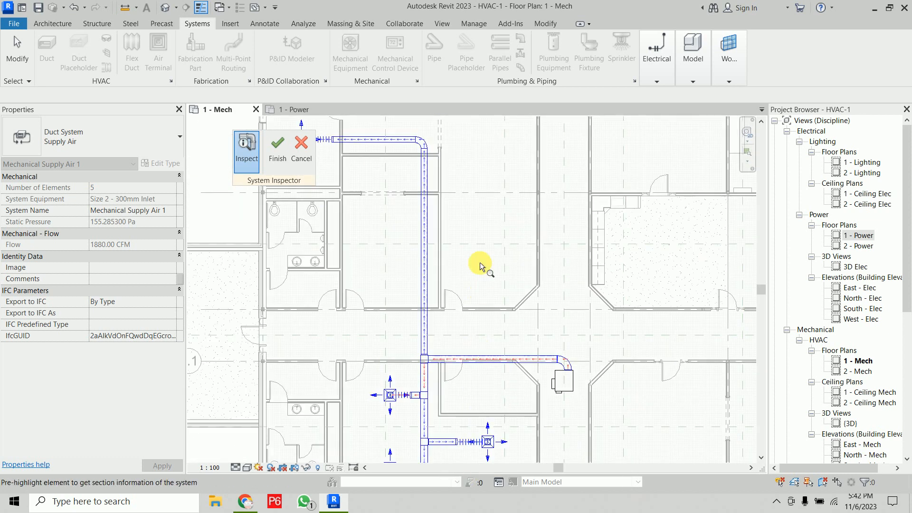
middle_click_drag(483, 264, 488, 139)
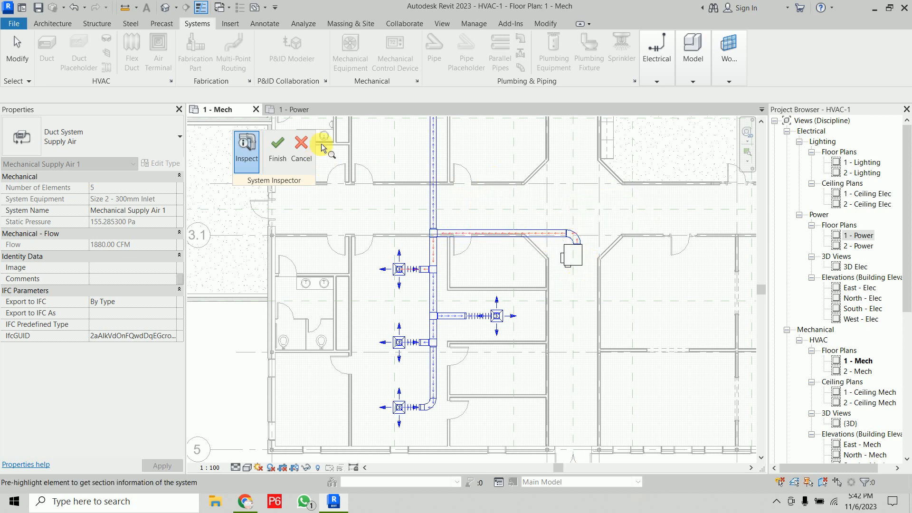
left_click(301, 145)
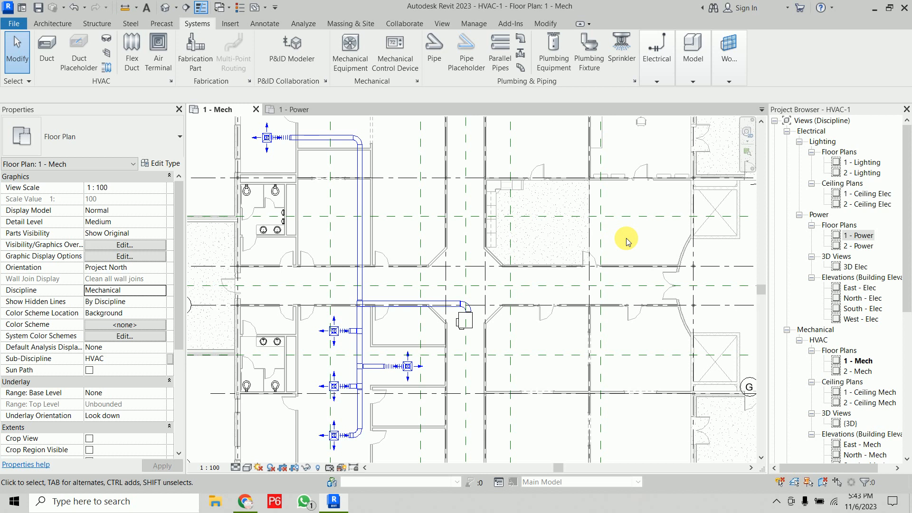
scroll(631, 236, "down", 1)
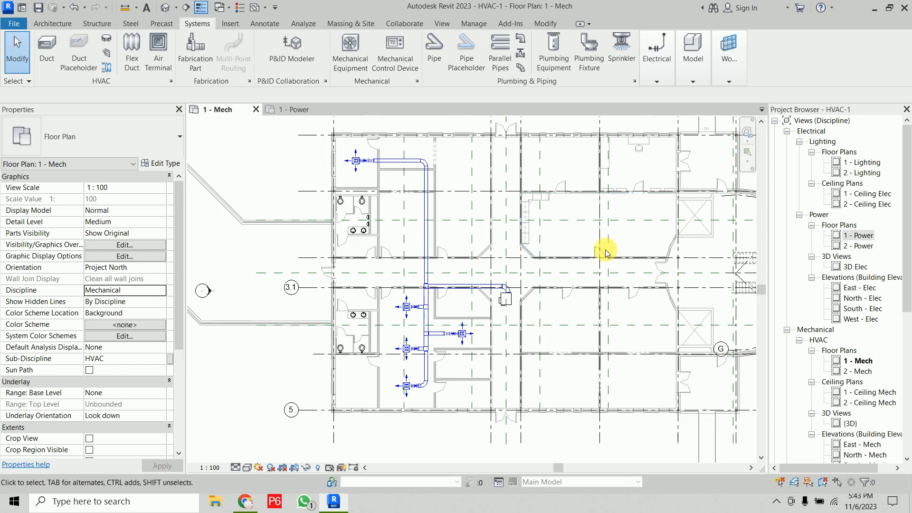
scroll(586, 279, "down", 1)
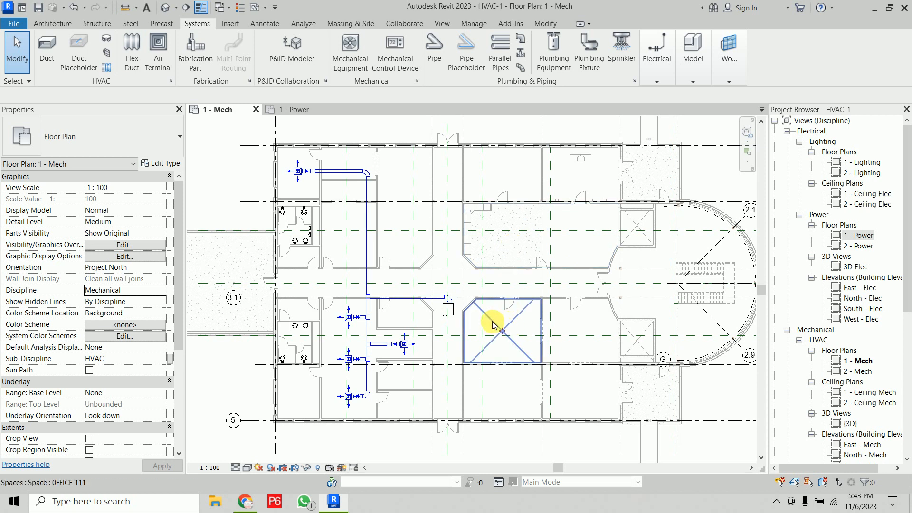
scroll(368, 360, "up", 3)
scroll(369, 359, "up", 2)
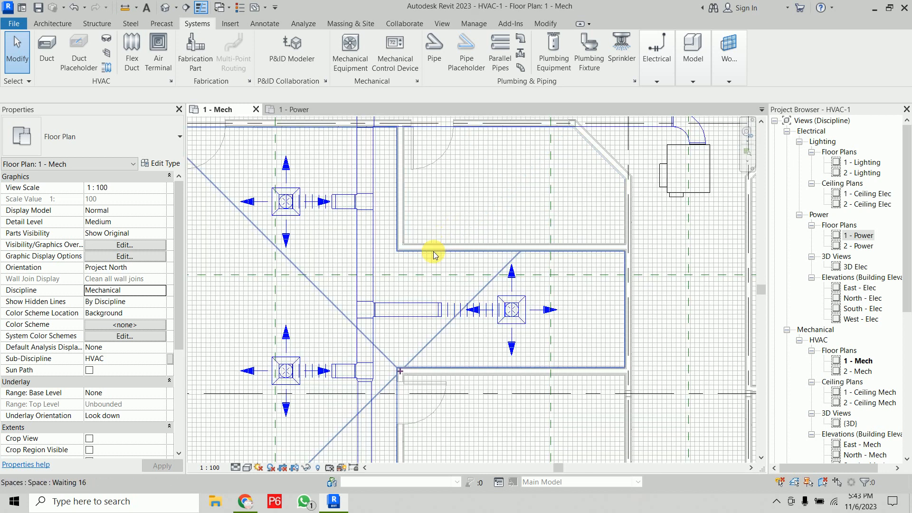
scroll(483, 258, "down", 5)
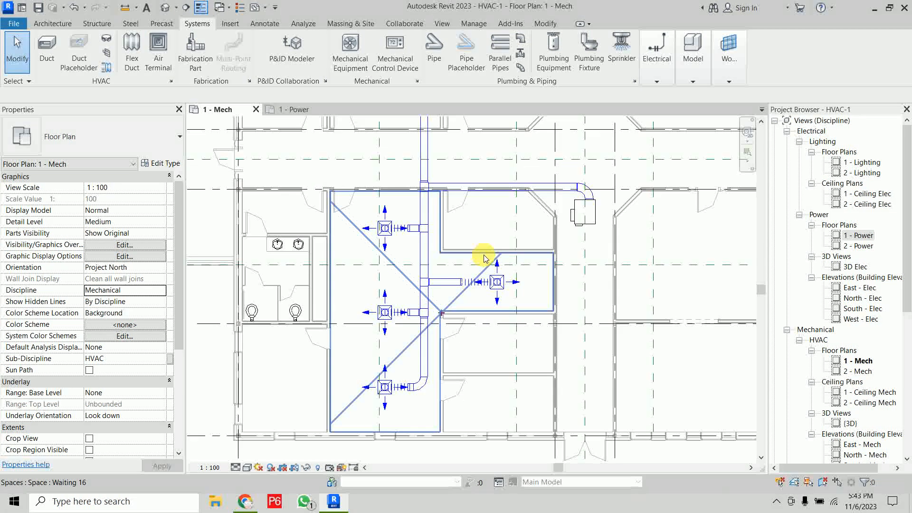
scroll(425, 261, "up", 2)
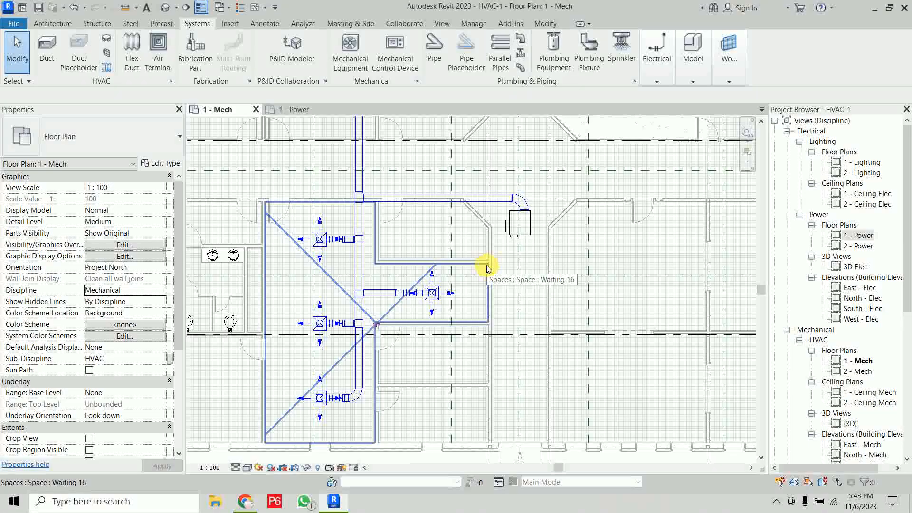
key("v")
key("g")
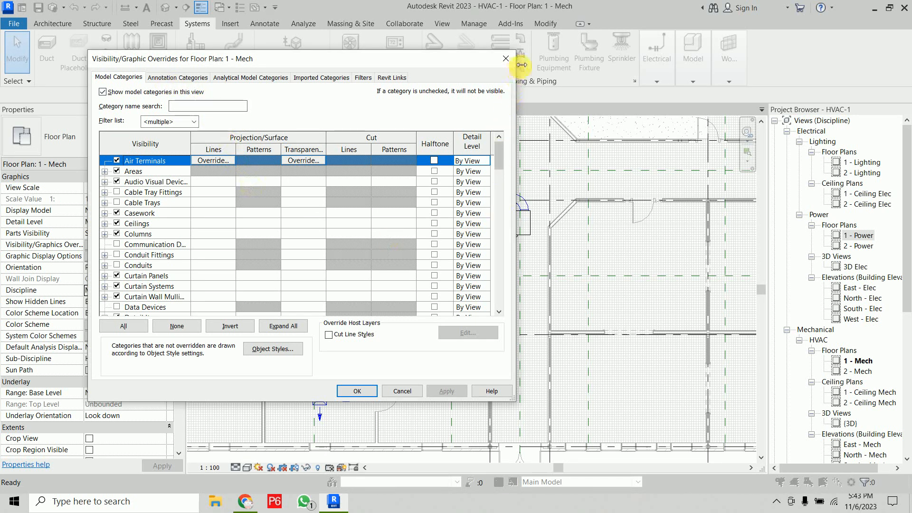
left_click(505, 59)
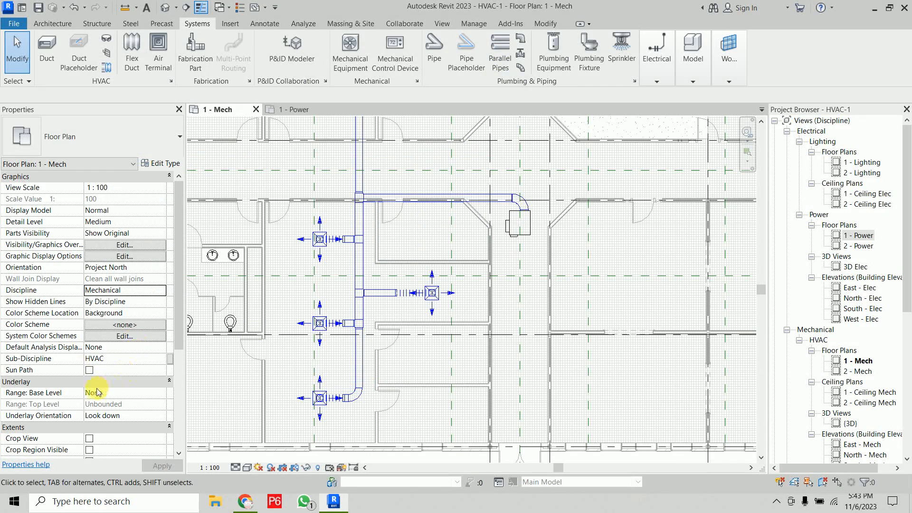
left_click_drag(179, 272, 168, 379)
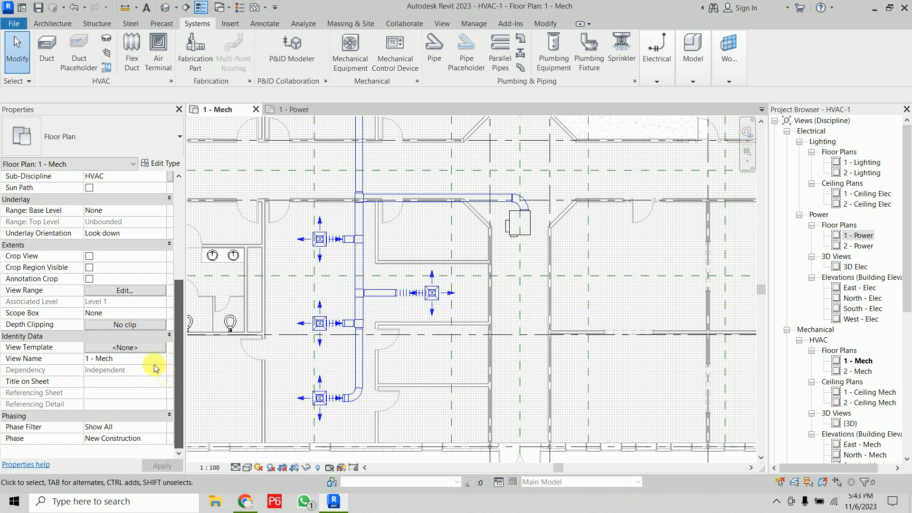
Turn on visibility of the Electrical Fixtures category in the 1 - Mech floor plan and try to turn on Electrical Equipment too
key("v")
key("g")
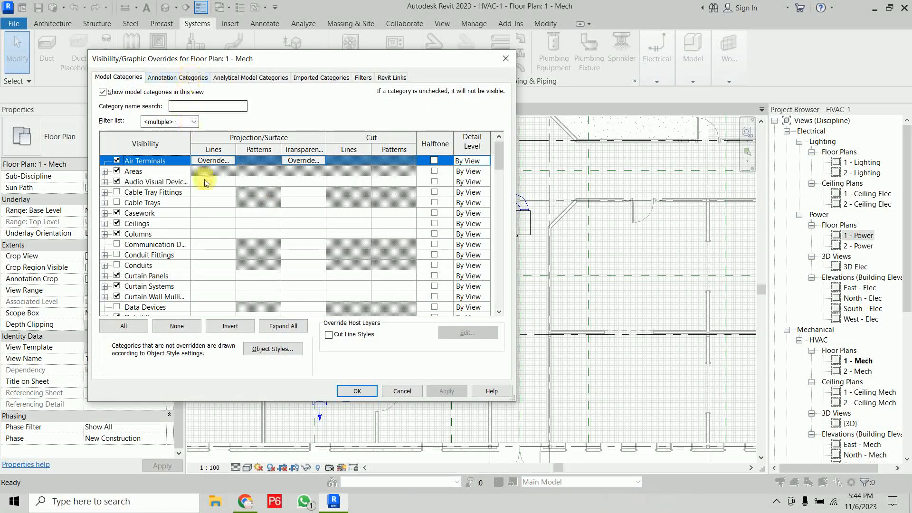
left_click(193, 121)
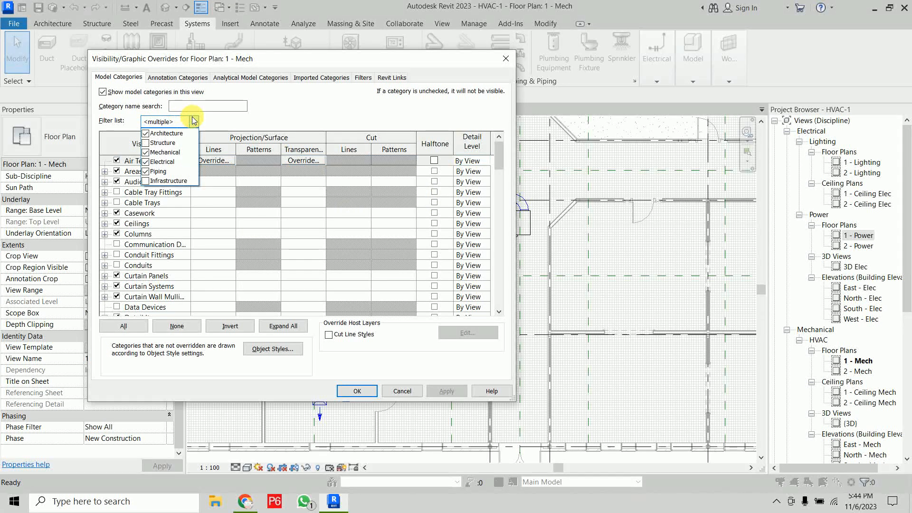
left_click(297, 110)
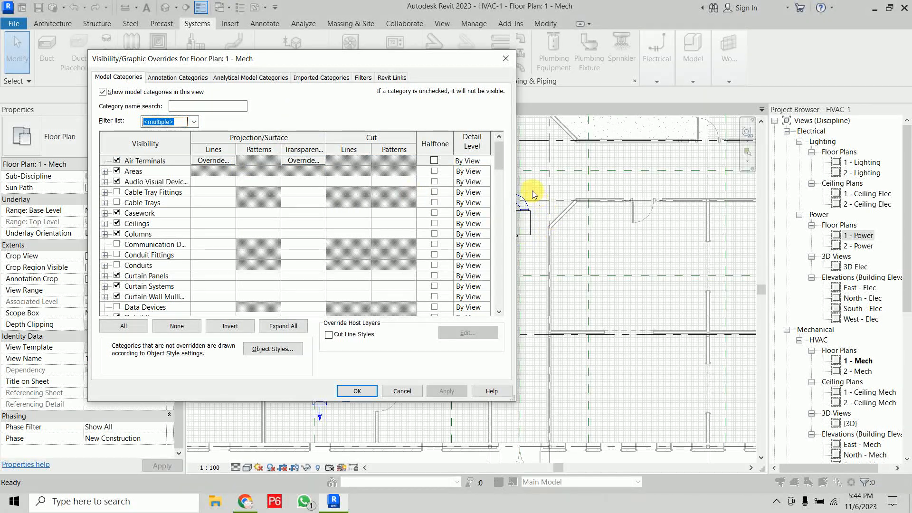
left_click_drag(495, 162, 497, 197)
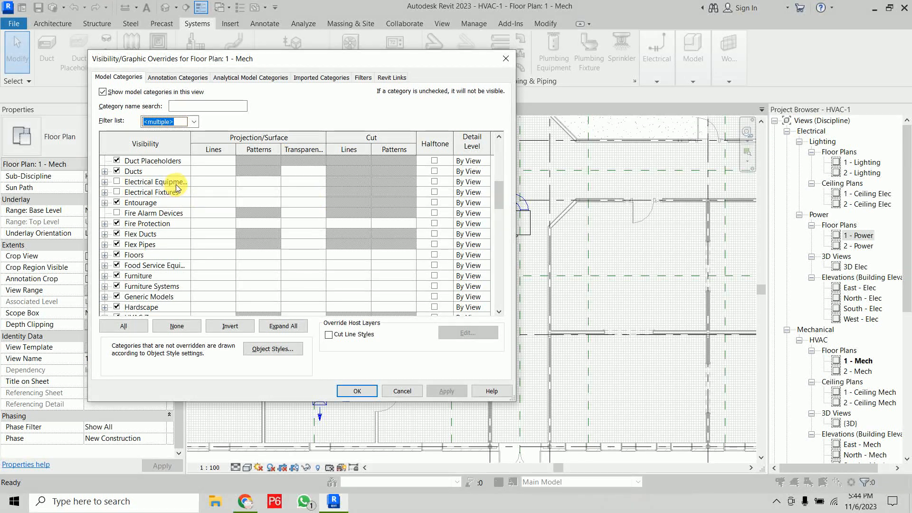
left_click(117, 194)
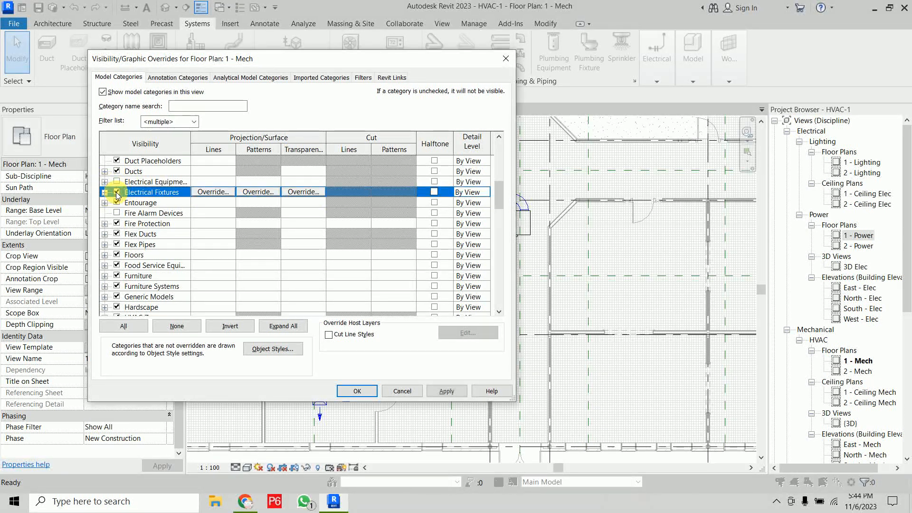
left_click(116, 182)
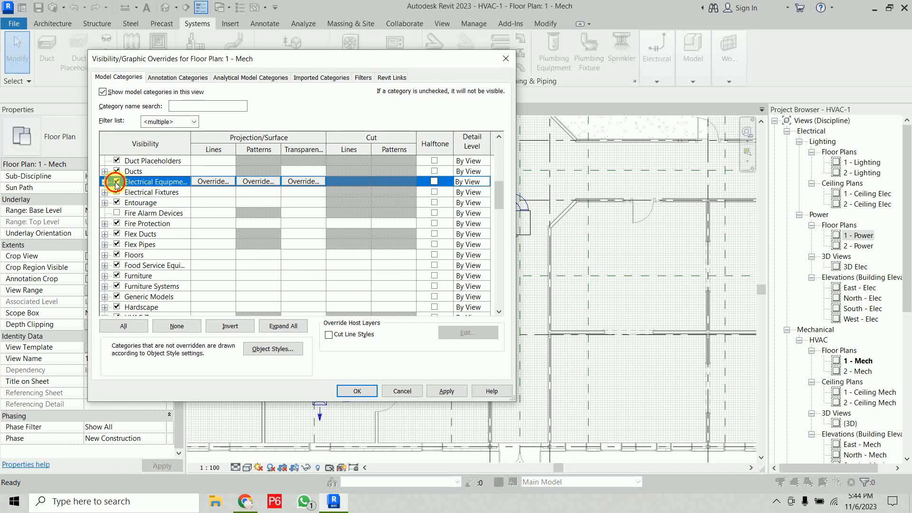
left_click(347, 391)
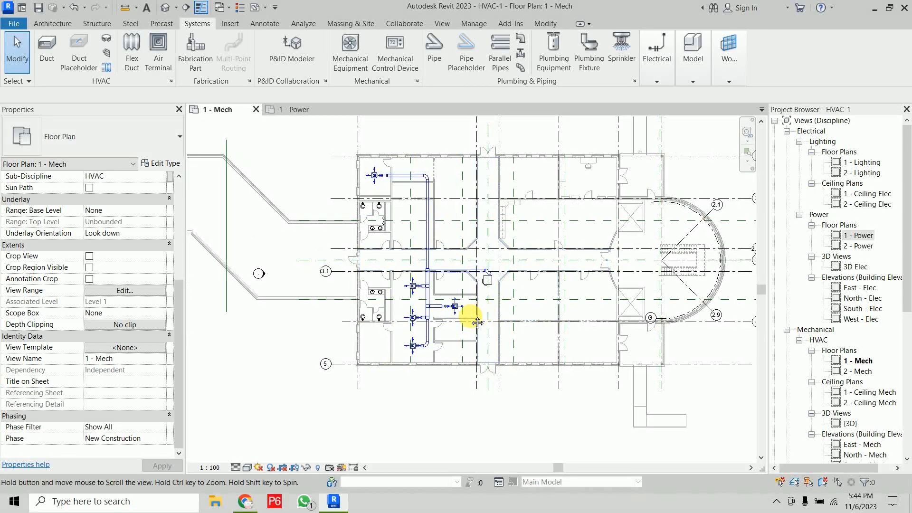
Turn on visibility of the Electrical Equipment category in the 1 - Mech floor plan to show the placed panelboards
middle_click_drag(472, 316, 448, 321)
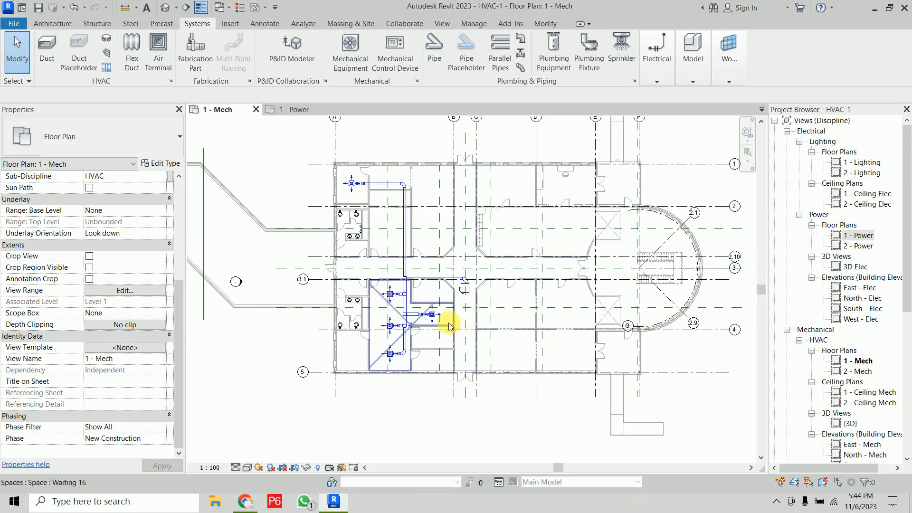
scroll(450, 328, "up", 2)
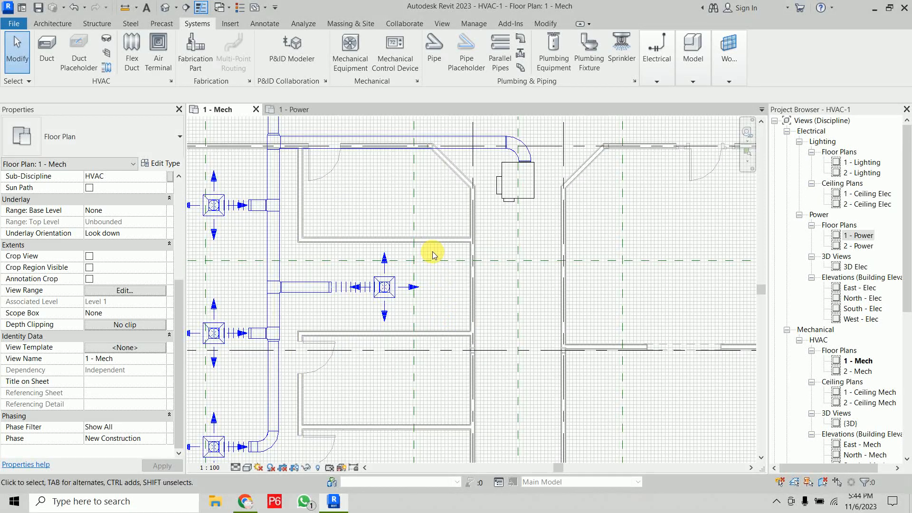
scroll(569, 273, "down", 1)
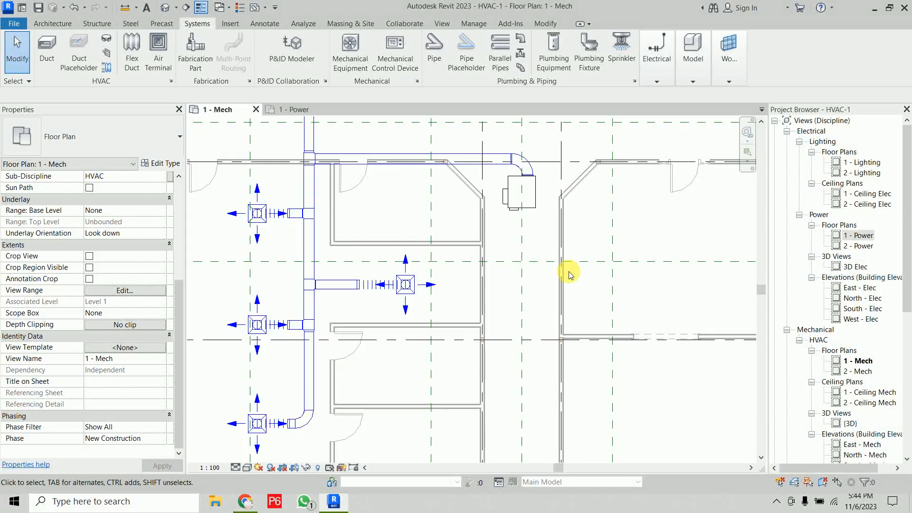
scroll(858, 328, "down", 2)
left_click(858, 323)
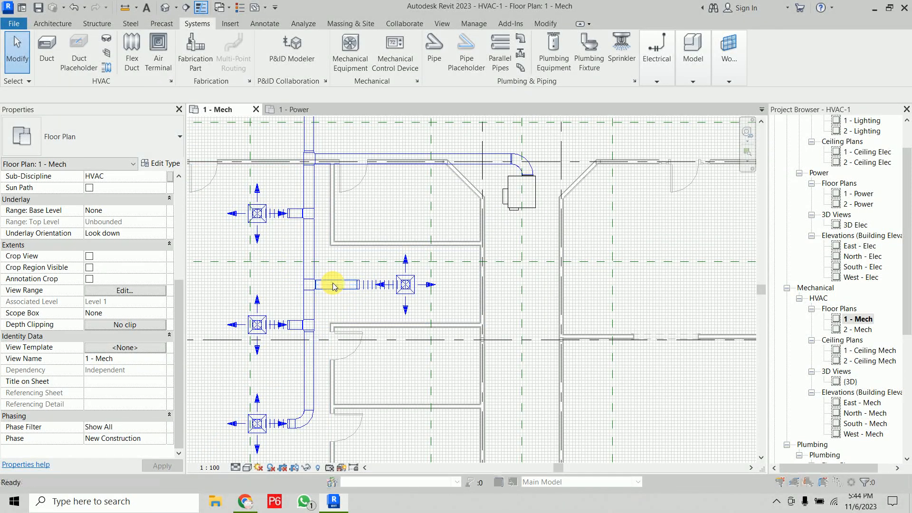
key("v")
key("v")
scroll(138, 264, "down", 4)
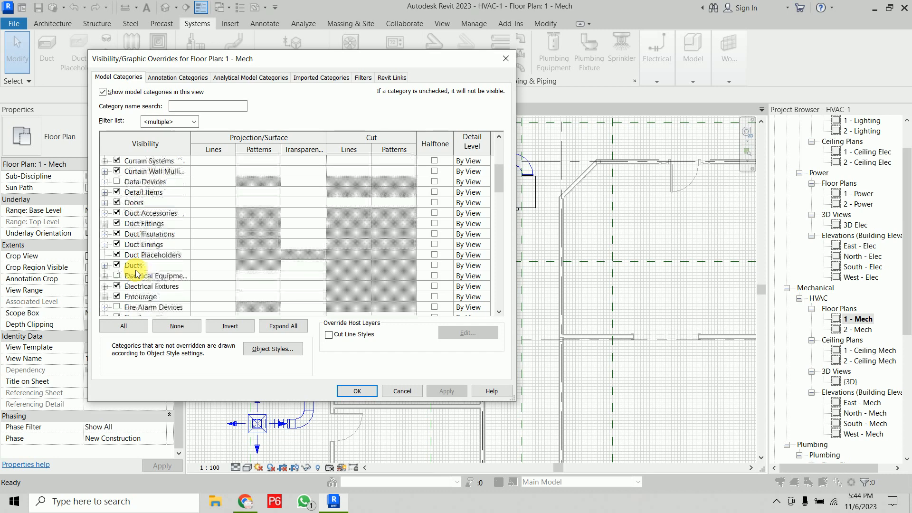
scroll(137, 273, "down", 1)
left_click(117, 244)
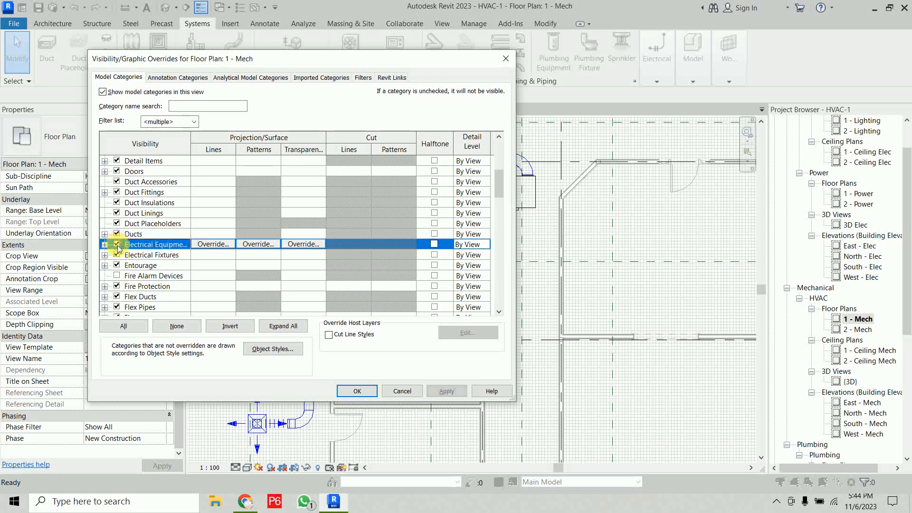
left_click(366, 394)
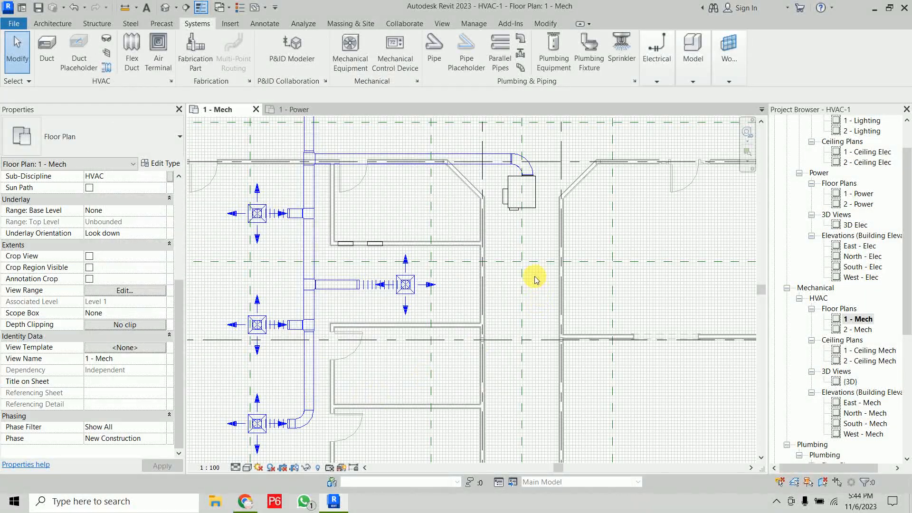
Turn off Thin Lines so the ducts and the two panelboards display with their actual line weights
scroll(321, 250, "up", 5)
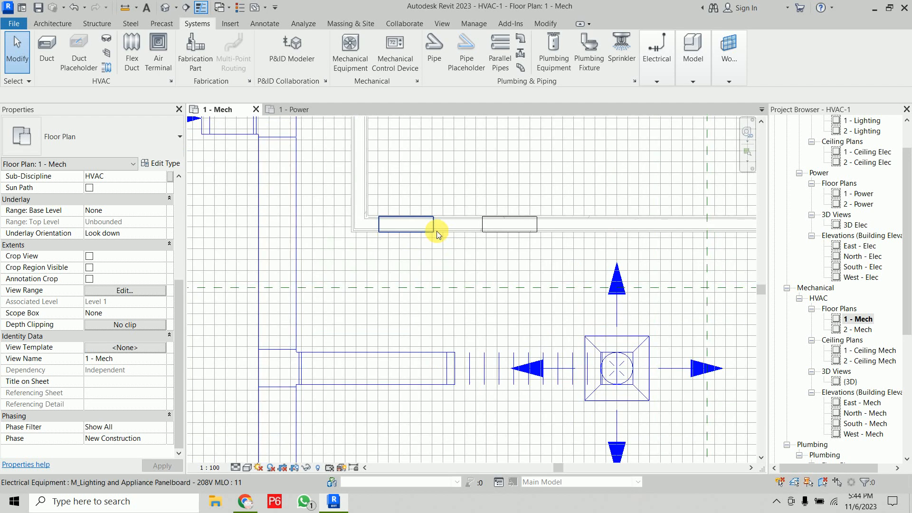
left_click(200, 9)
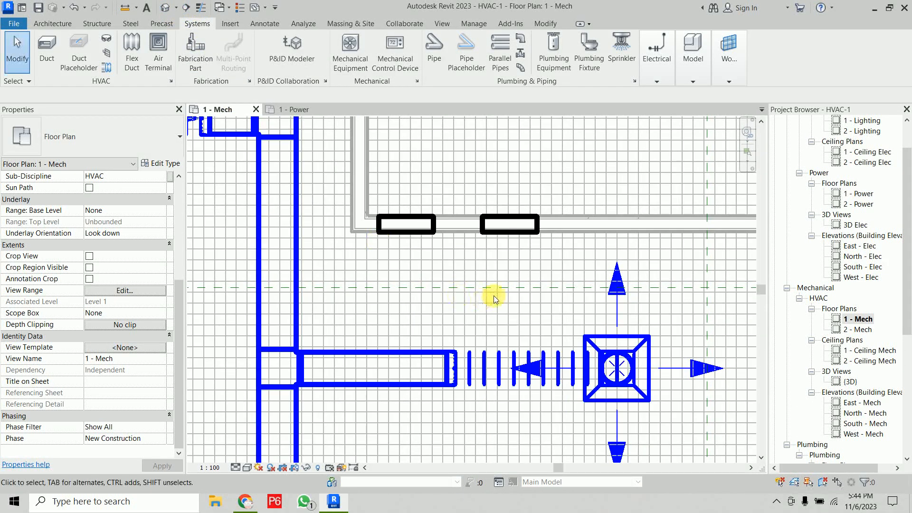
scroll(498, 289, "down", 5)
middle_click_drag(581, 276, 496, 276)
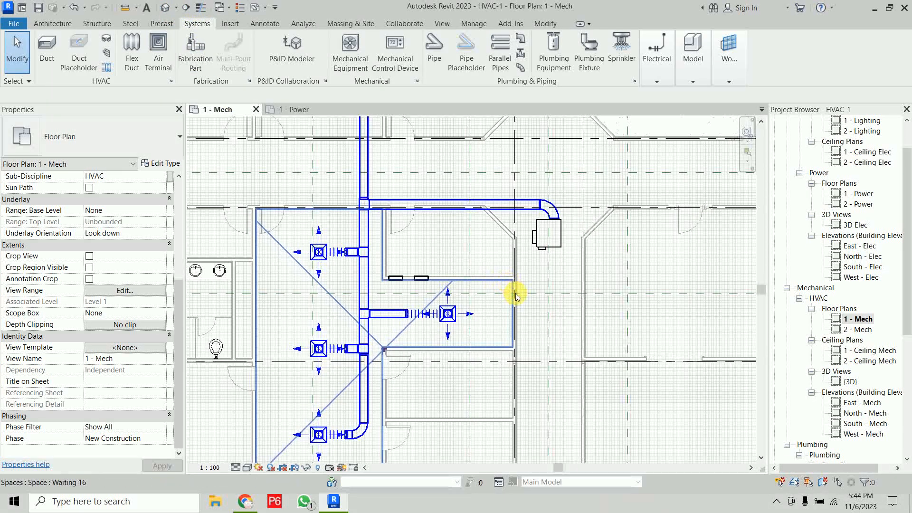
Select the corridor VAV unit's electrical circuit in the 1 - Mech plan and convert it to an arc wire
scroll(515, 295, "down", 1)
middle_click_drag(538, 340, 517, 368)
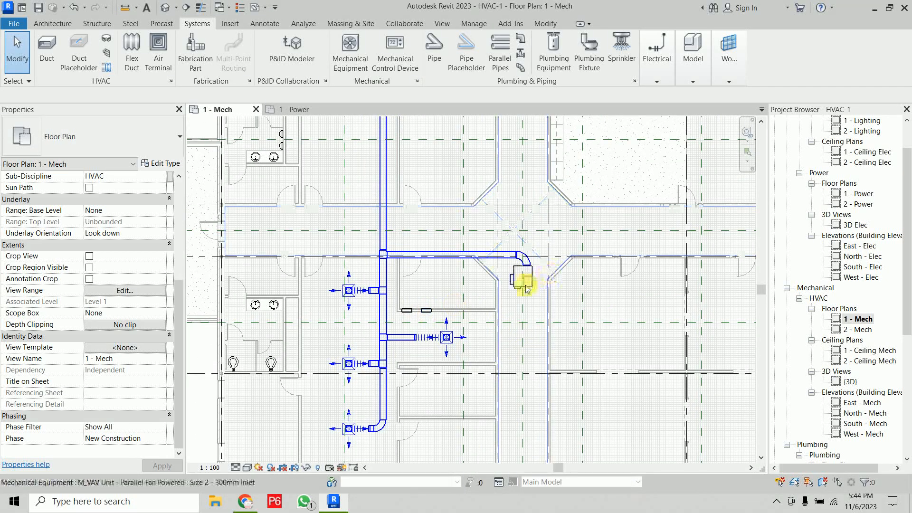
key("Tab")
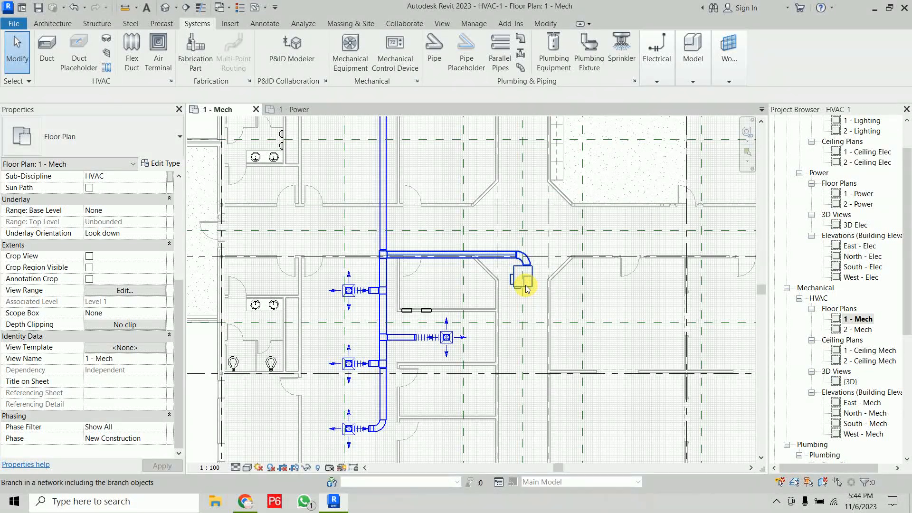
key("Tab")
key("Tab")
key("Tab")
key("Tab")
key("Tab")
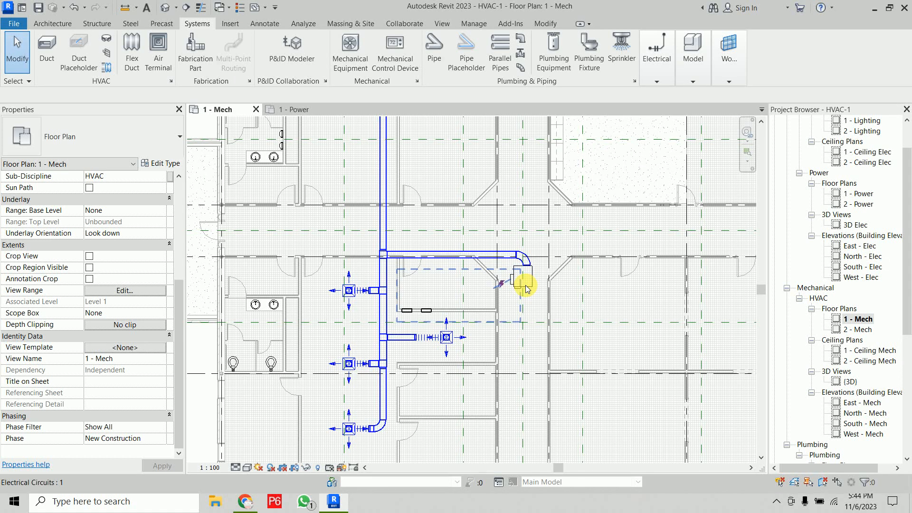
left_click(527, 289)
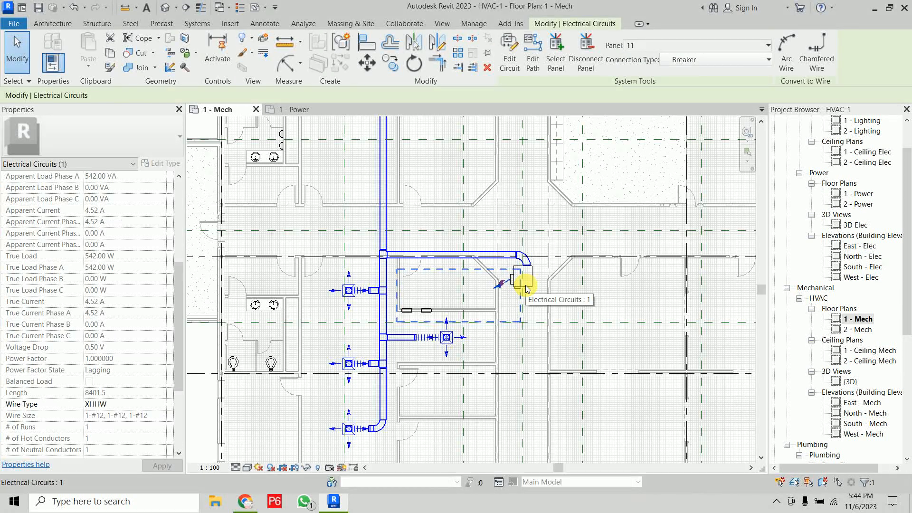
left_click(787, 47)
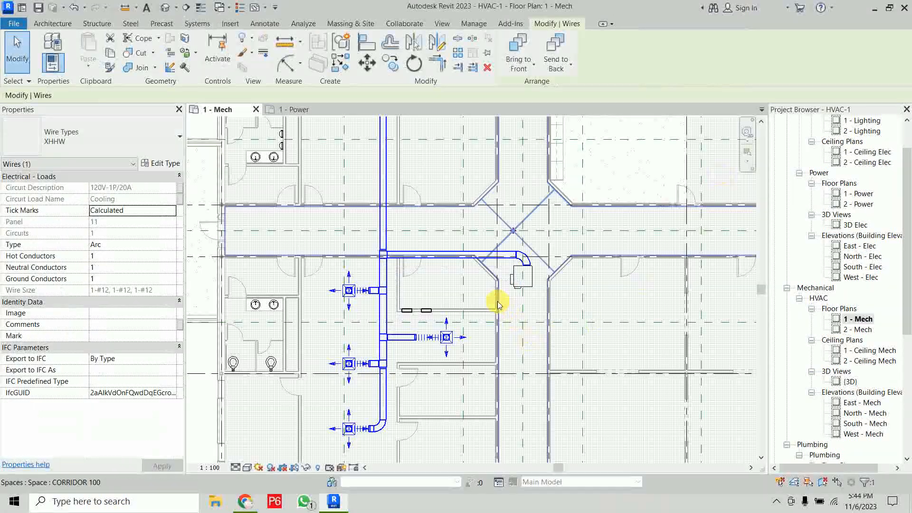
Look for the new wire around the VAV unit in 1 - Mech and in the 1 - Power floor plan
scroll(495, 295, "up", 5)
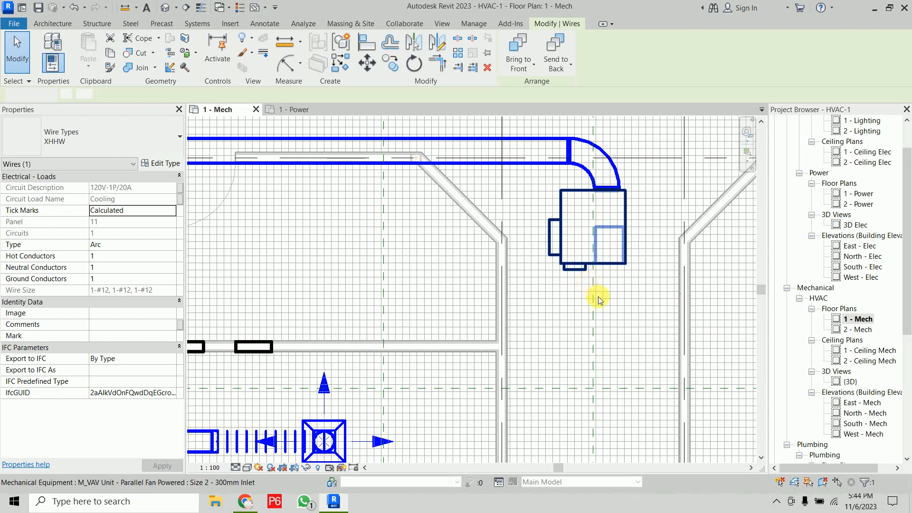
left_click(597, 297)
scroll(598, 296, "down", 3)
scroll(588, 375, "up", 2)
left_click(586, 374)
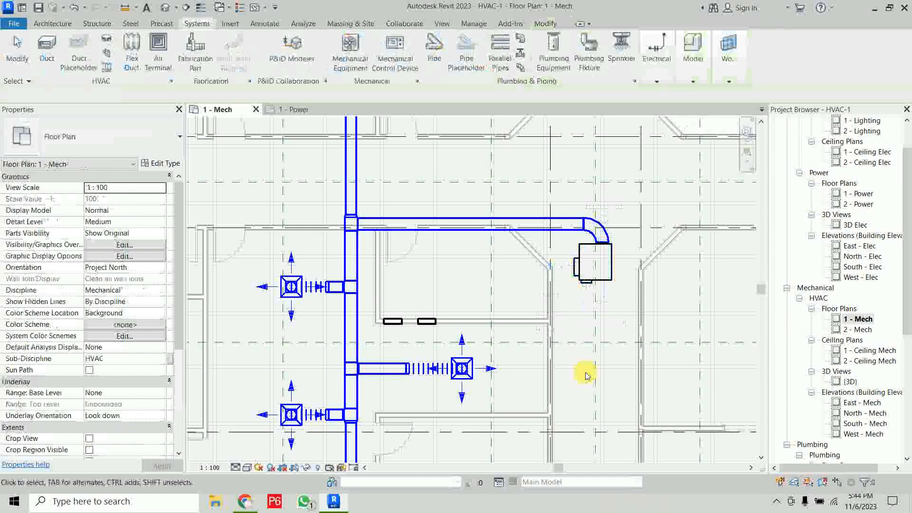
scroll(861, 254, "up", 2)
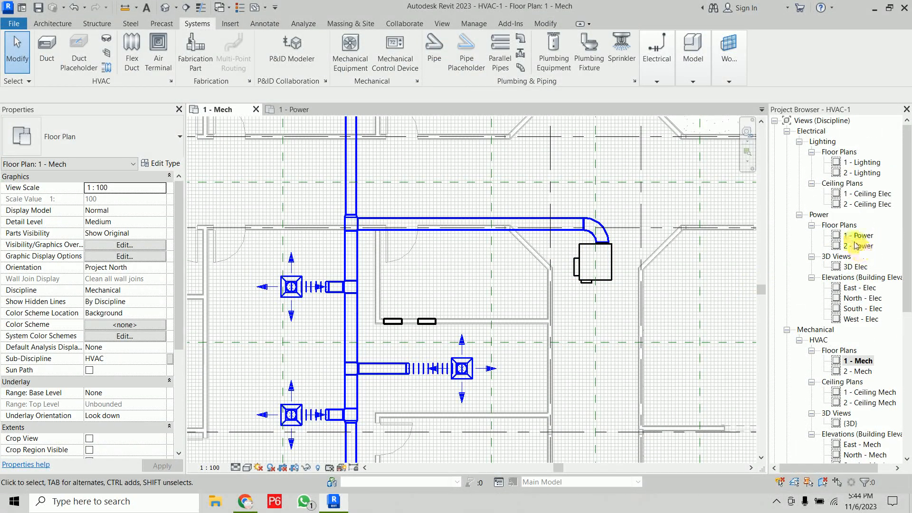
double_click(857, 236)
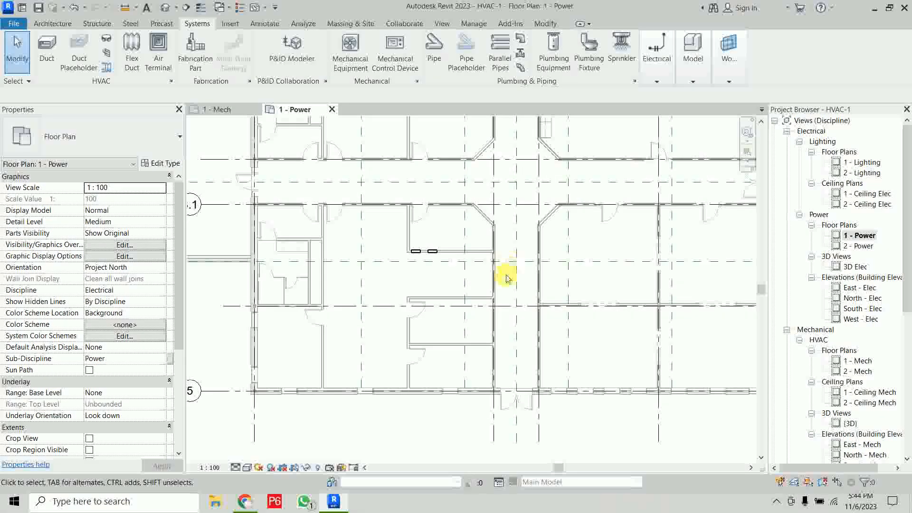
middle_click_drag(506, 275, 464, 351)
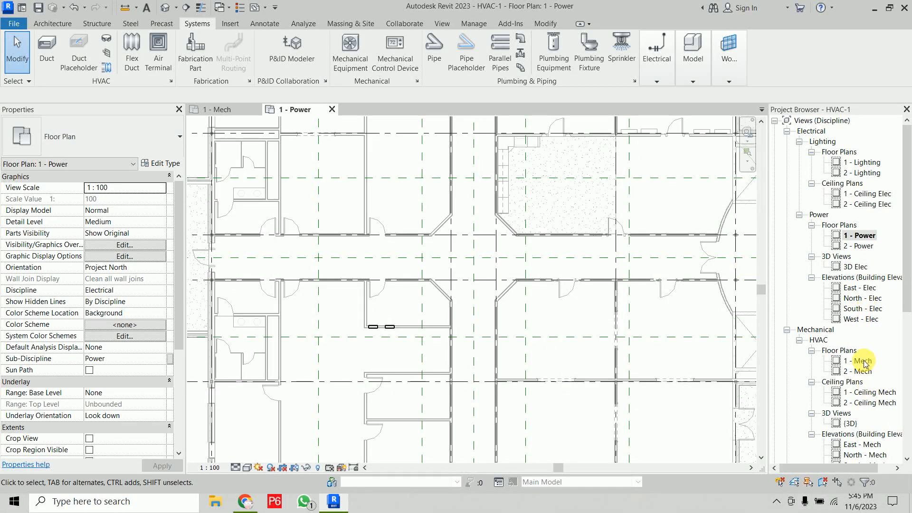
Return to the 1 - Mech floor plan and turn on visibility of the Wires category
double_click(863, 361)
key("v")
key("g")
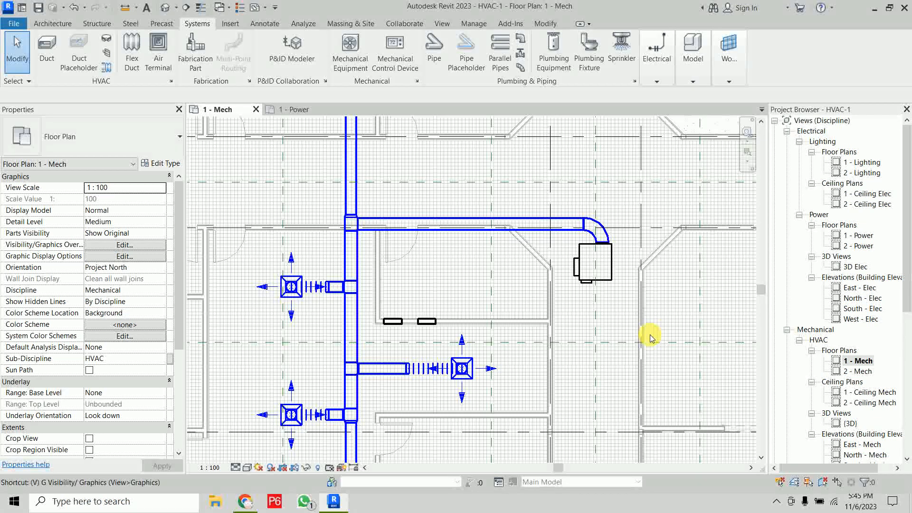
left_click_drag(497, 156, 498, 308)
left_click(116, 307)
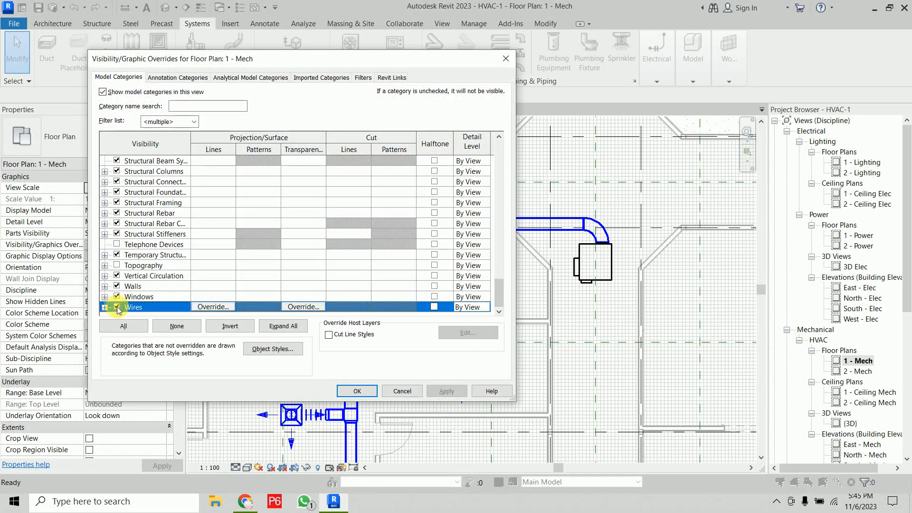
left_click(358, 391)
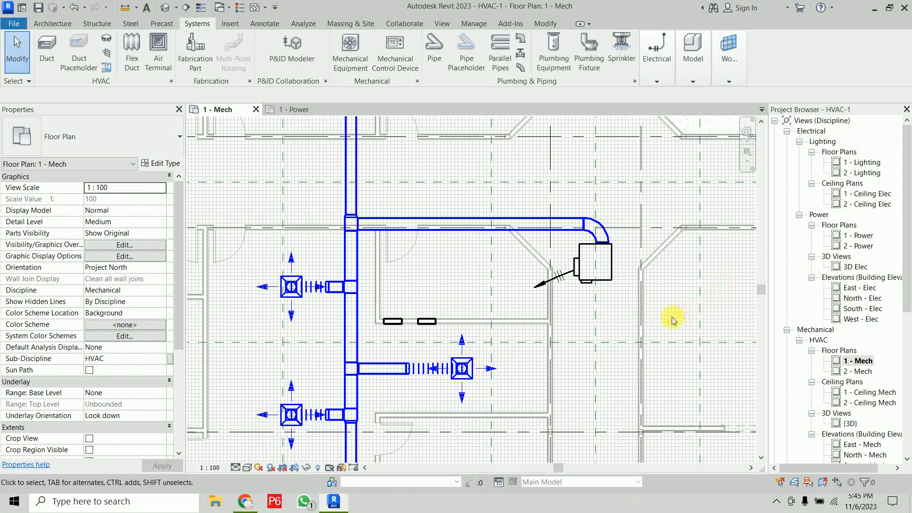
Check the properties of the unused 480V MLO panelboard with panel name 22 and delete that panelboard
left_click(427, 322)
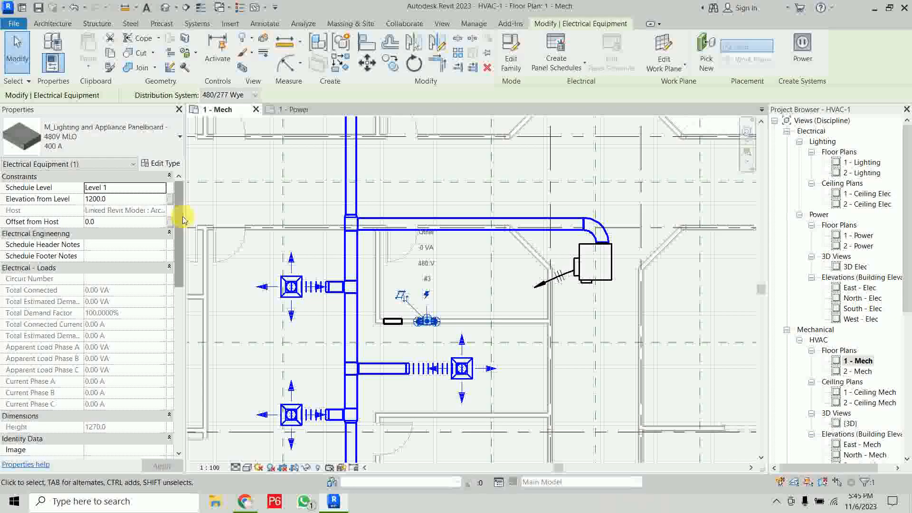
left_click_drag(183, 225, 185, 341)
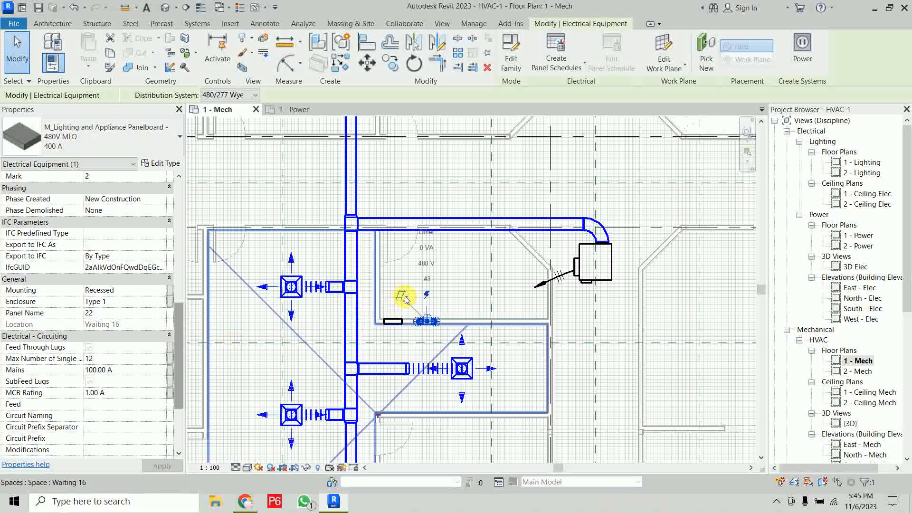
left_click(596, 353)
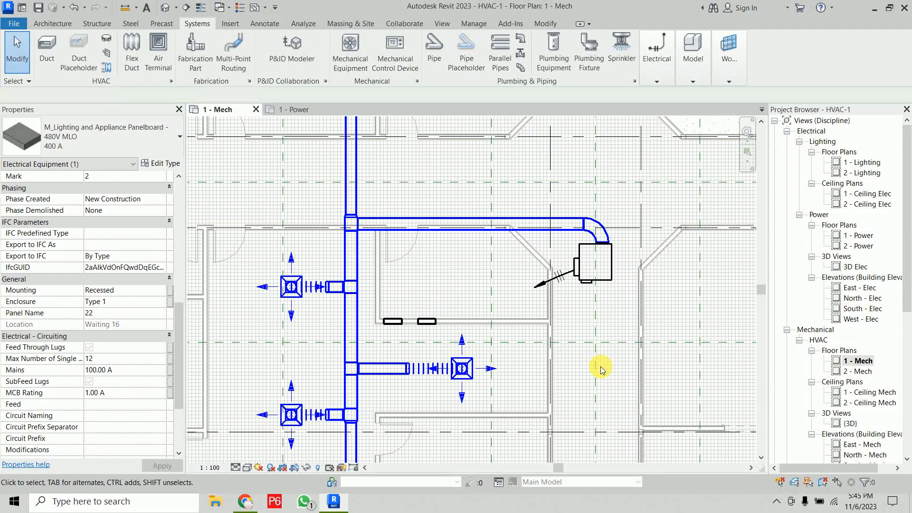
left_click(431, 364)
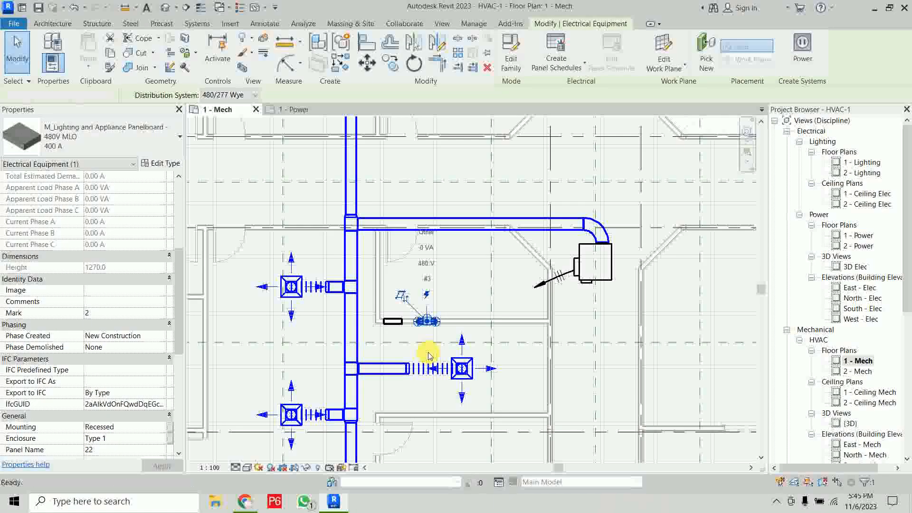
key("Delete")
Extend the free end of the VAV unit's XHHW wire to the remaining panelboard on the room wall
left_click(559, 276)
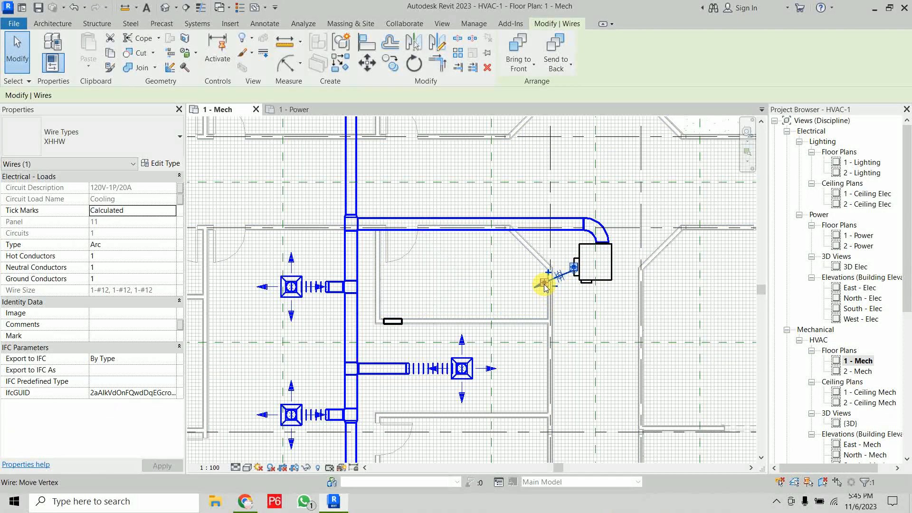
left_click_drag(543, 283, 412, 319)
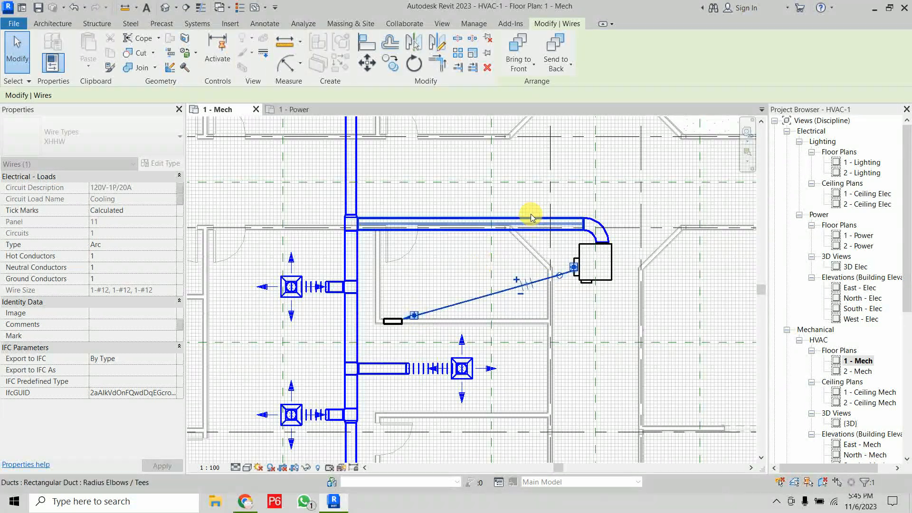
left_click(589, 190)
scroll(591, 190, "down", 6)
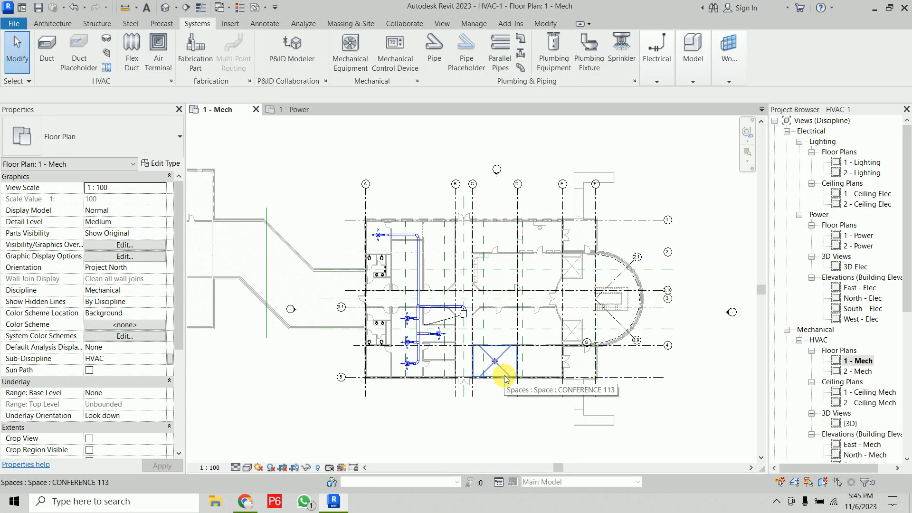
scroll(407, 350, "up", 3)
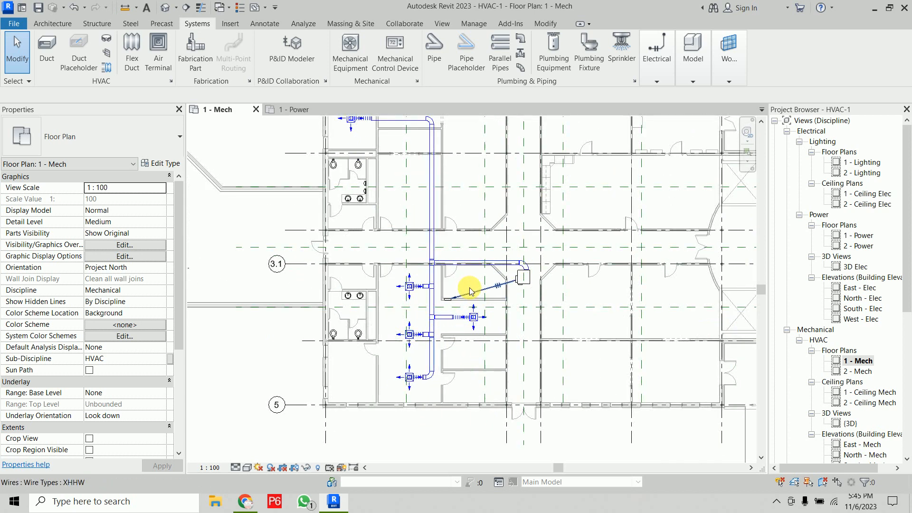
middle_click_drag(468, 285, 447, 354)
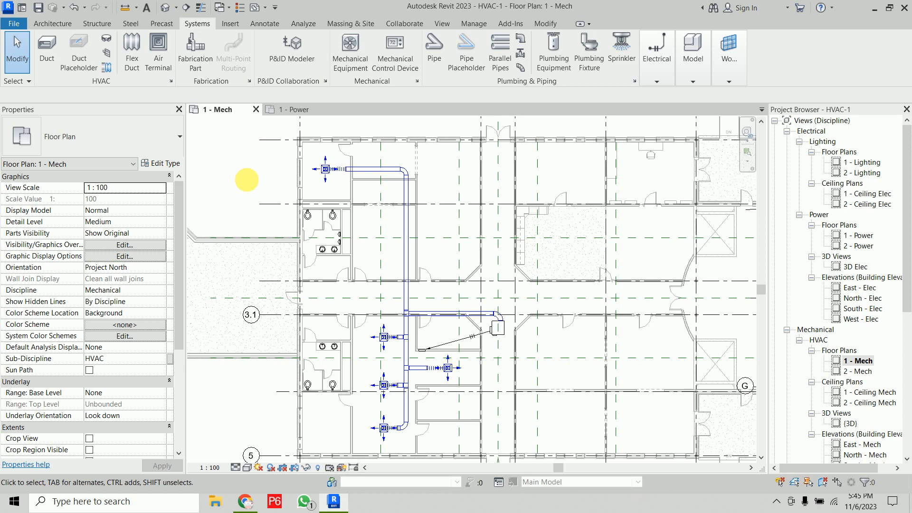
key("alt")
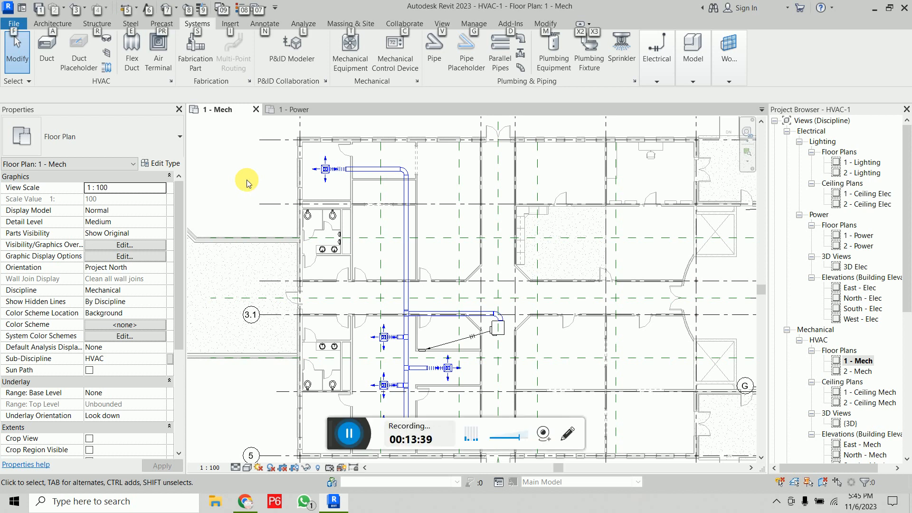